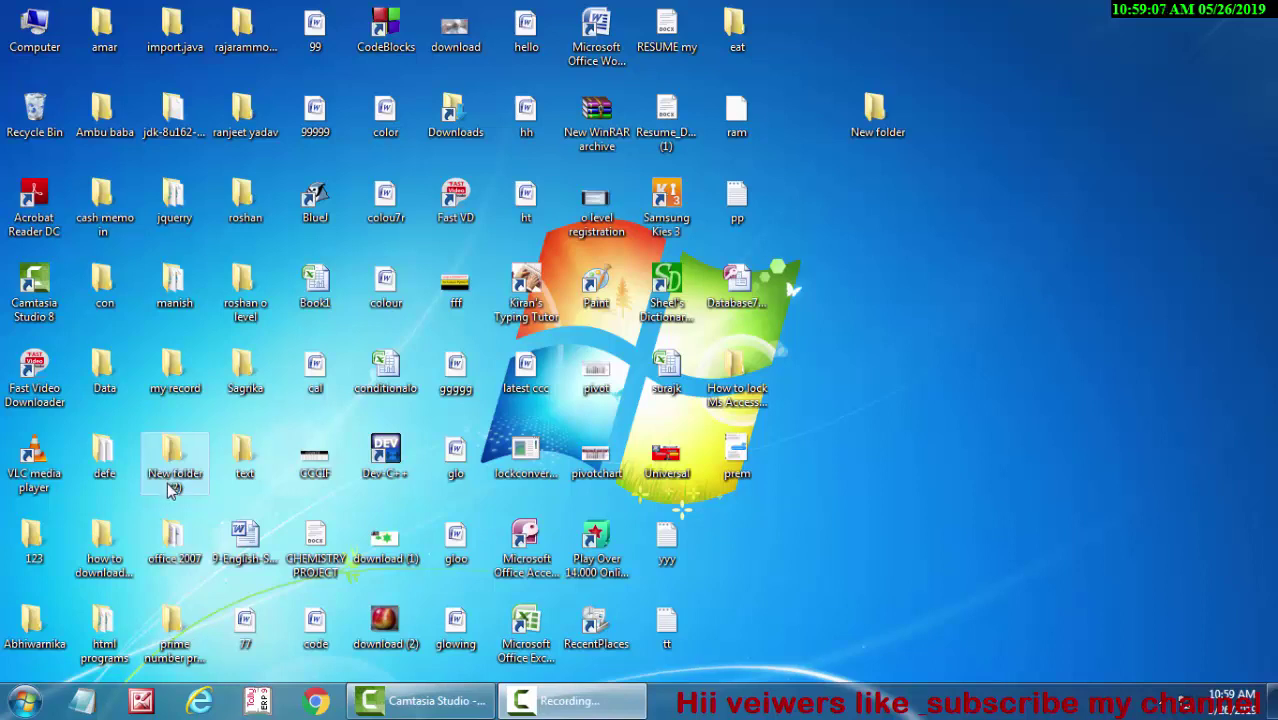
View the prem image with the zoom control, then close the image viewer
double_click(737, 460)
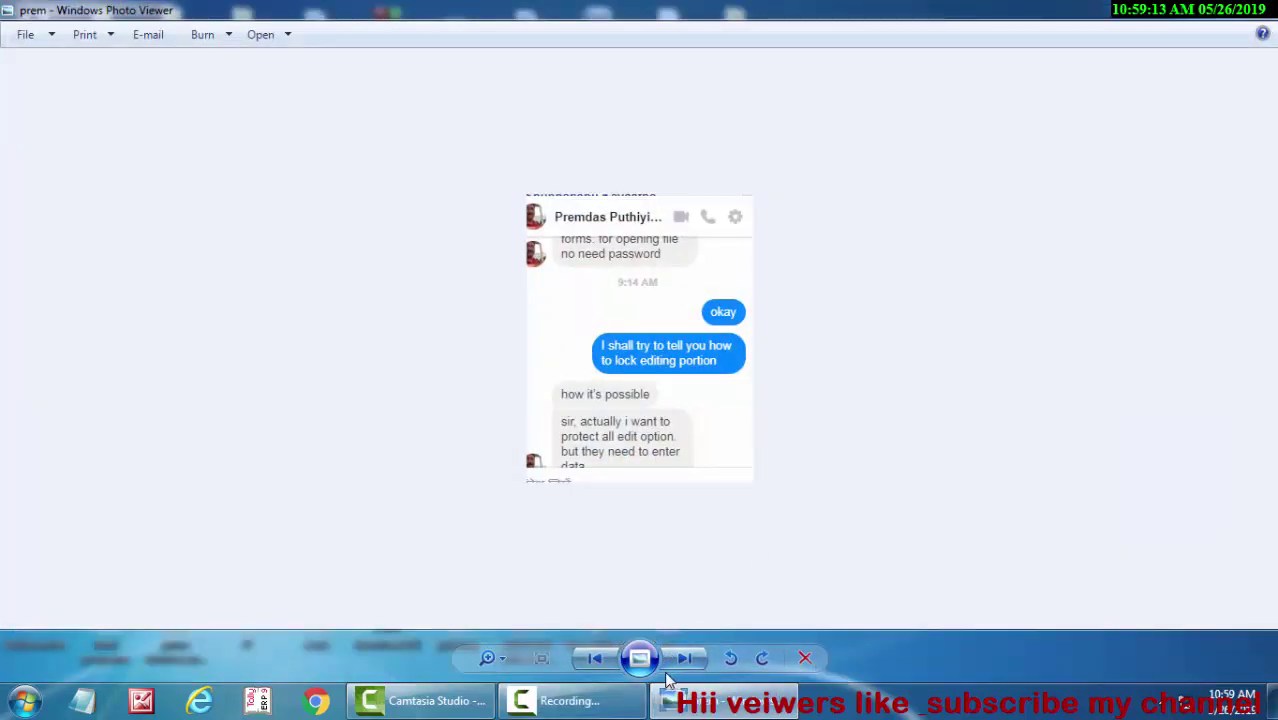
left_click(504, 660)
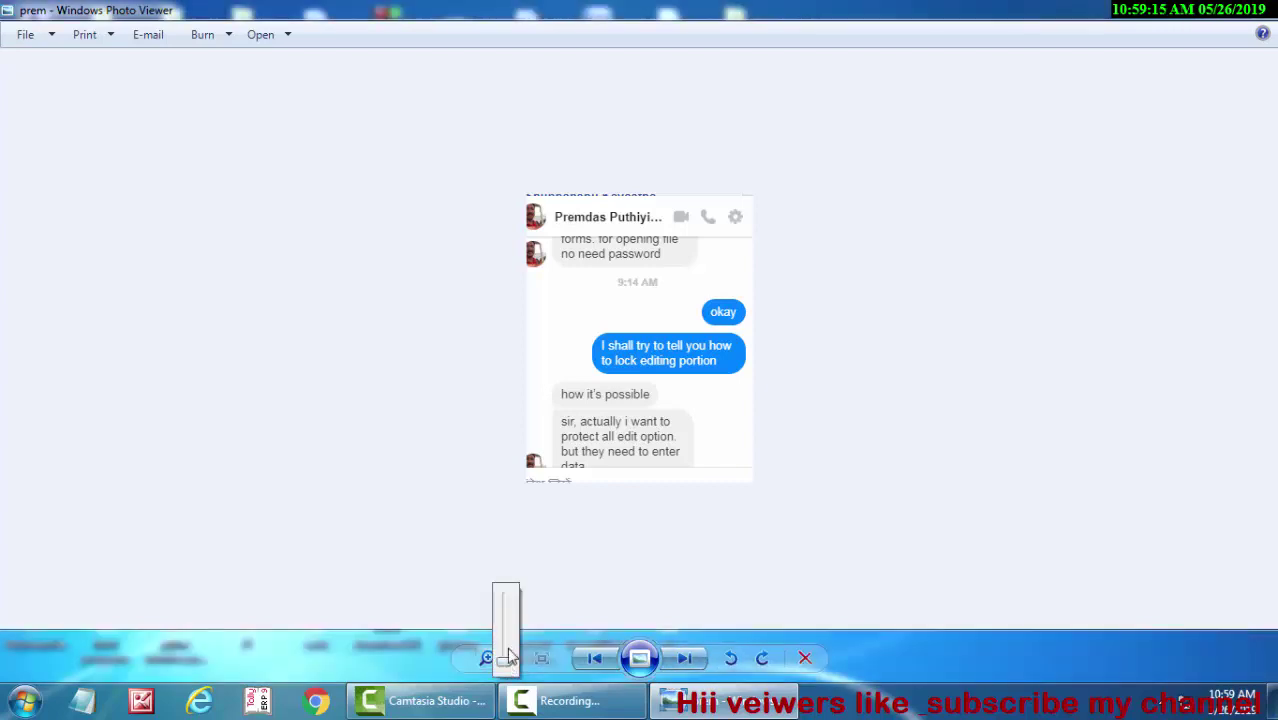
scroll(506, 640, "up", 3)
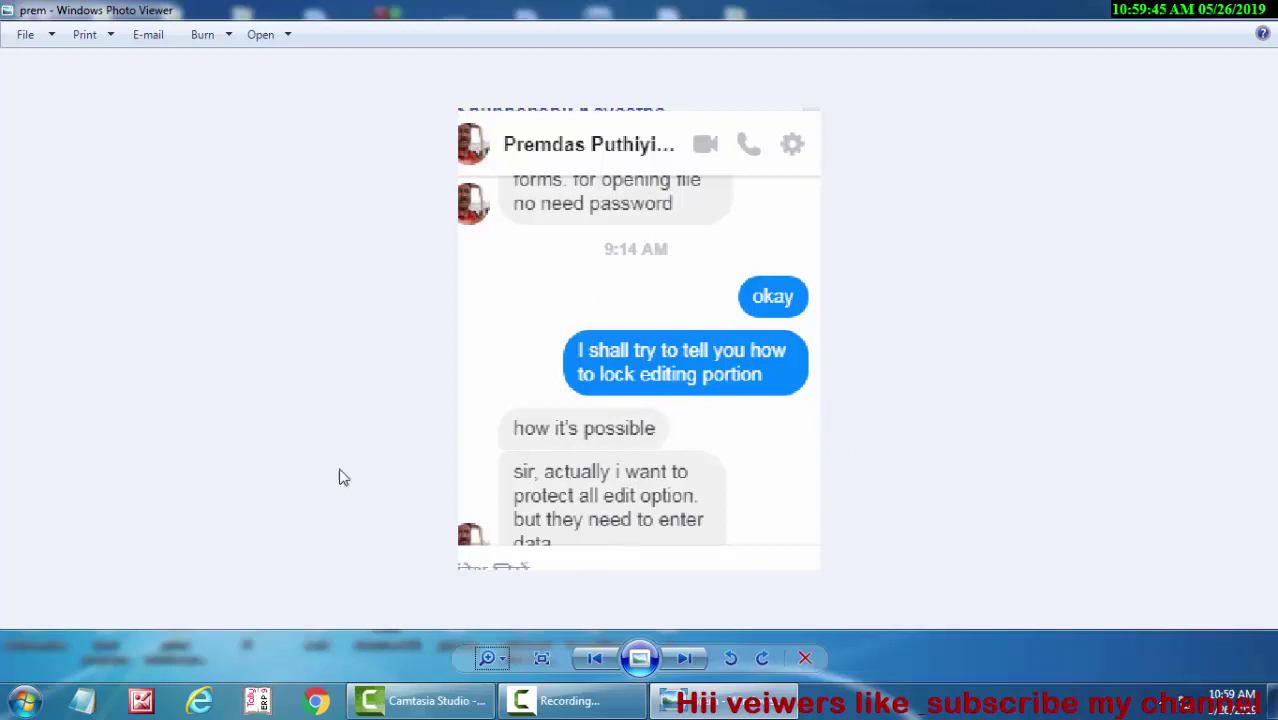
left_click(1253, 8)
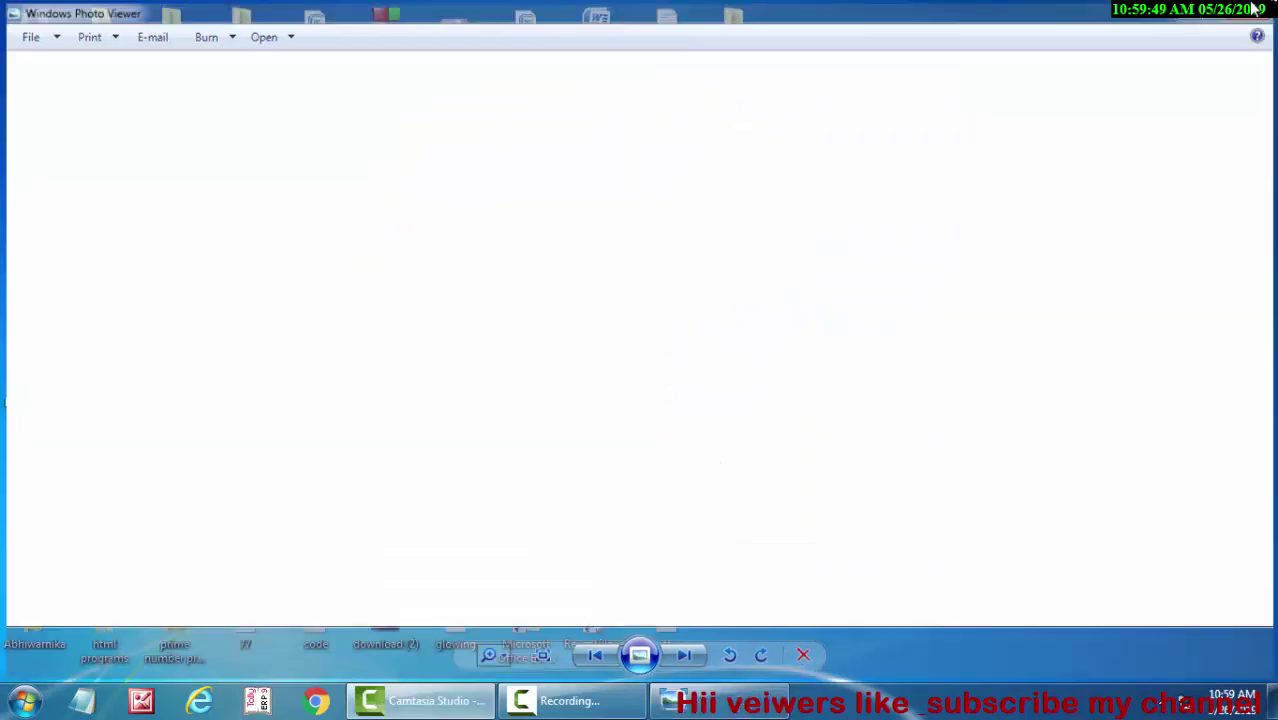
Launch Access, open recent Database2 and its MY LIST table, then close Access
double_click(525, 540)
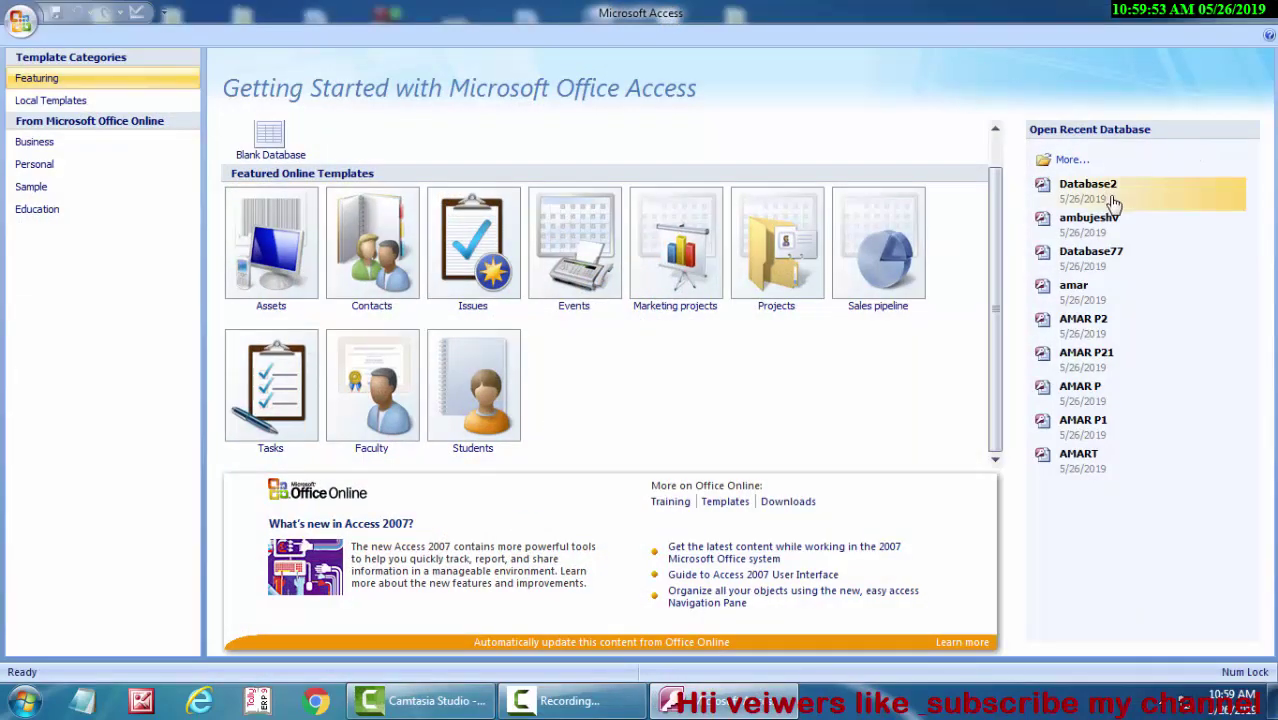
left_click(1106, 190)
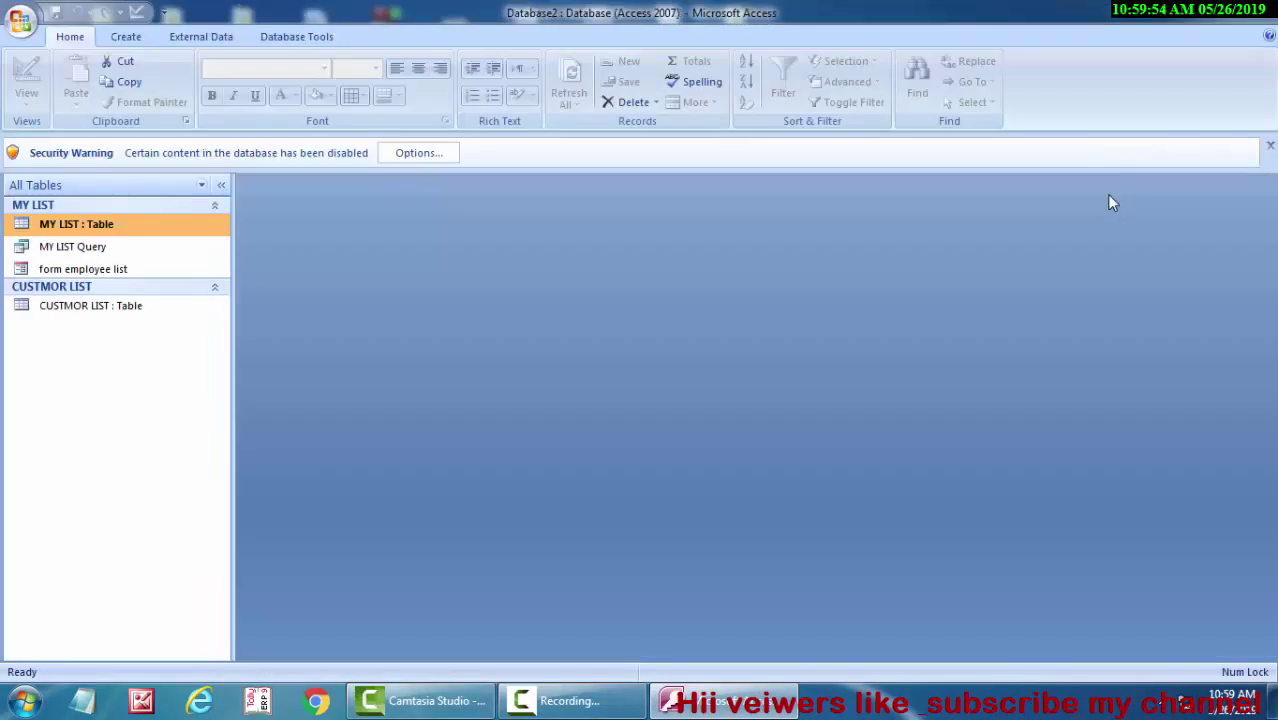
double_click(163, 226)
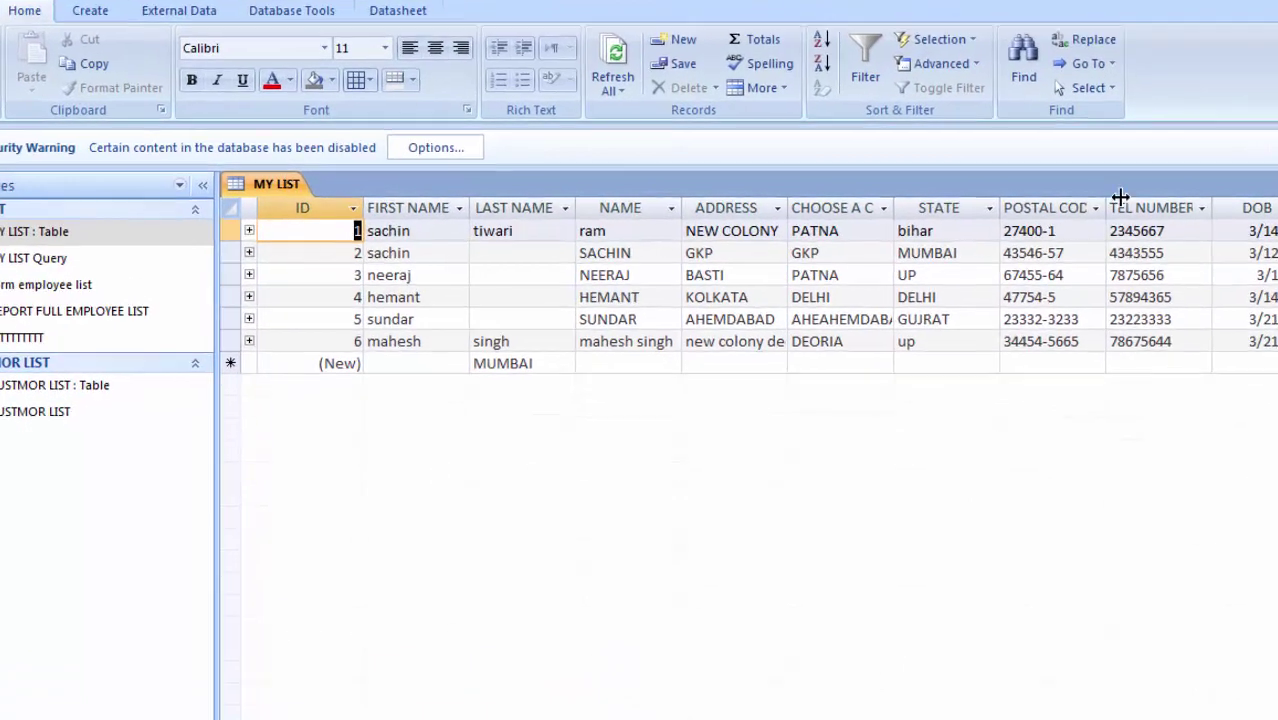
key("alt+F4")
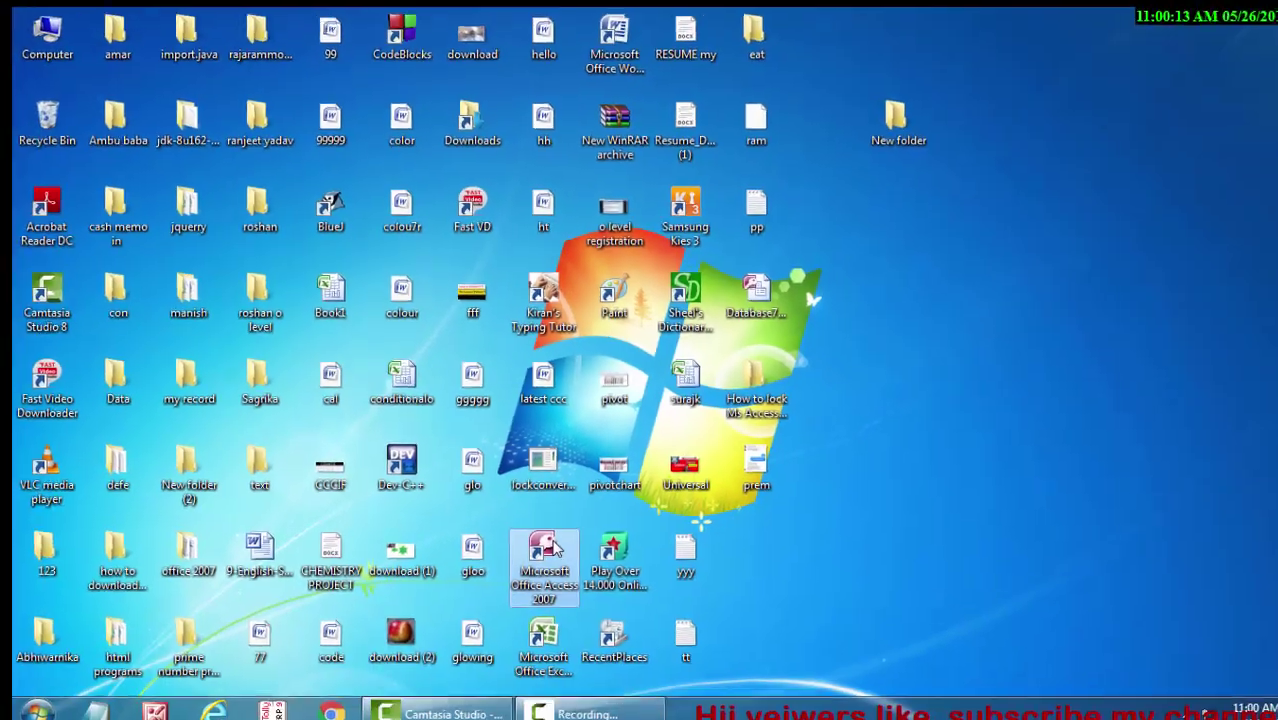
Relaunch Access and open Database2.accdb through the Open dialog, checking the Open options list
double_click(548, 560)
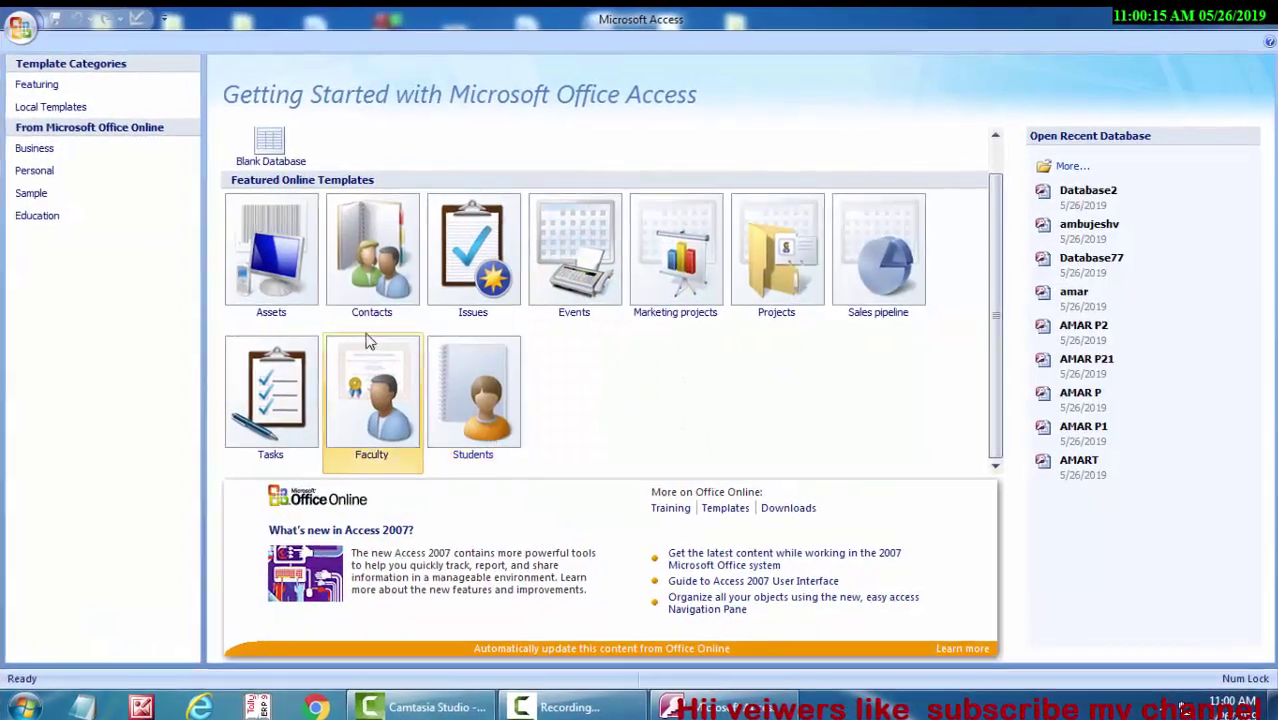
left_click(30, 28)
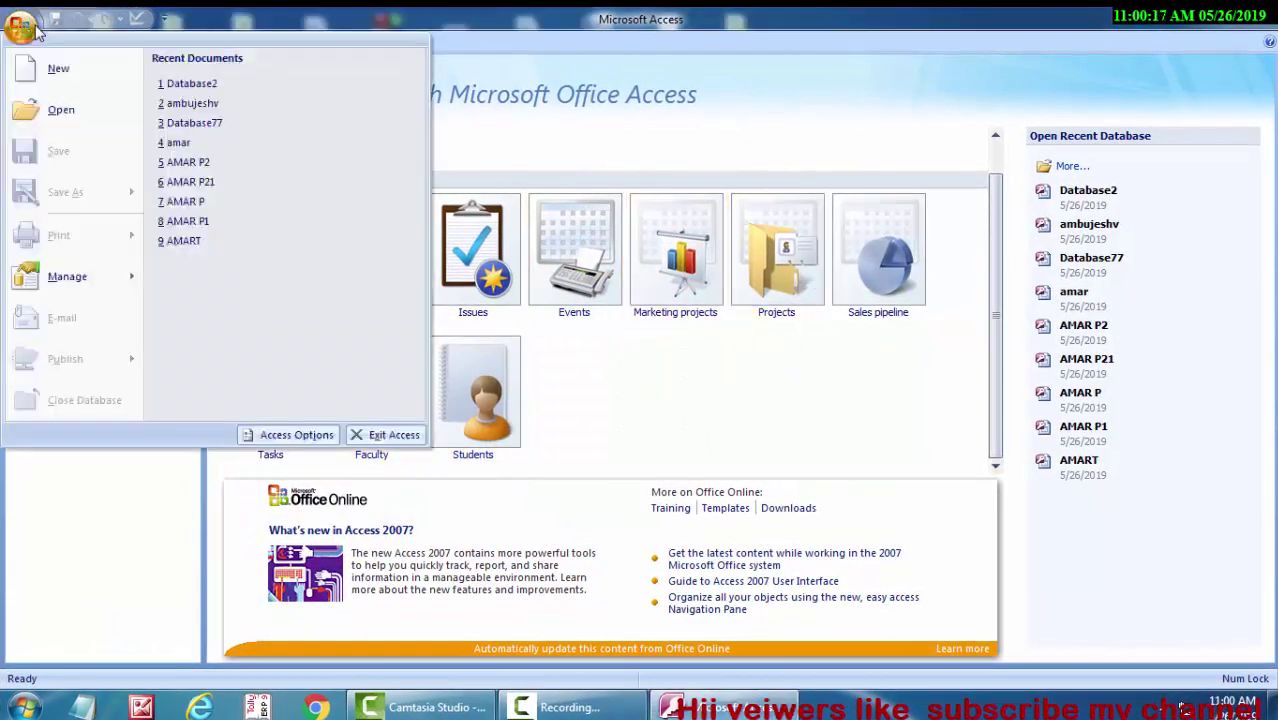
left_click(59, 107)
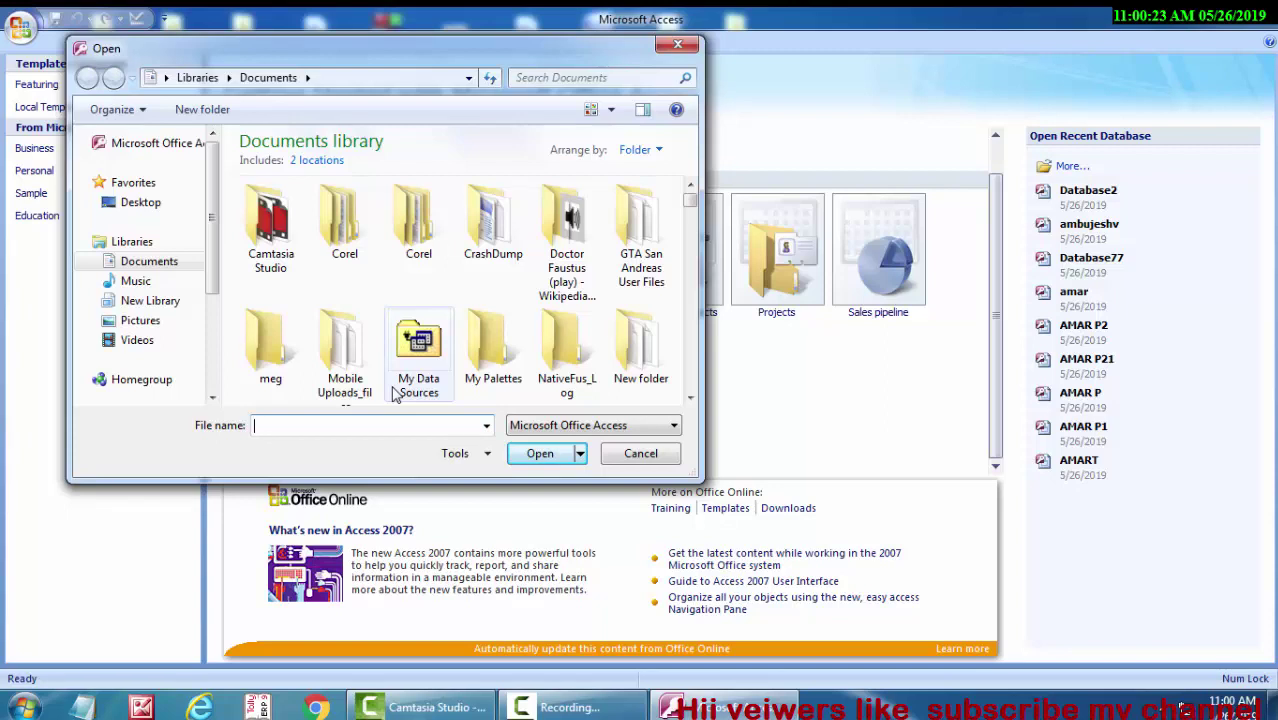
type("dase")
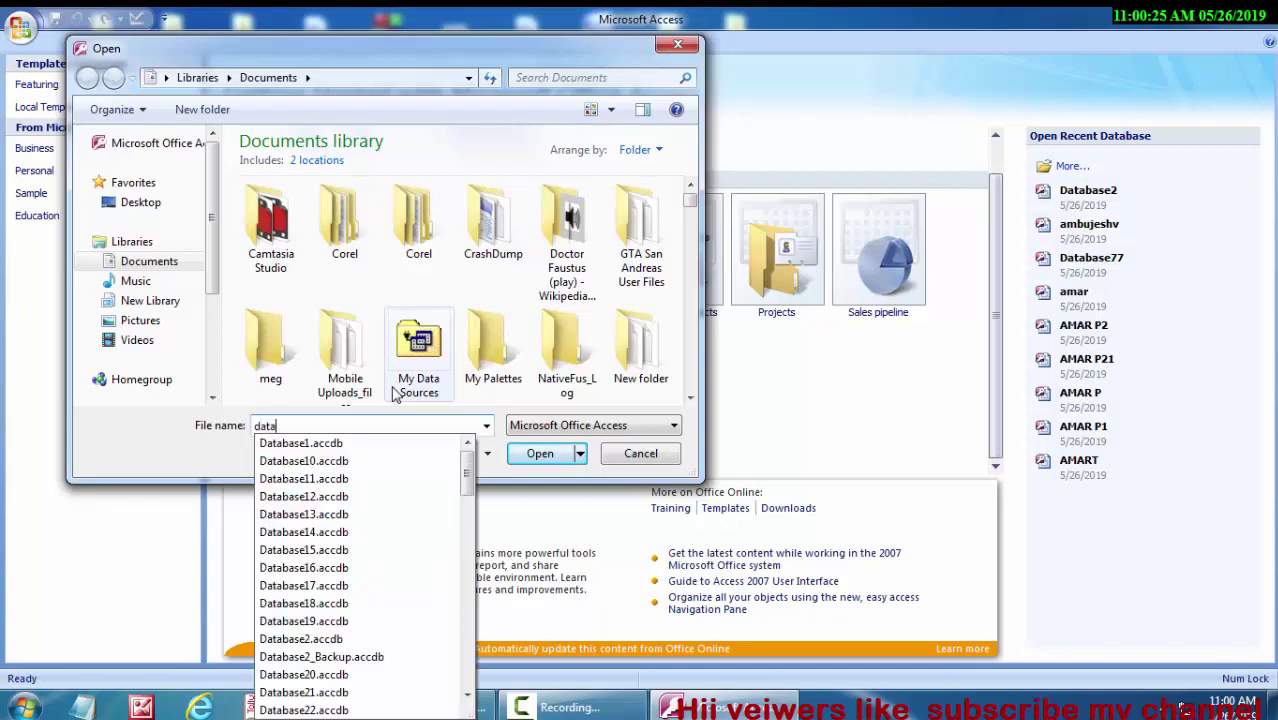
type("2")
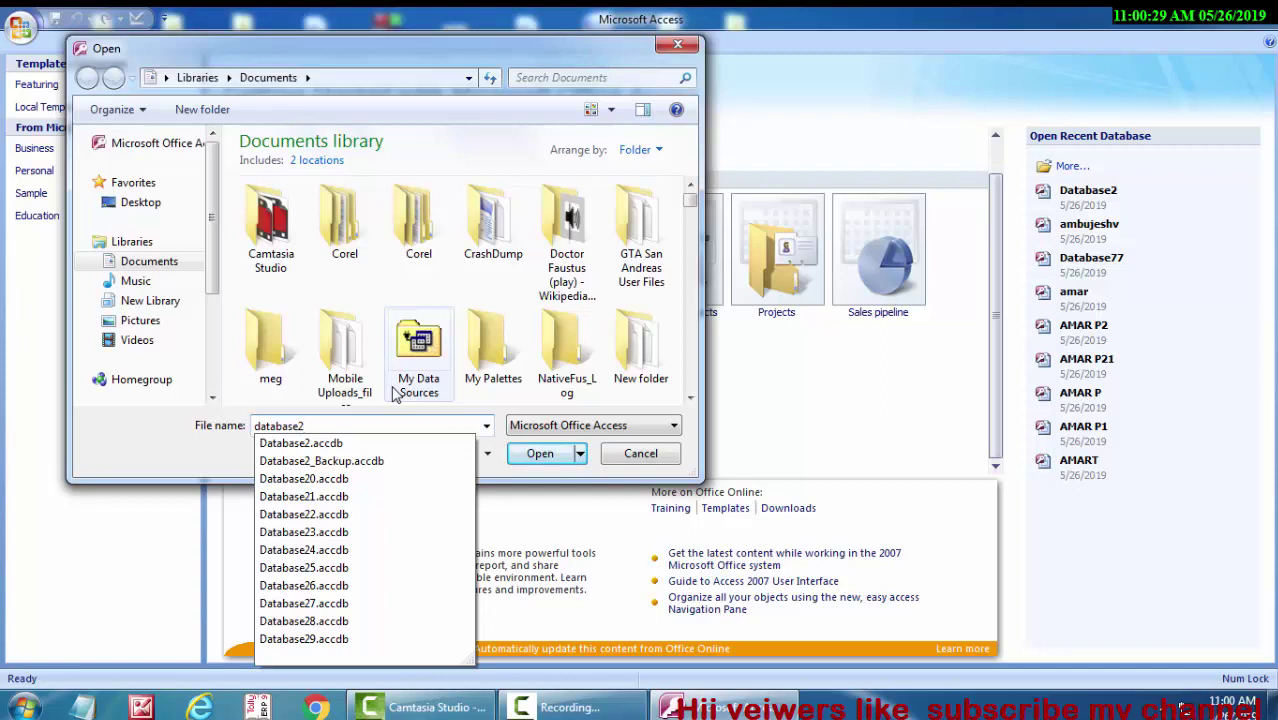
left_click(389, 444)
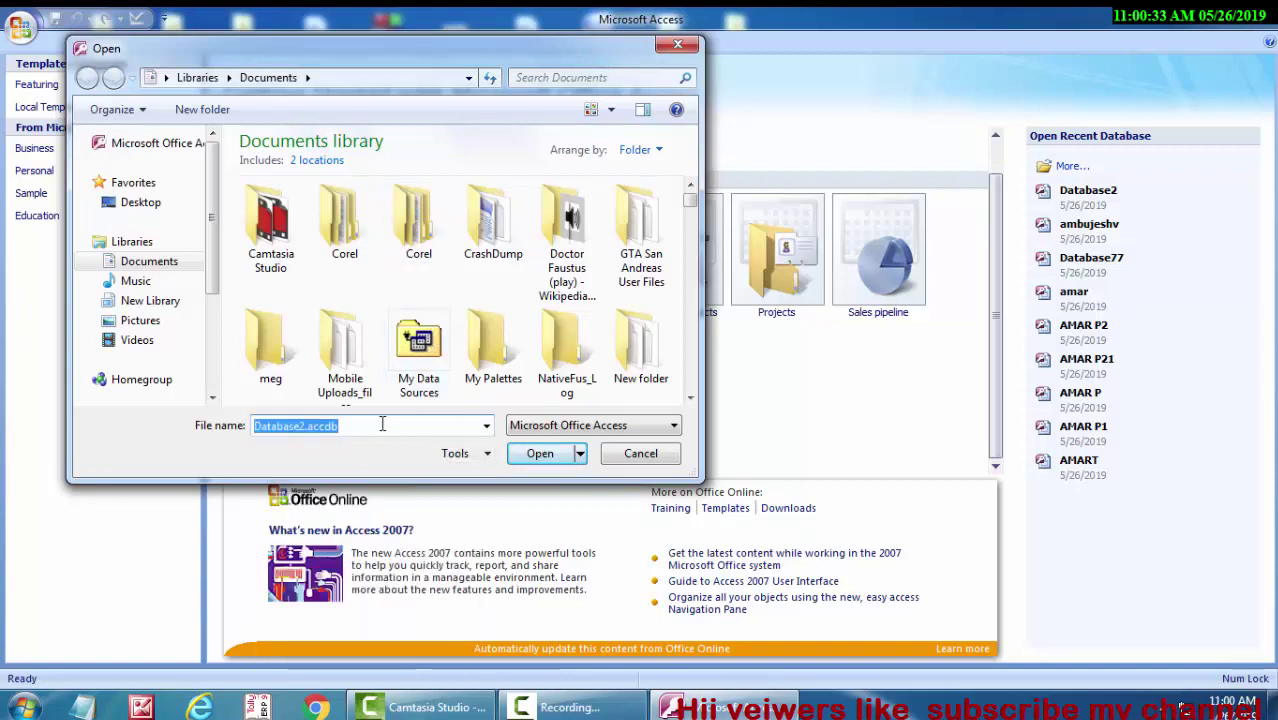
left_click(580, 455)
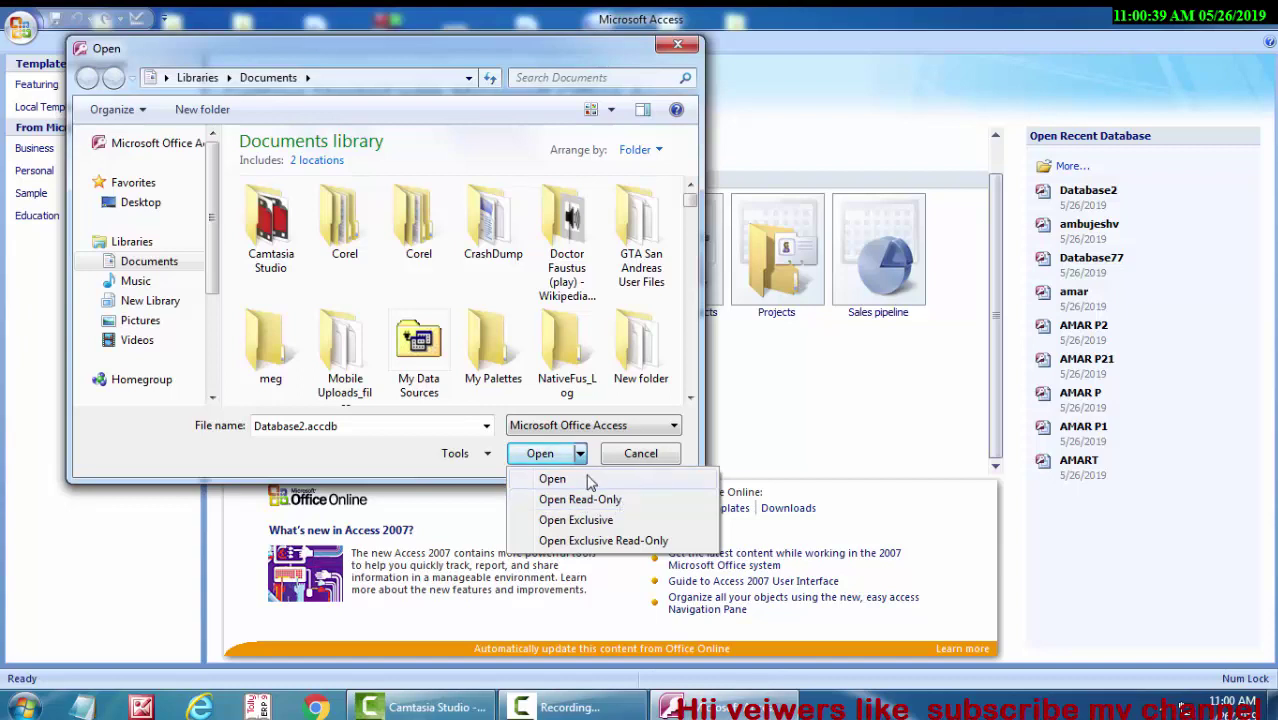
left_click(580, 454)
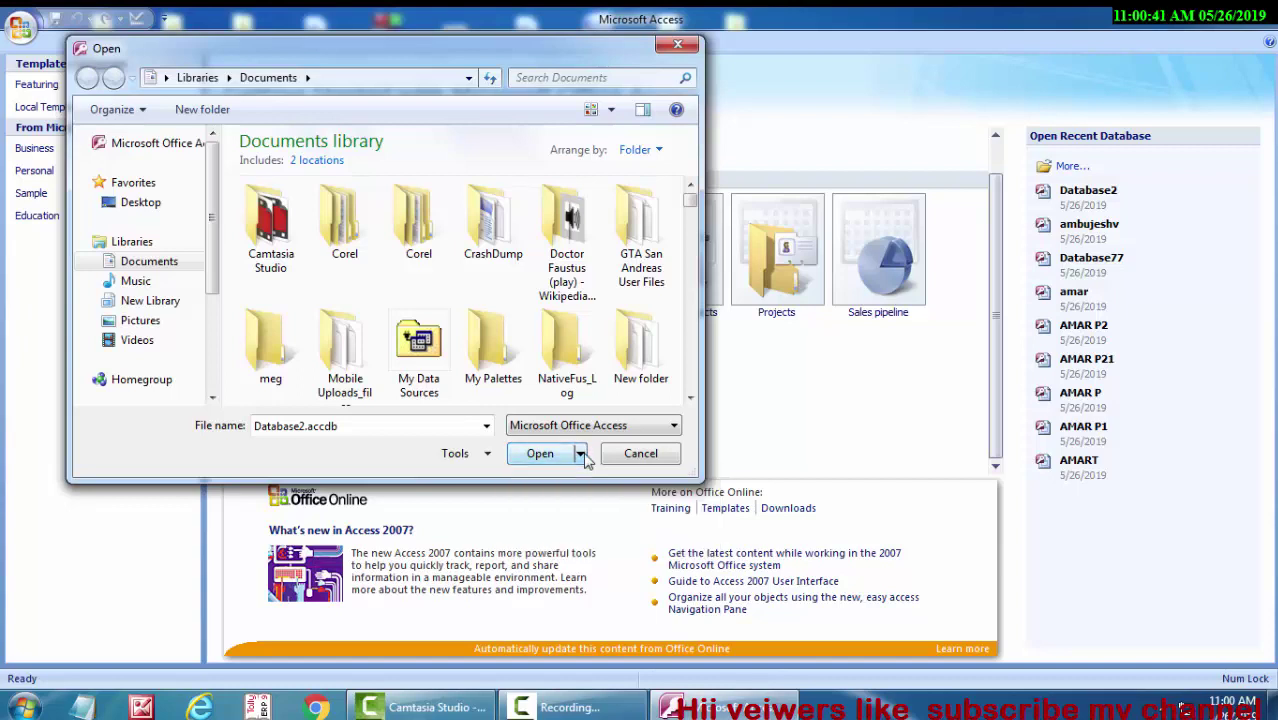
left_click(580, 454)
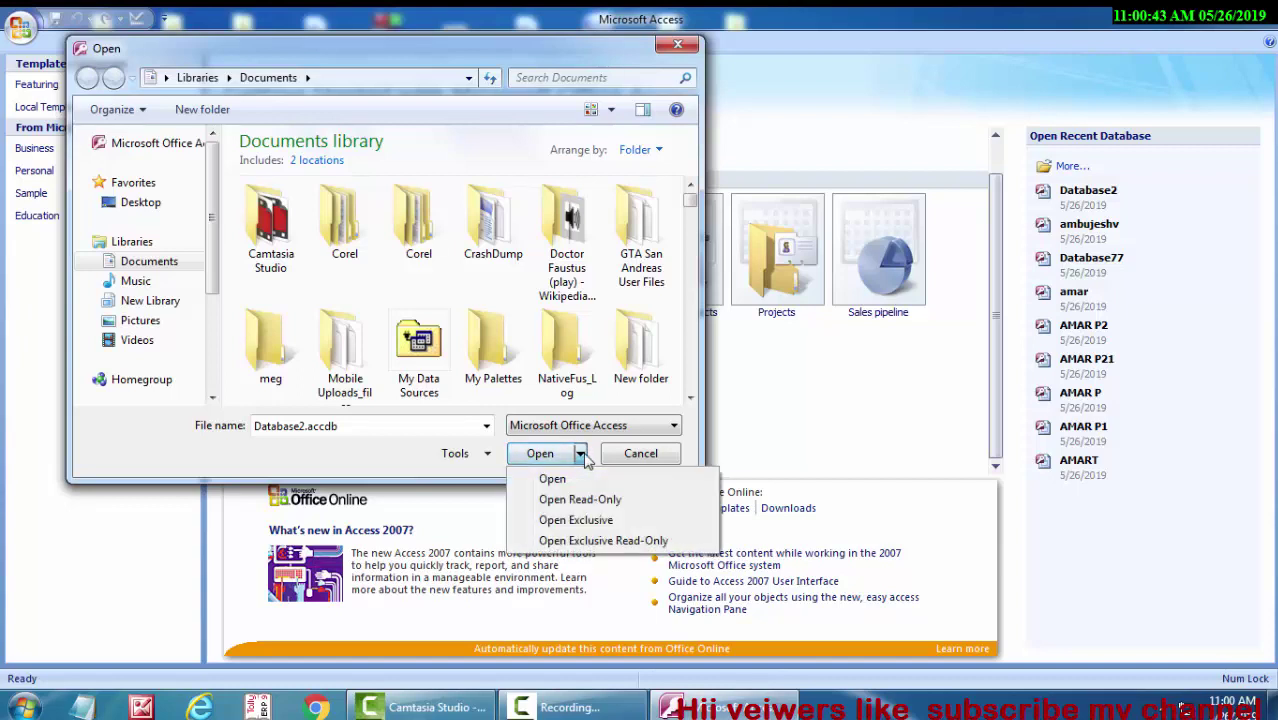
left_click(580, 454)
left_click(540, 456)
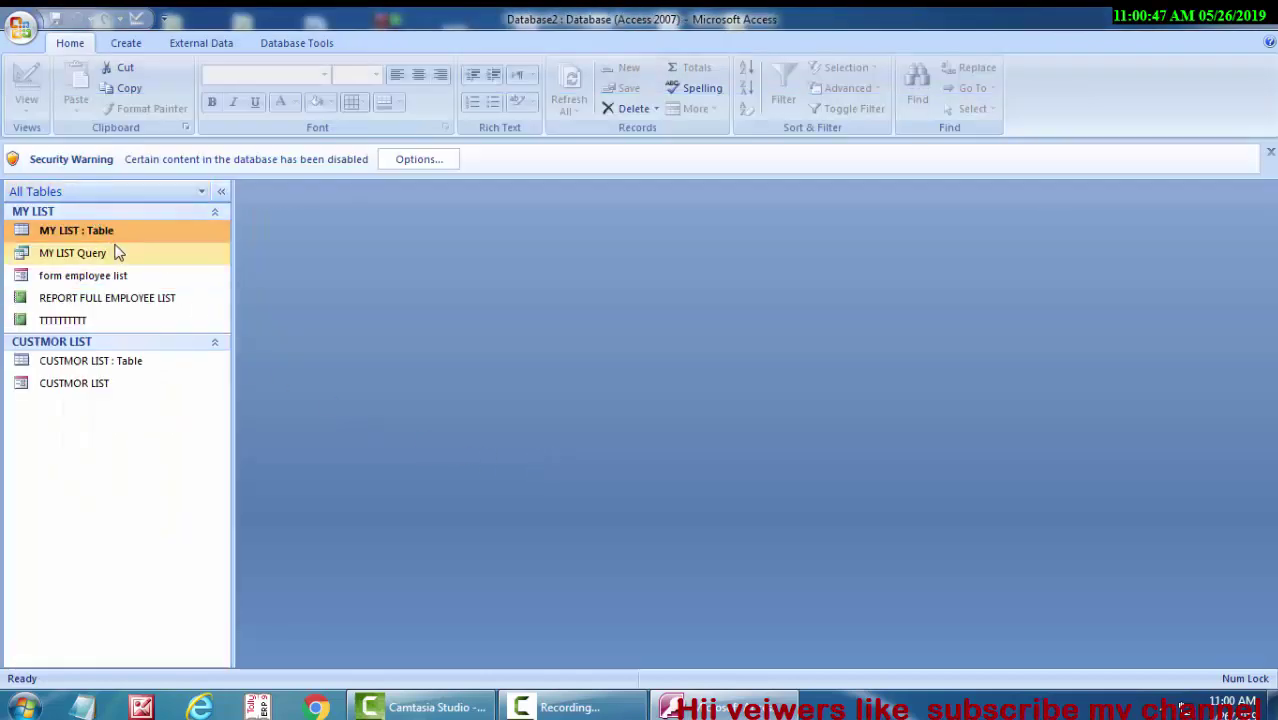
Open MY LIST and change record 1's first name from sachin to Saurabh
double_click(134, 231)
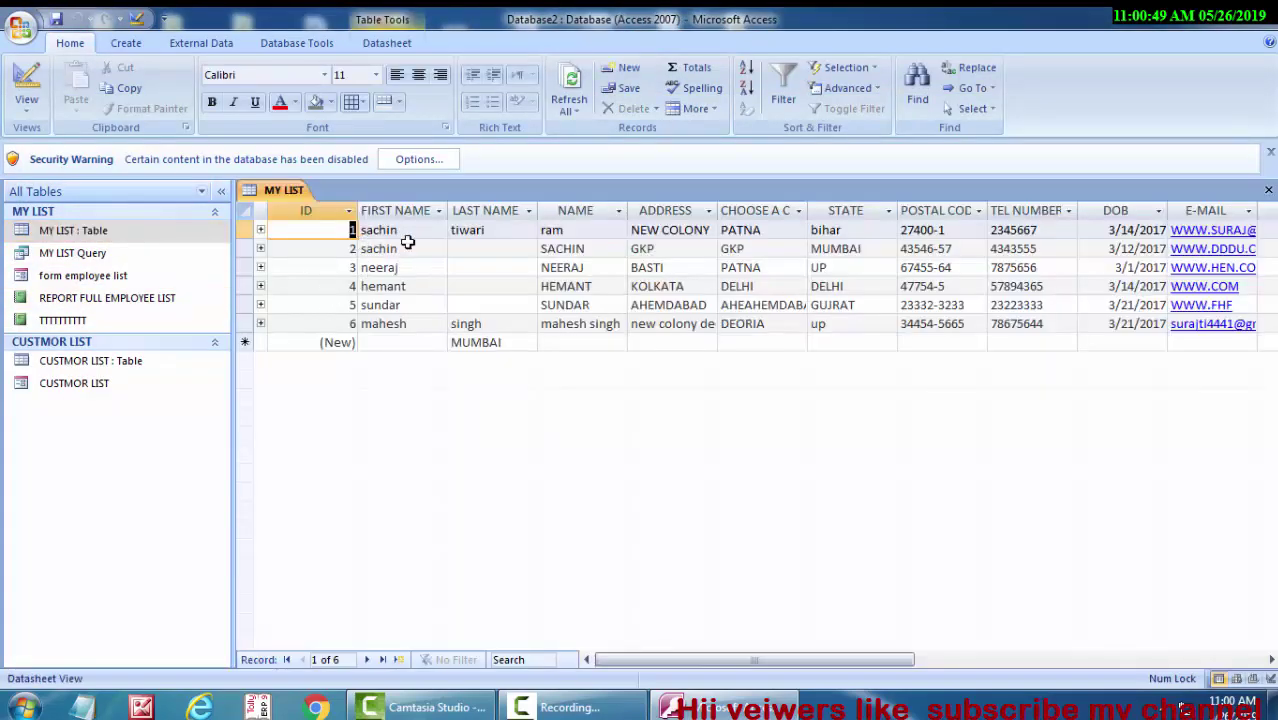
left_click(405, 232)
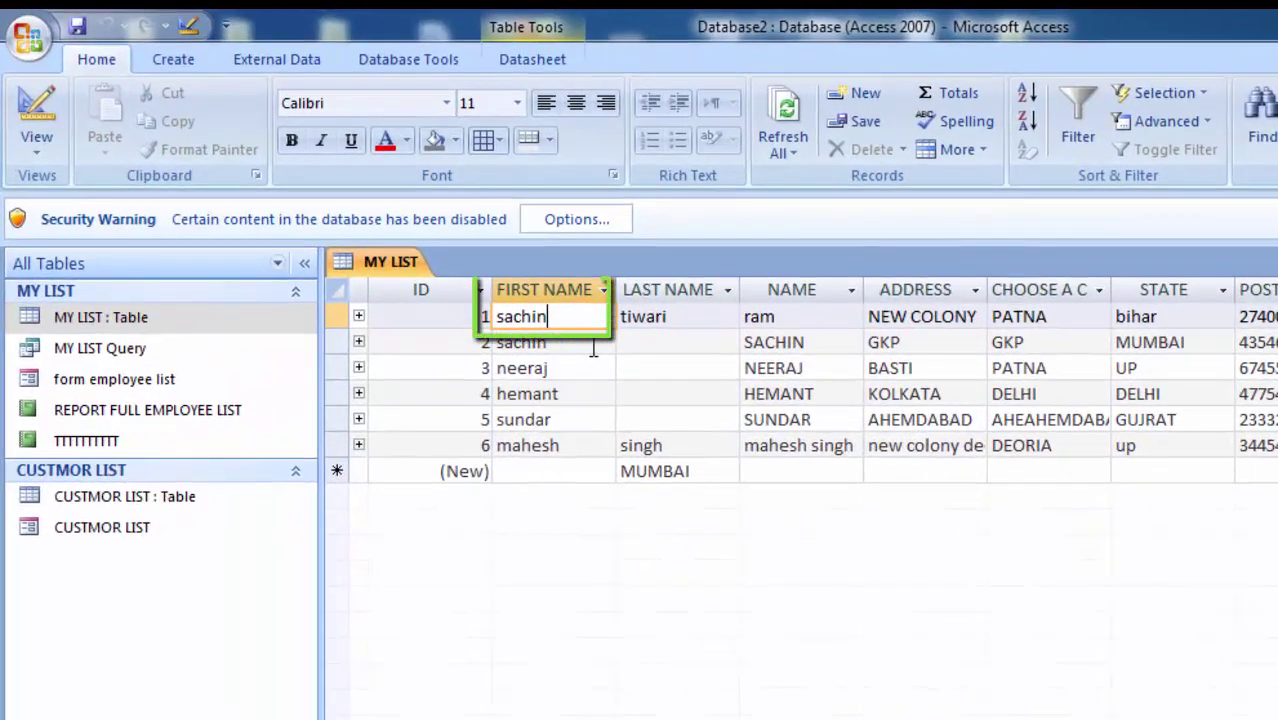
key("BackSpace")
key("BackSpace")
key("BackSpace")
key("BackSpace")
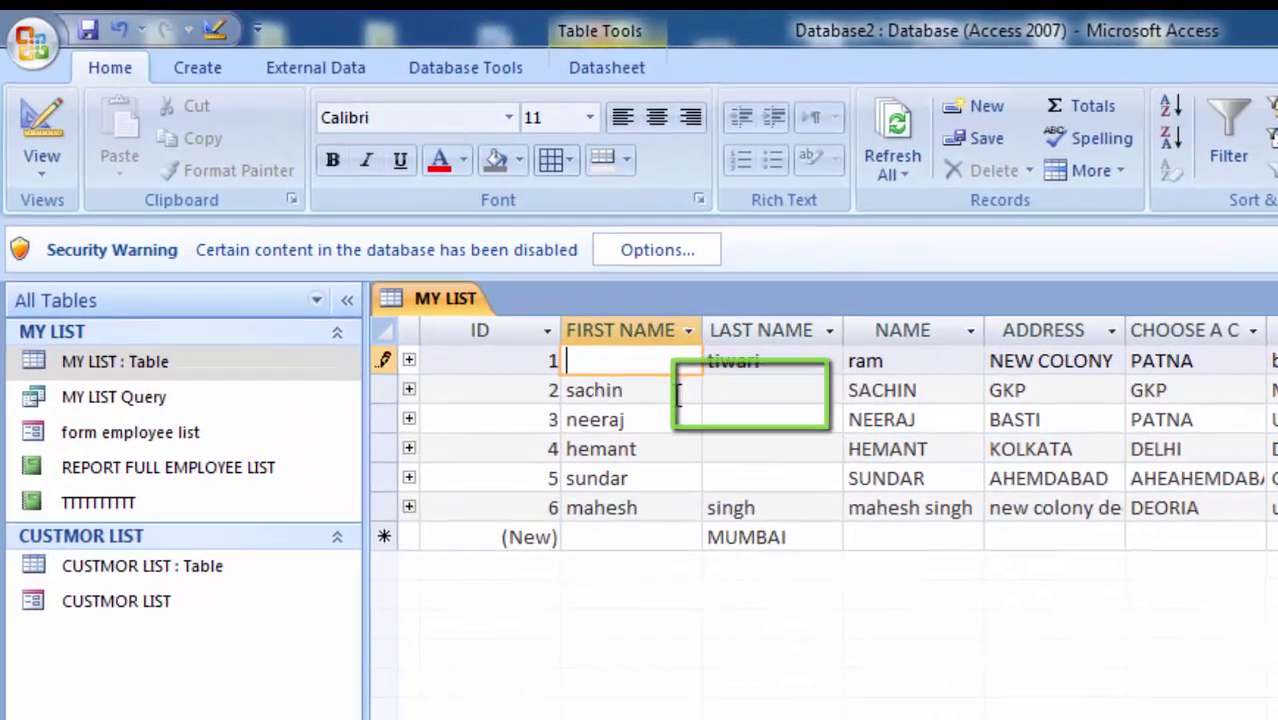
type("Saura")
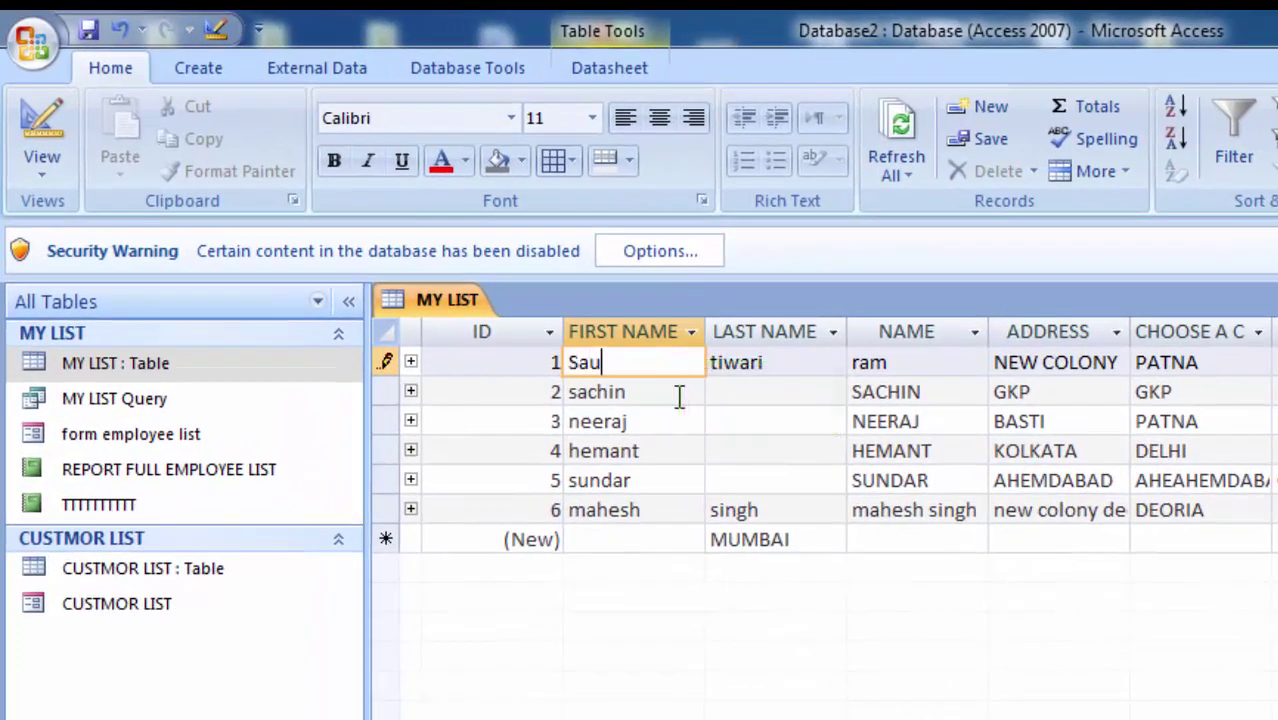
type("bh")
left_click(705, 428)
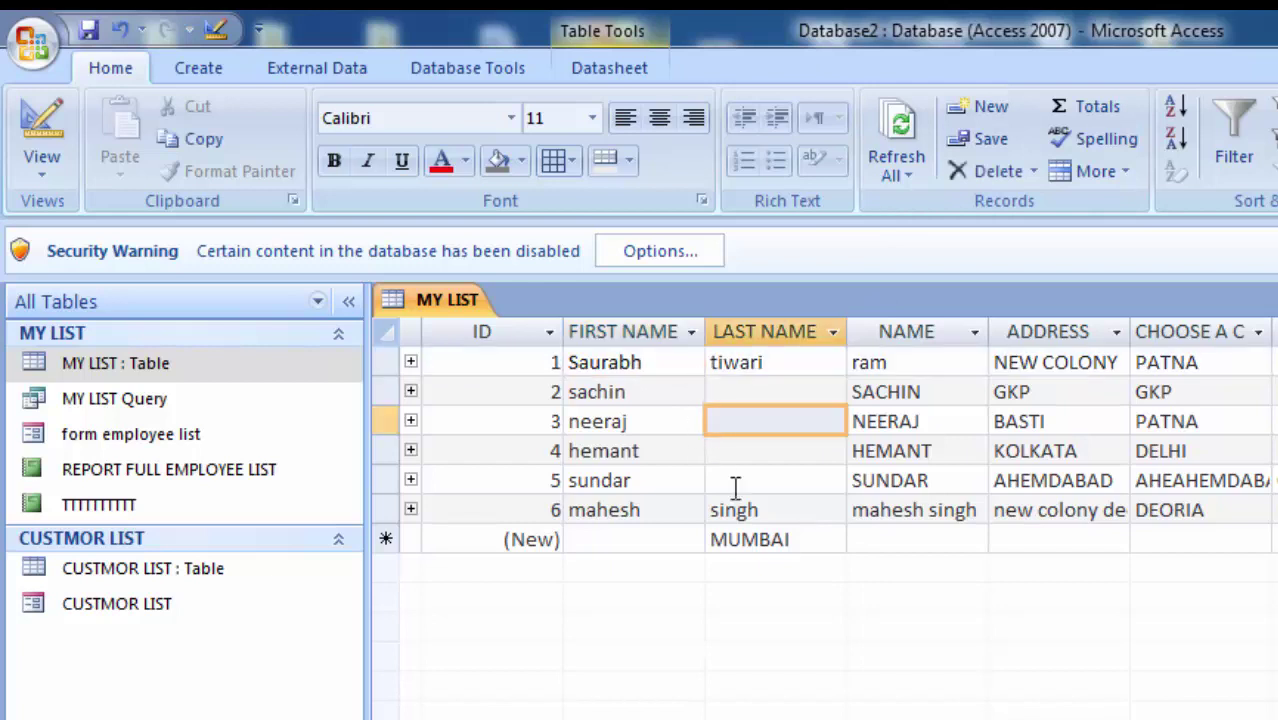
Enter last names Verma and Sharma for records 2 and 3
left_click(745, 393)
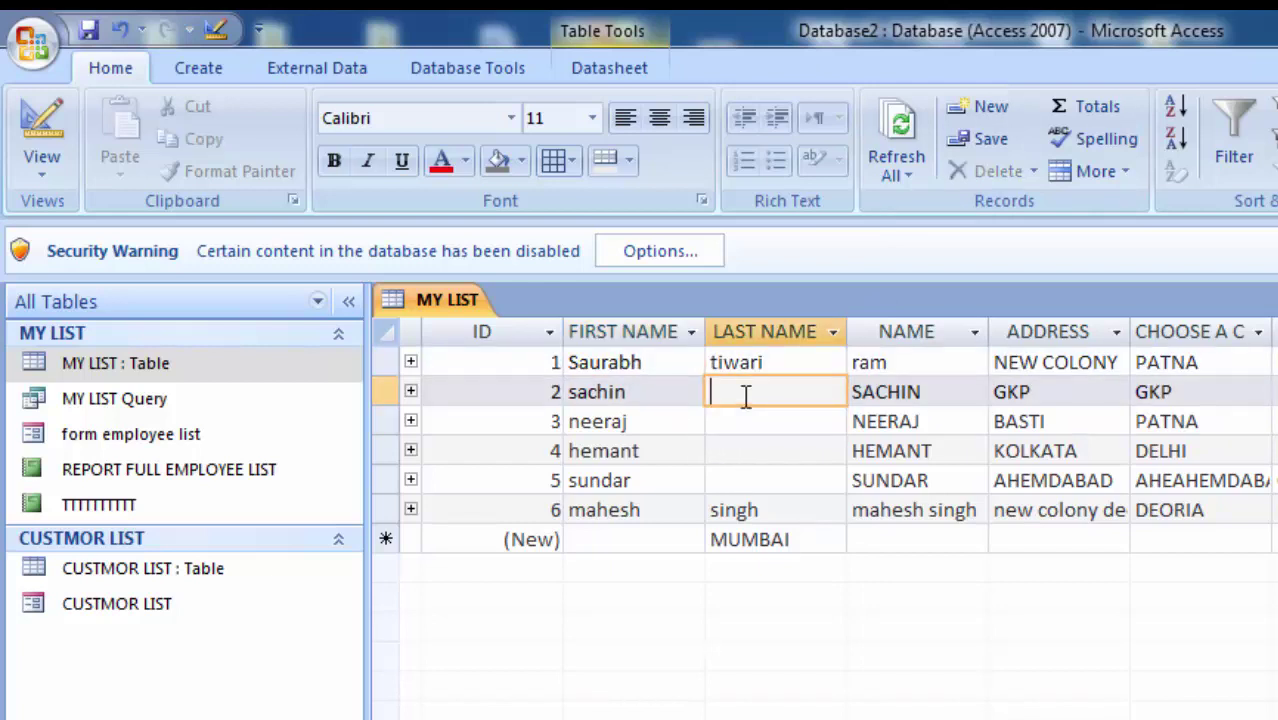
type("Ver")
type("ma")
left_click(716, 421)
type("S")
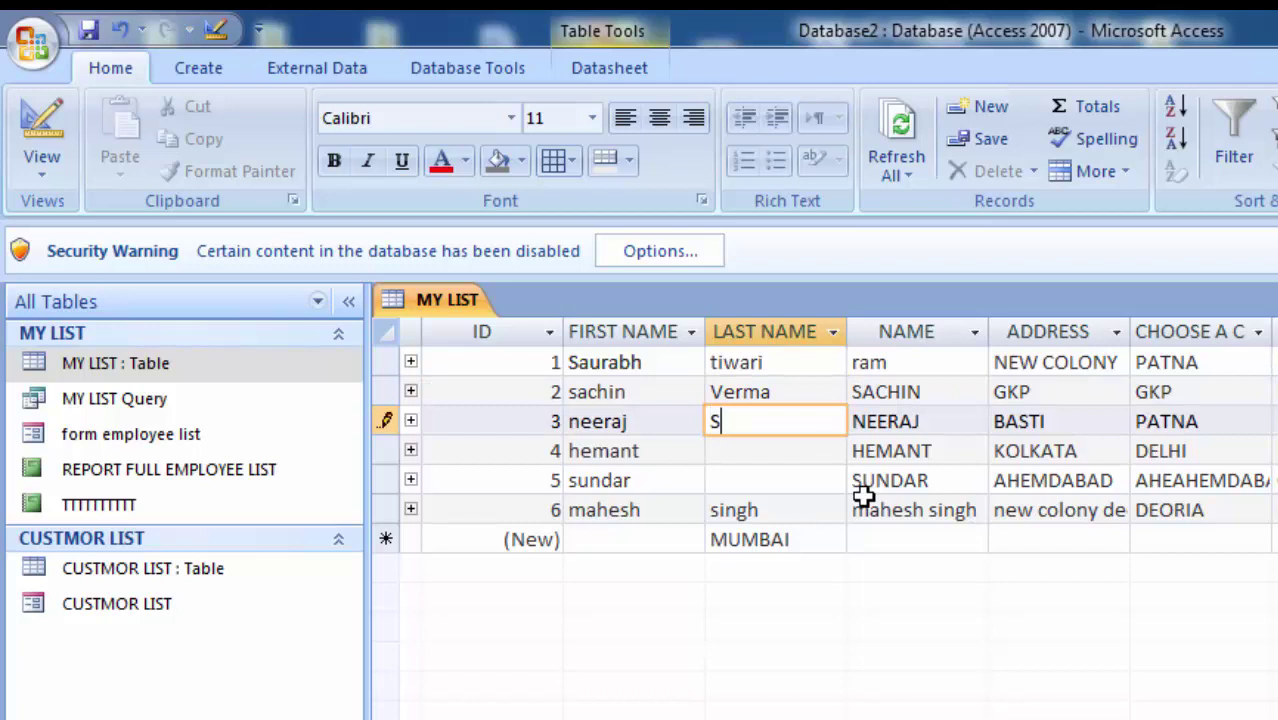
type("harma")
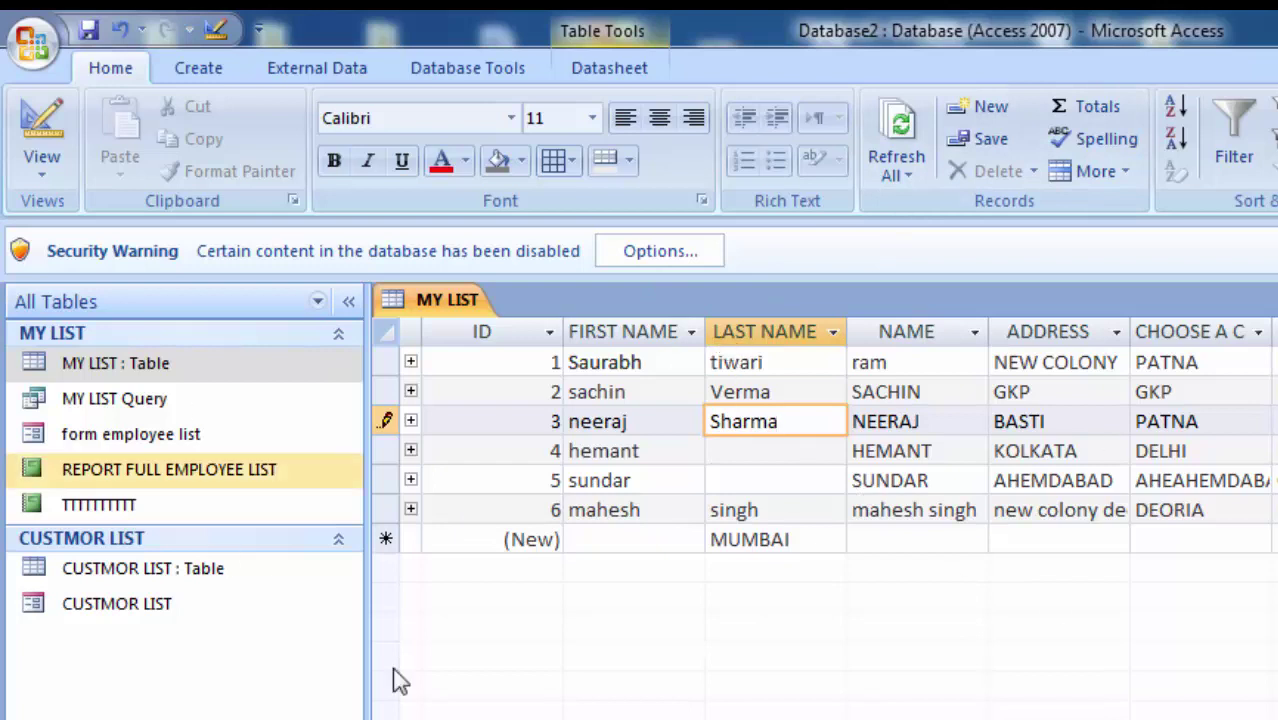
Save the MY LIST edits, cancelling a stray Open dialog, and reopen Database2 from recent databases
left_click(36, 48)
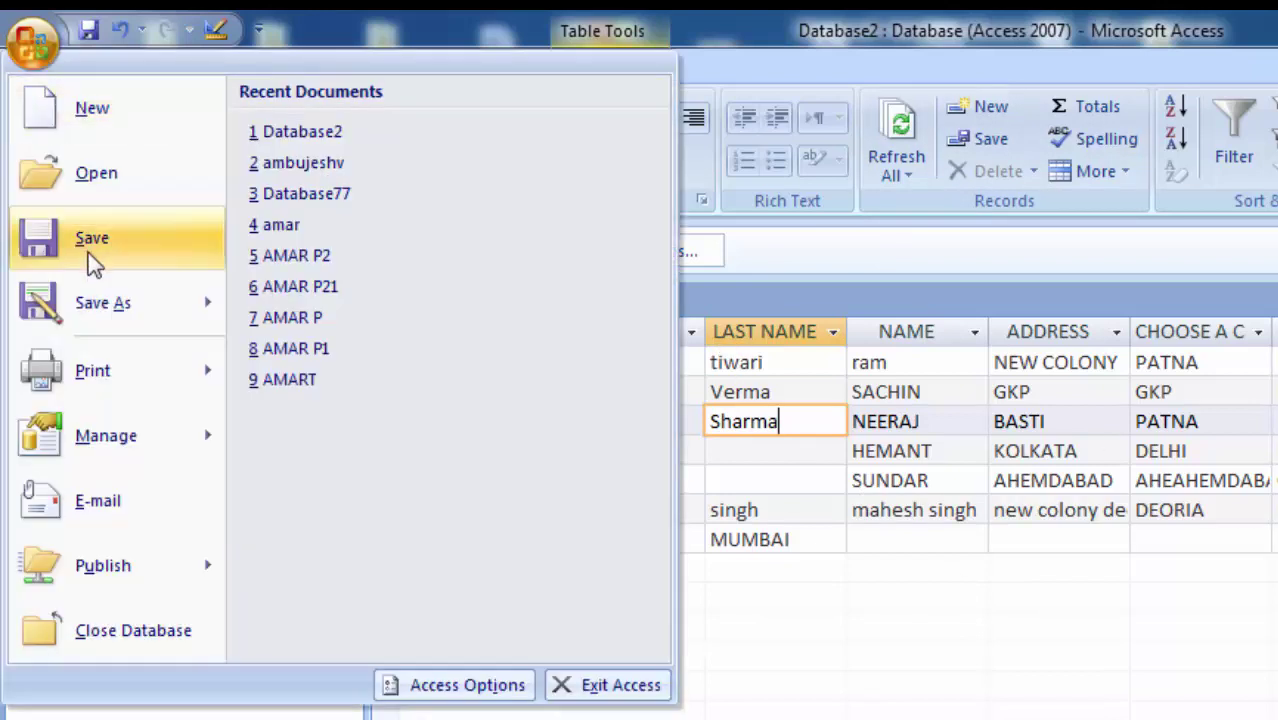
left_click(100, 175)
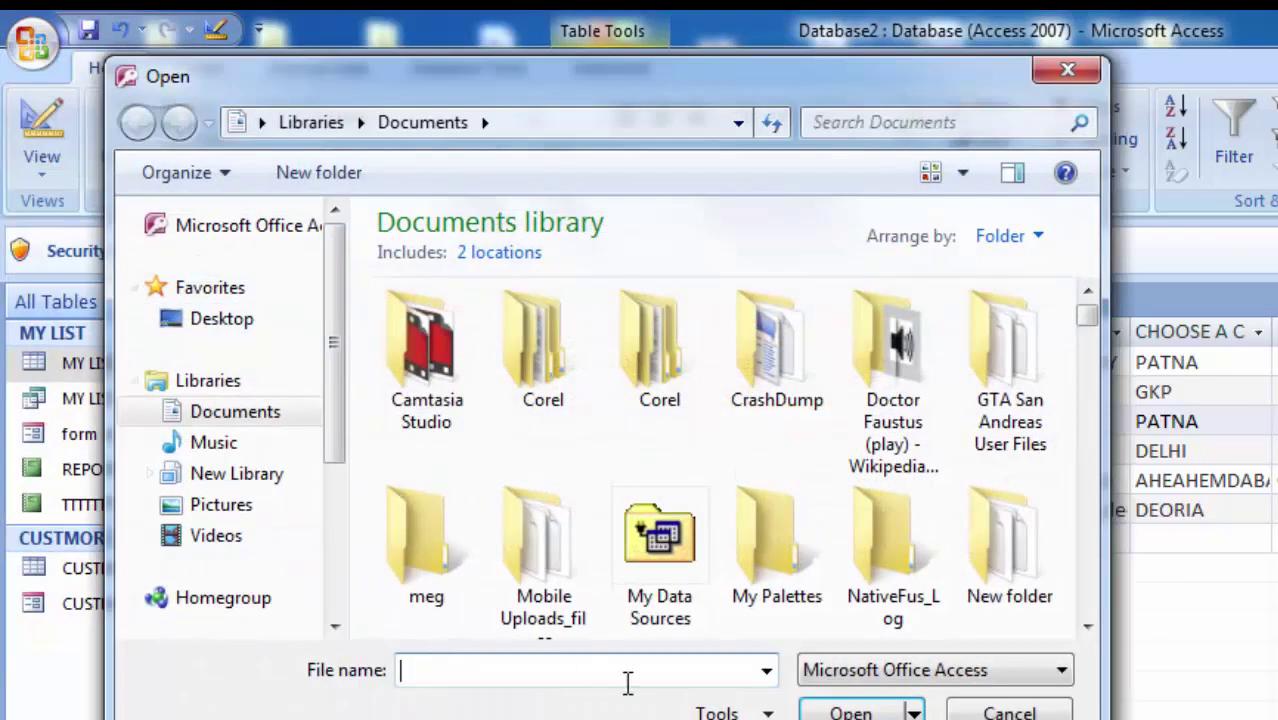
left_click(1070, 72)
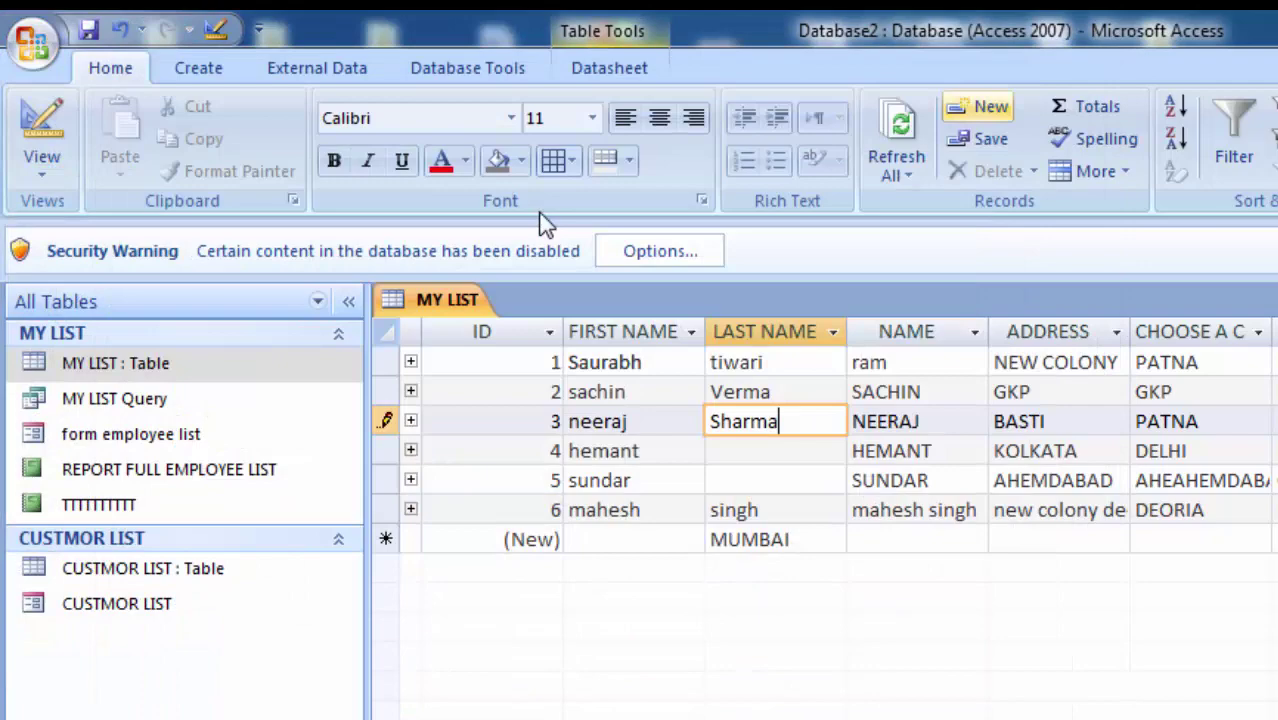
left_click(35, 52)
left_click(60, 237)
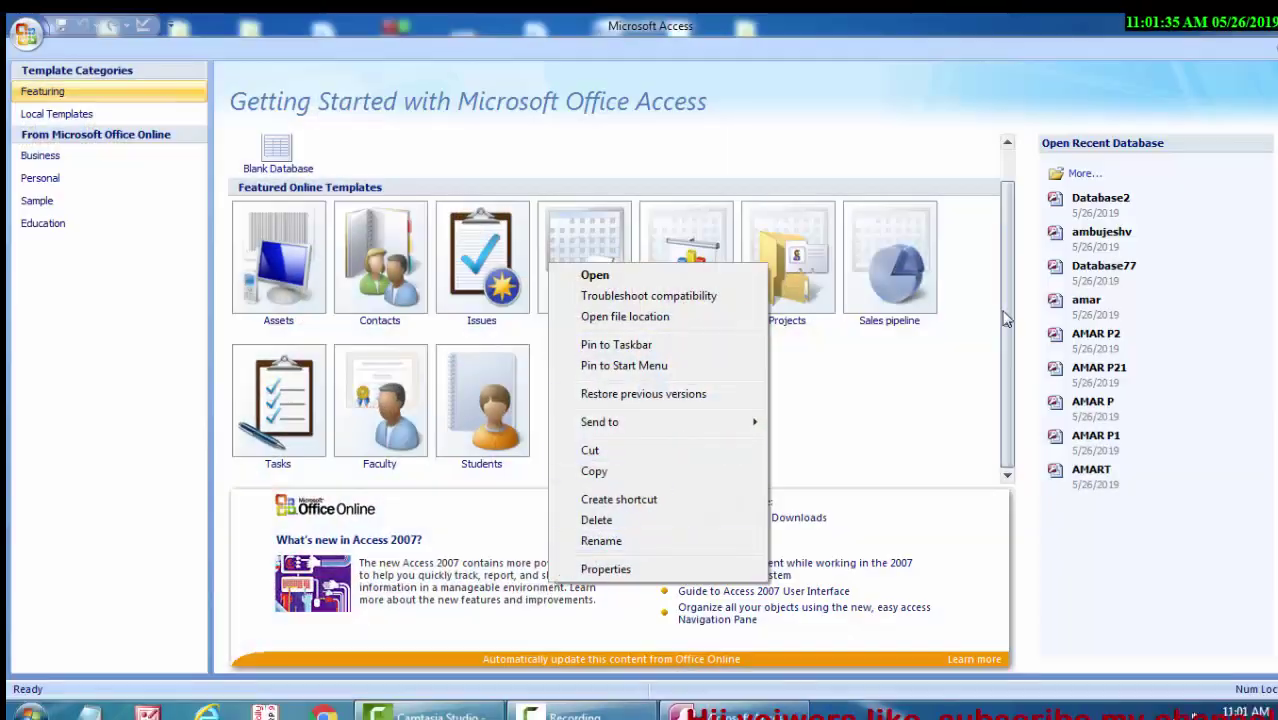
left_click(1100, 198)
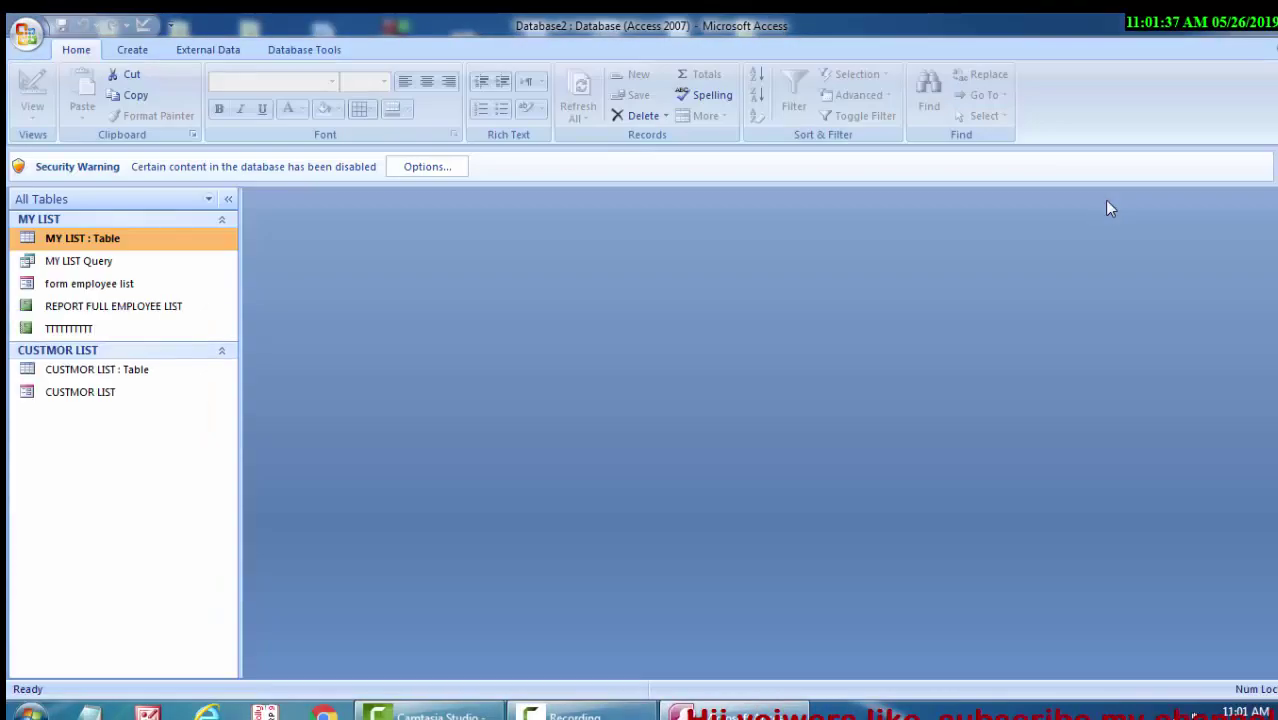
Close Access, relaunch it, and open Database2.accdb using Open Read-Only
double_click(25, 32)
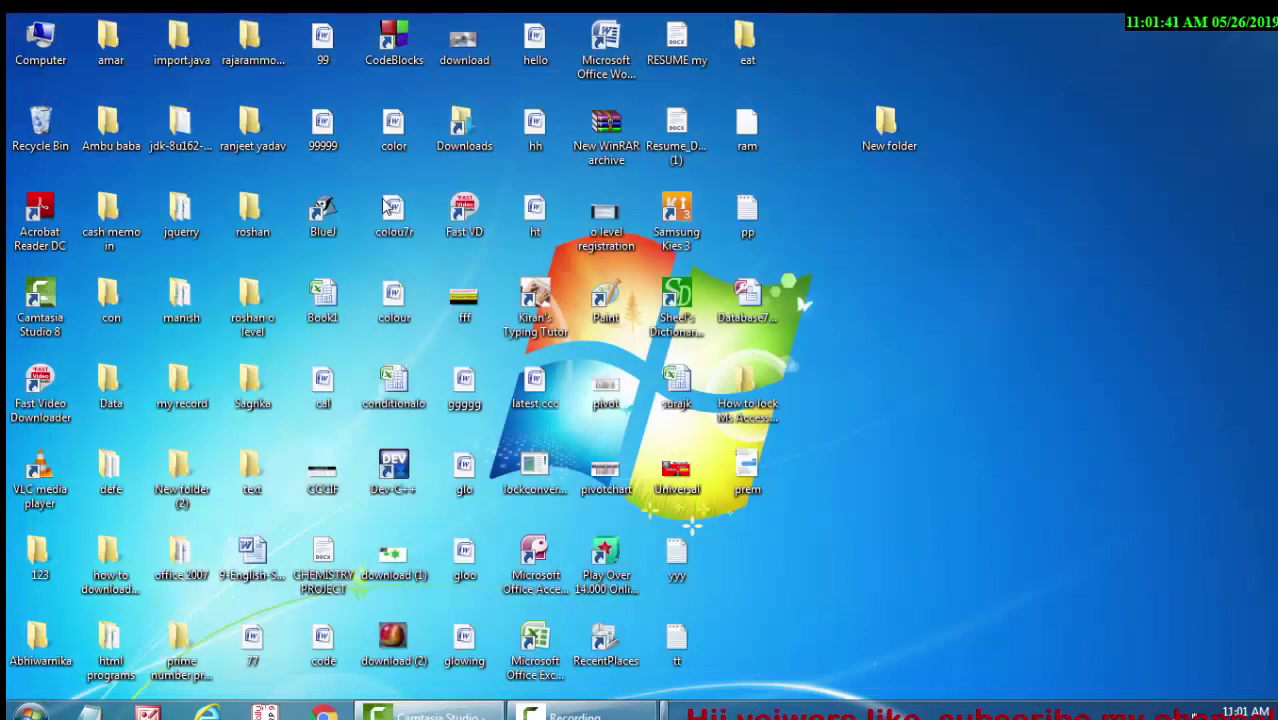
double_click(535, 560)
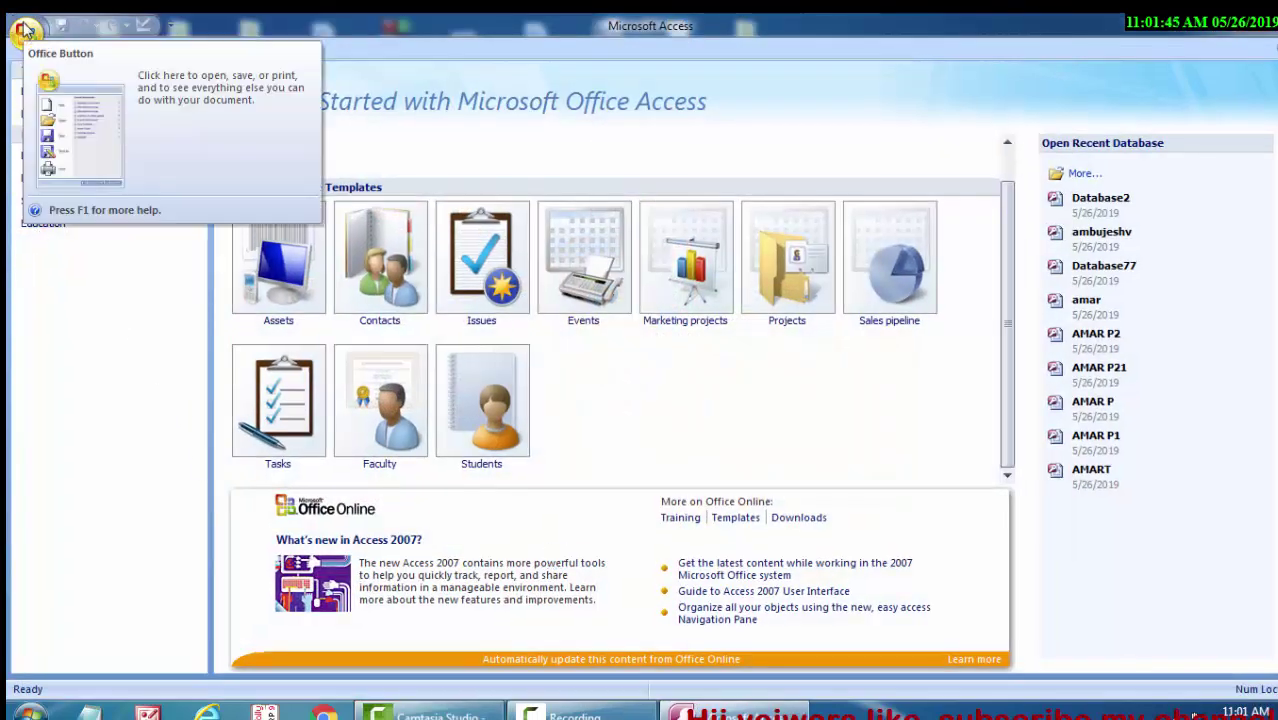
left_click(26, 32)
left_click(62, 118)
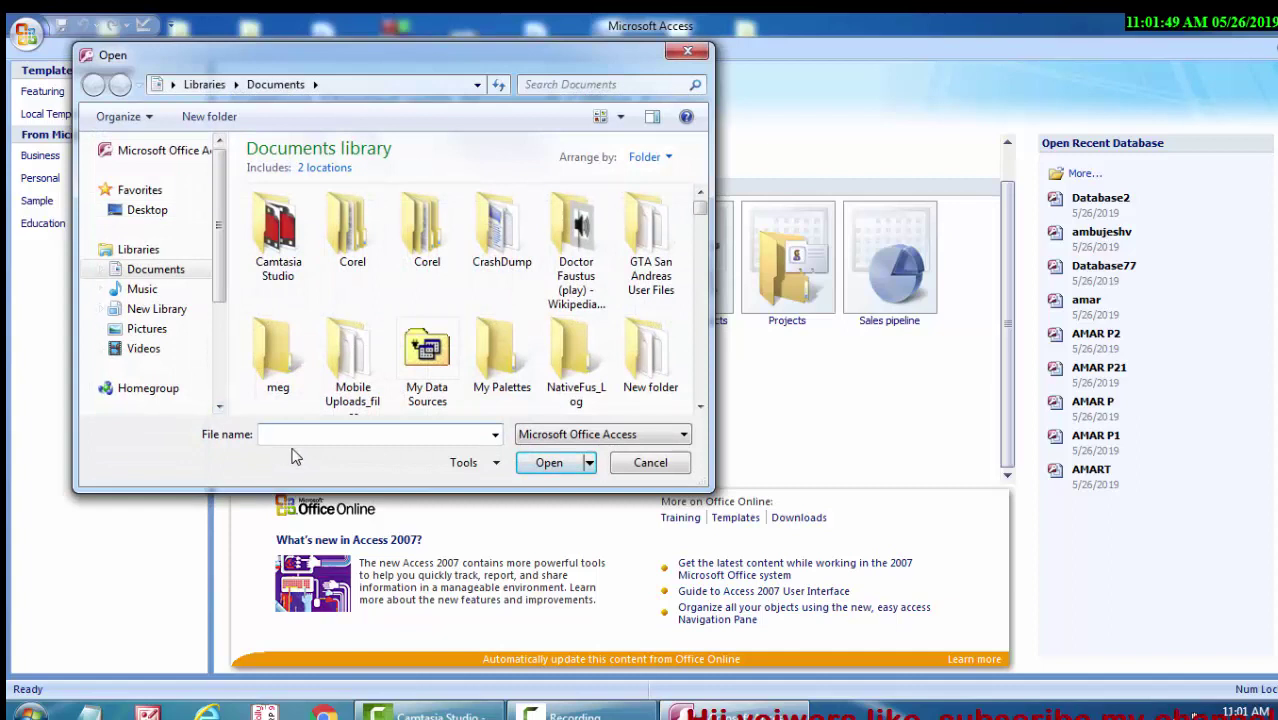
type("d")
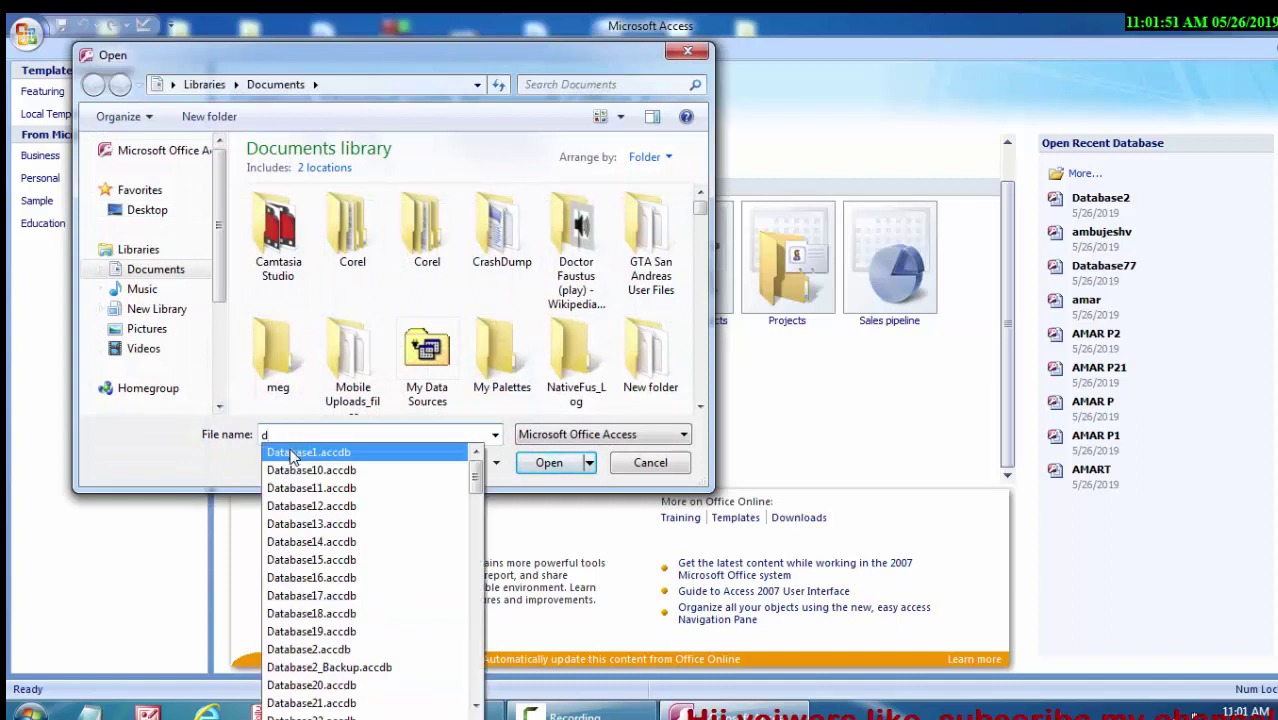
left_click(347, 650)
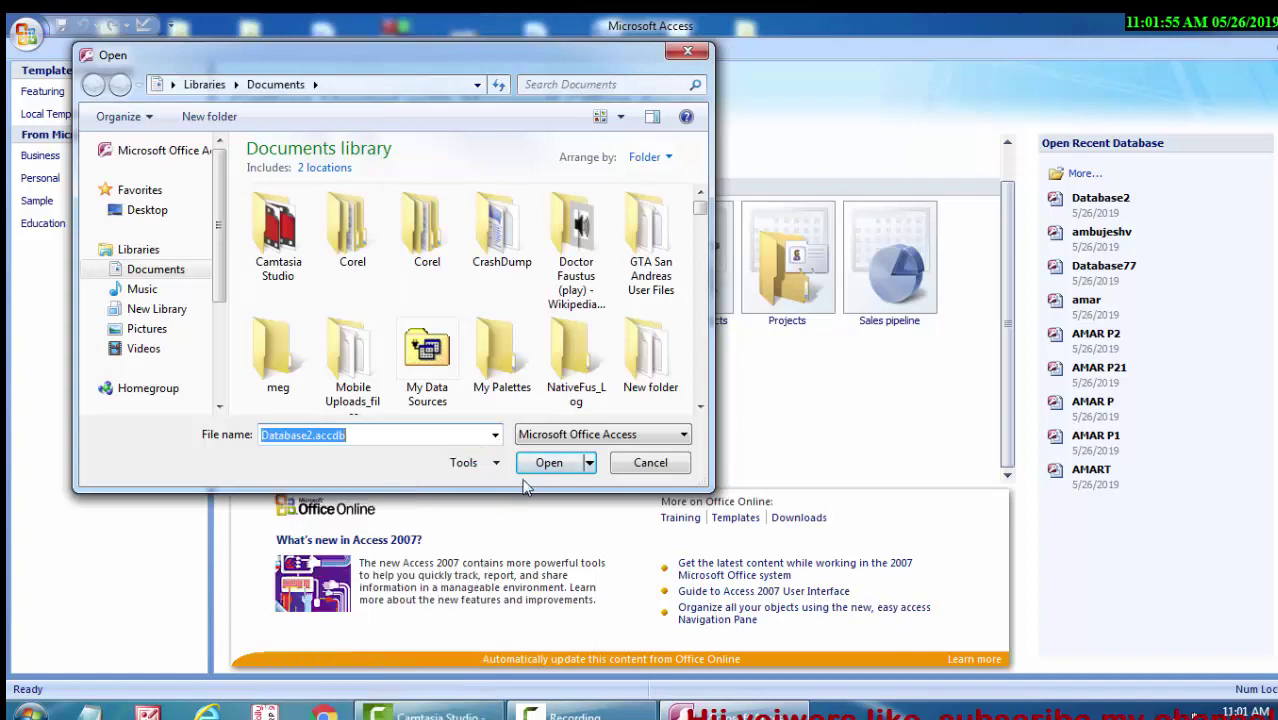
left_click(590, 463)
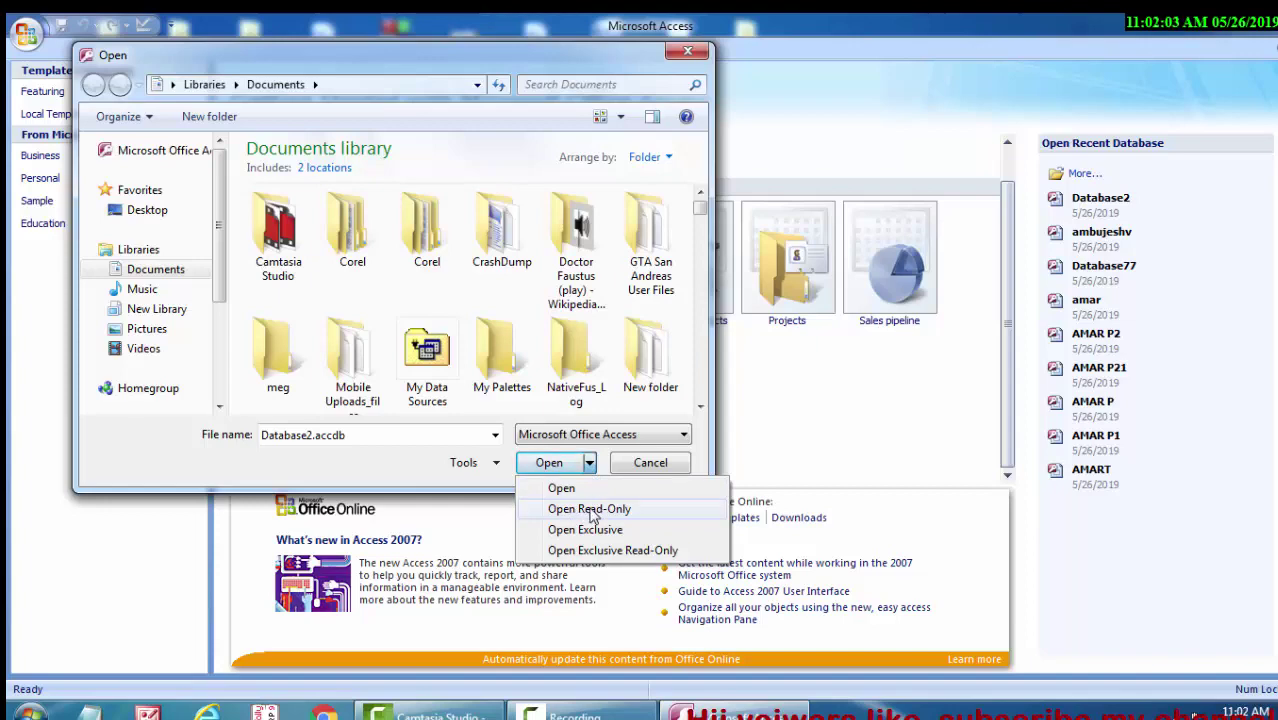
left_click(590, 509)
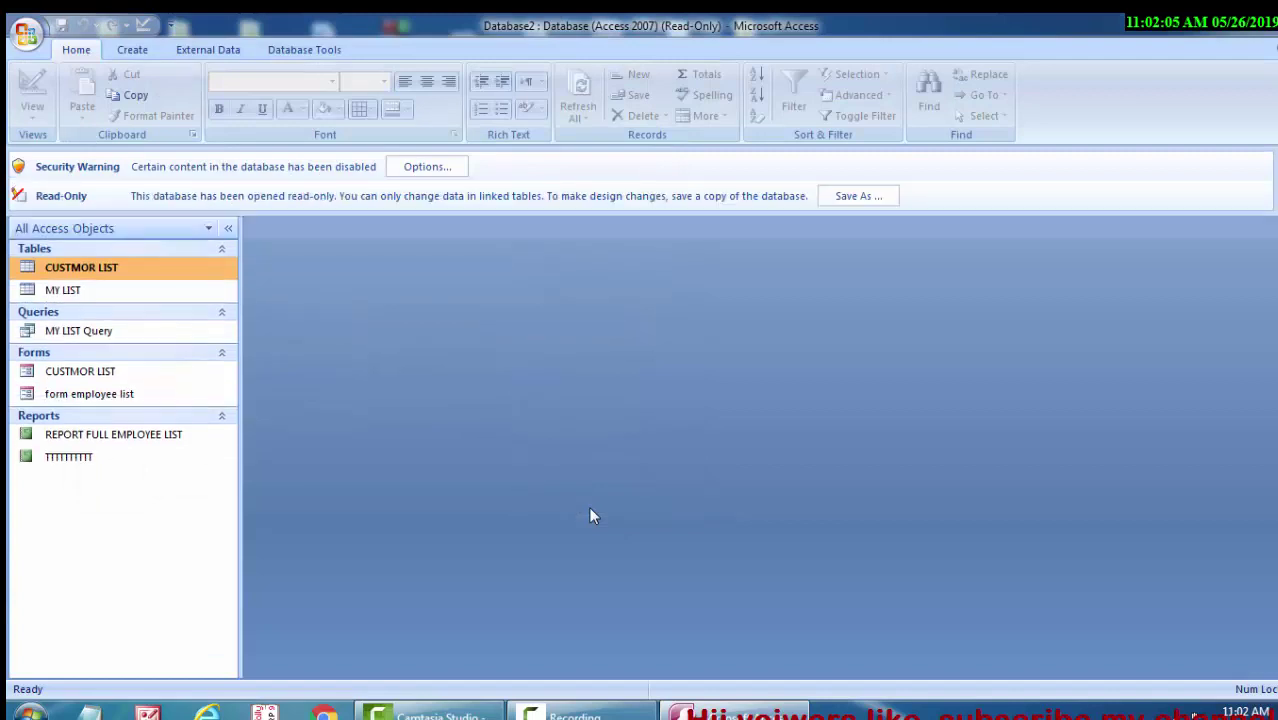
double_click(154, 278)
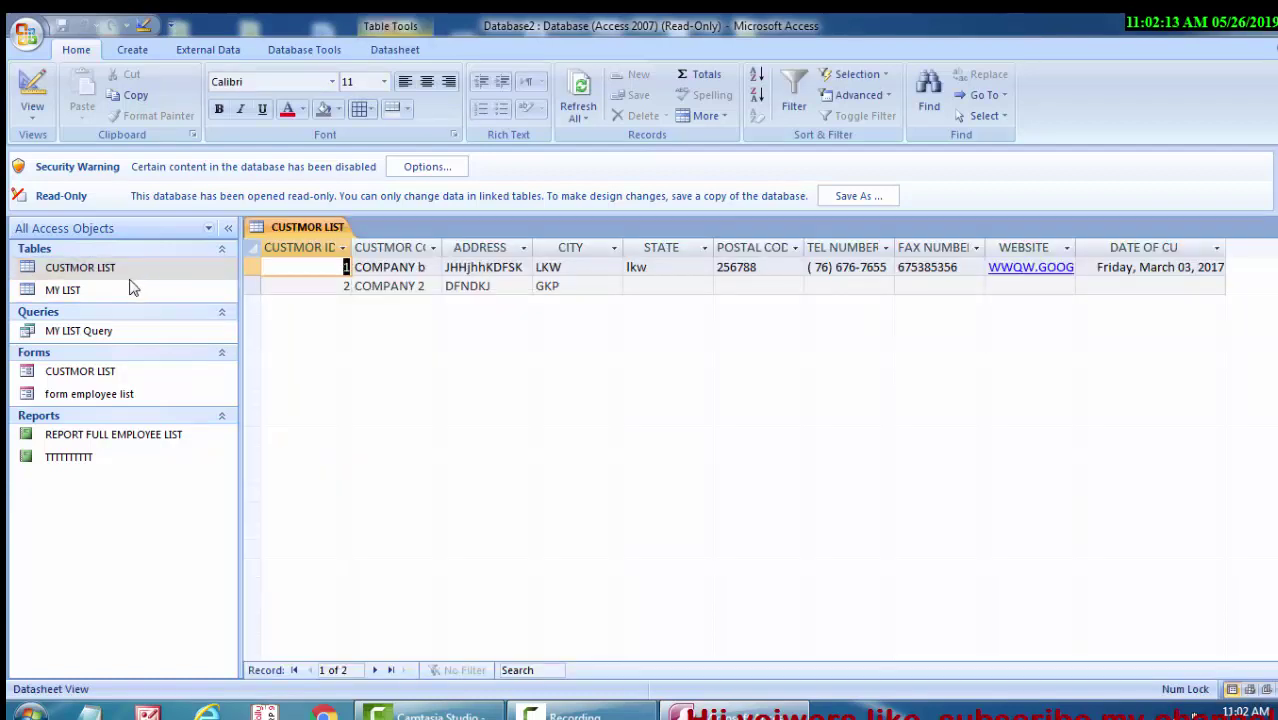
double_click(133, 288)
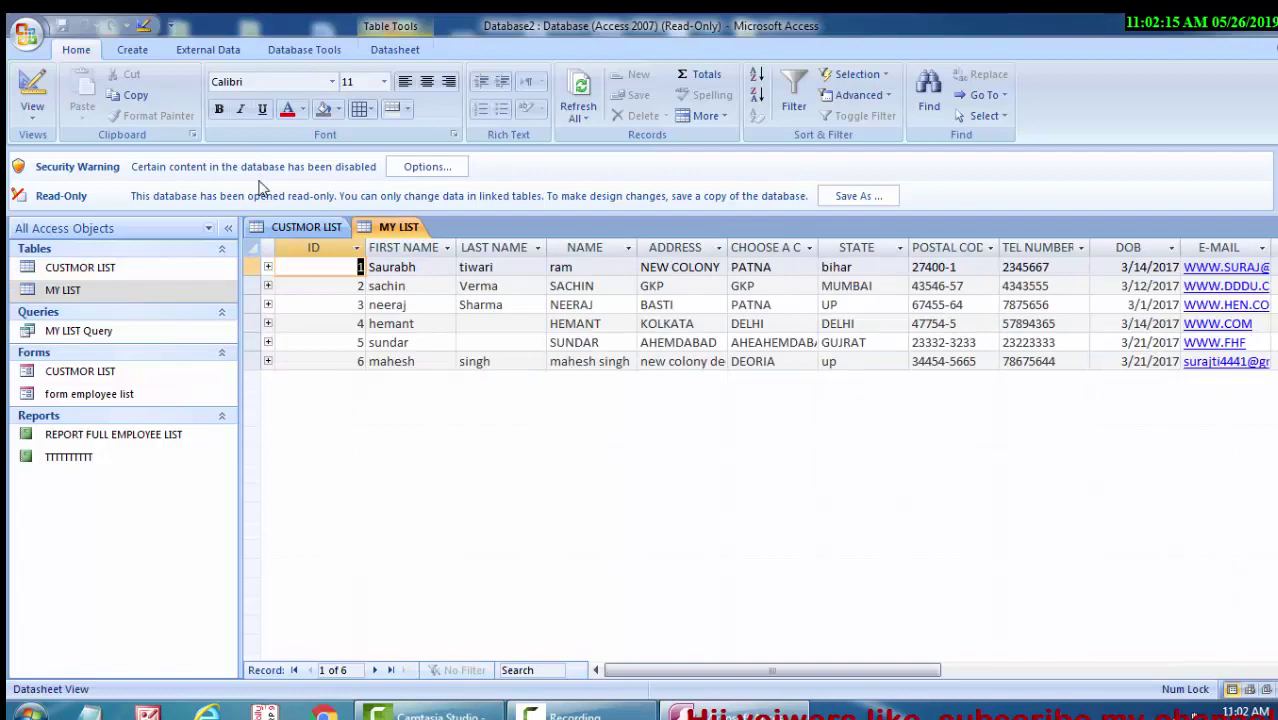
left_click(427, 266)
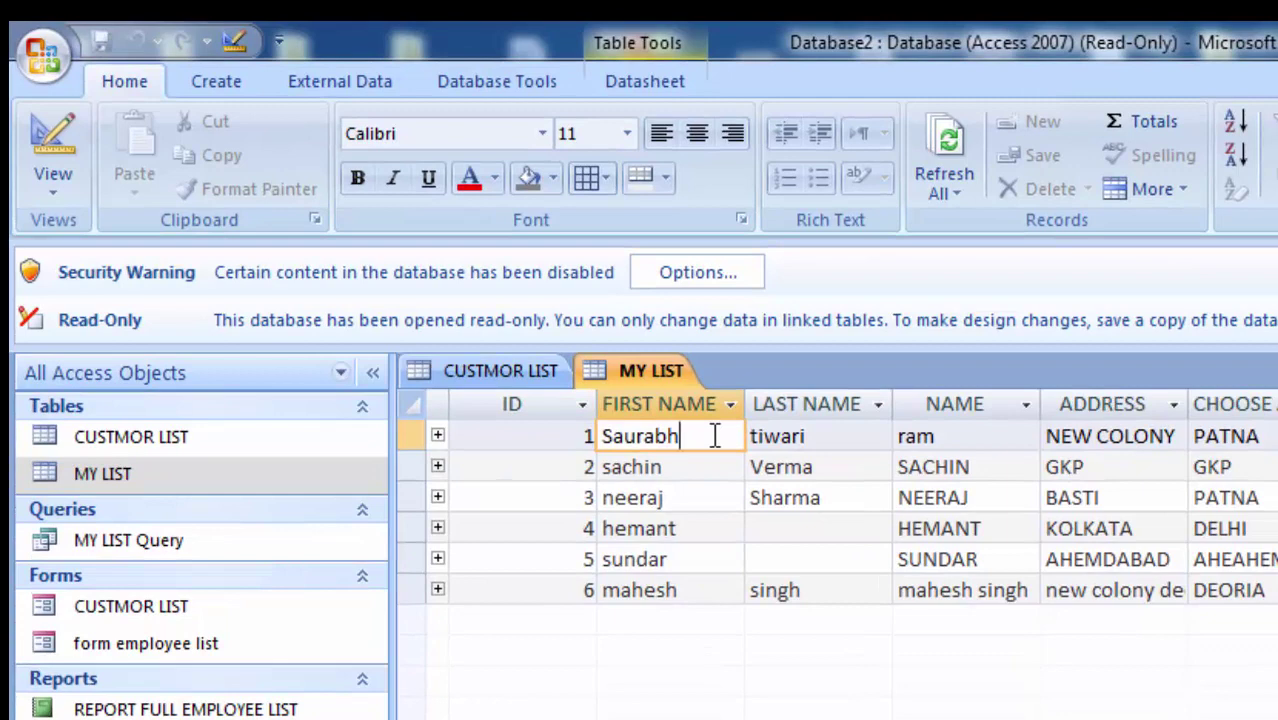
left_click(852, 432)
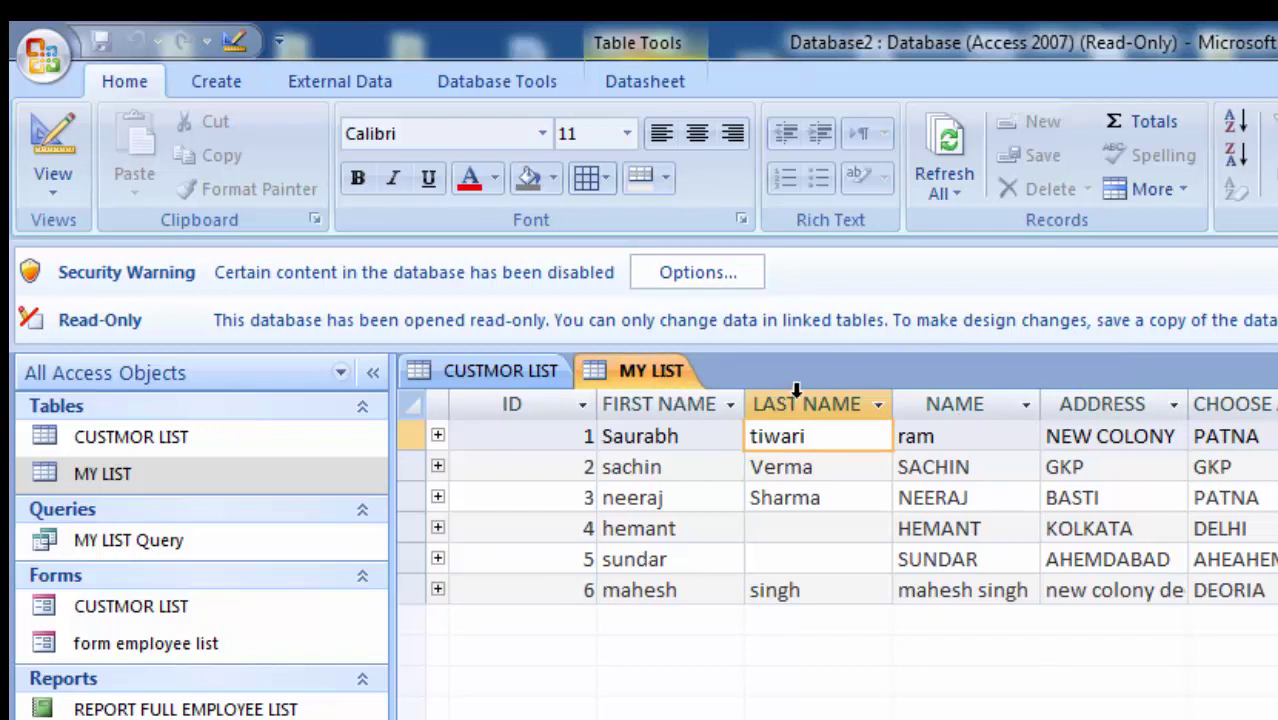
left_click(778, 550)
left_click(776, 528)
left_click(807, 559)
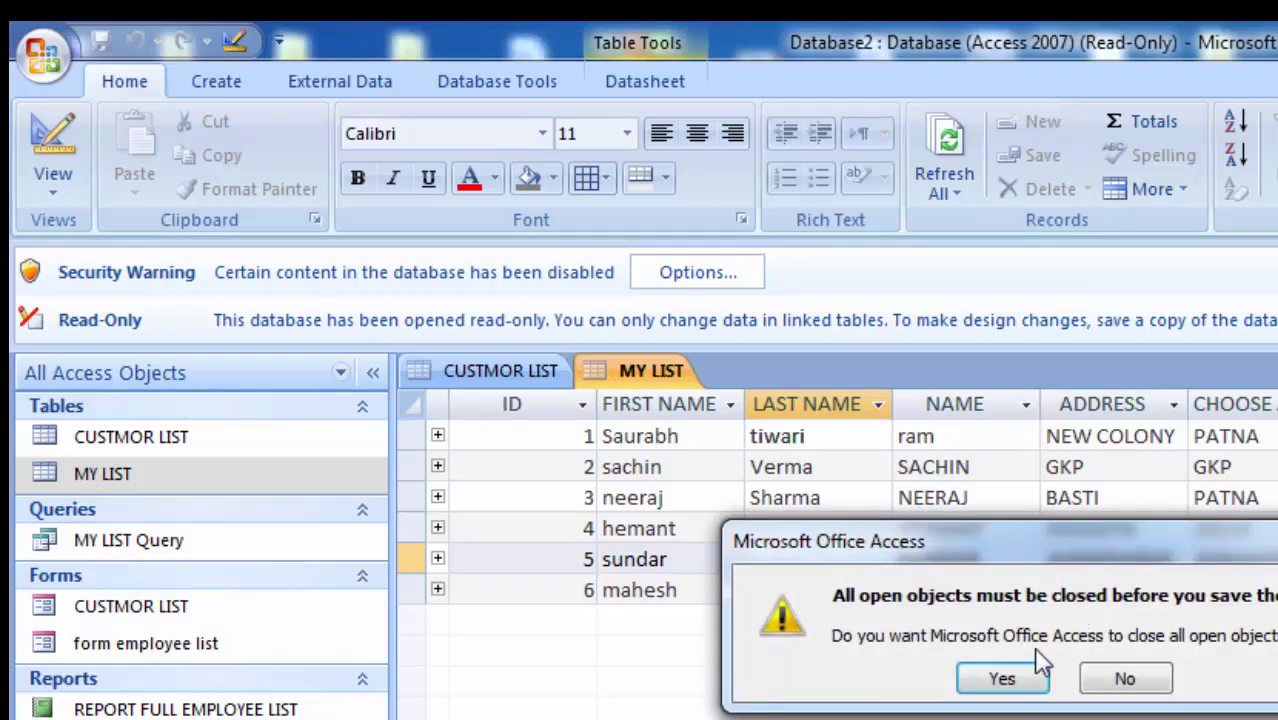
Confirm closing all objects, then save the copy as accessfan on the Desktop
left_click(1004, 679)
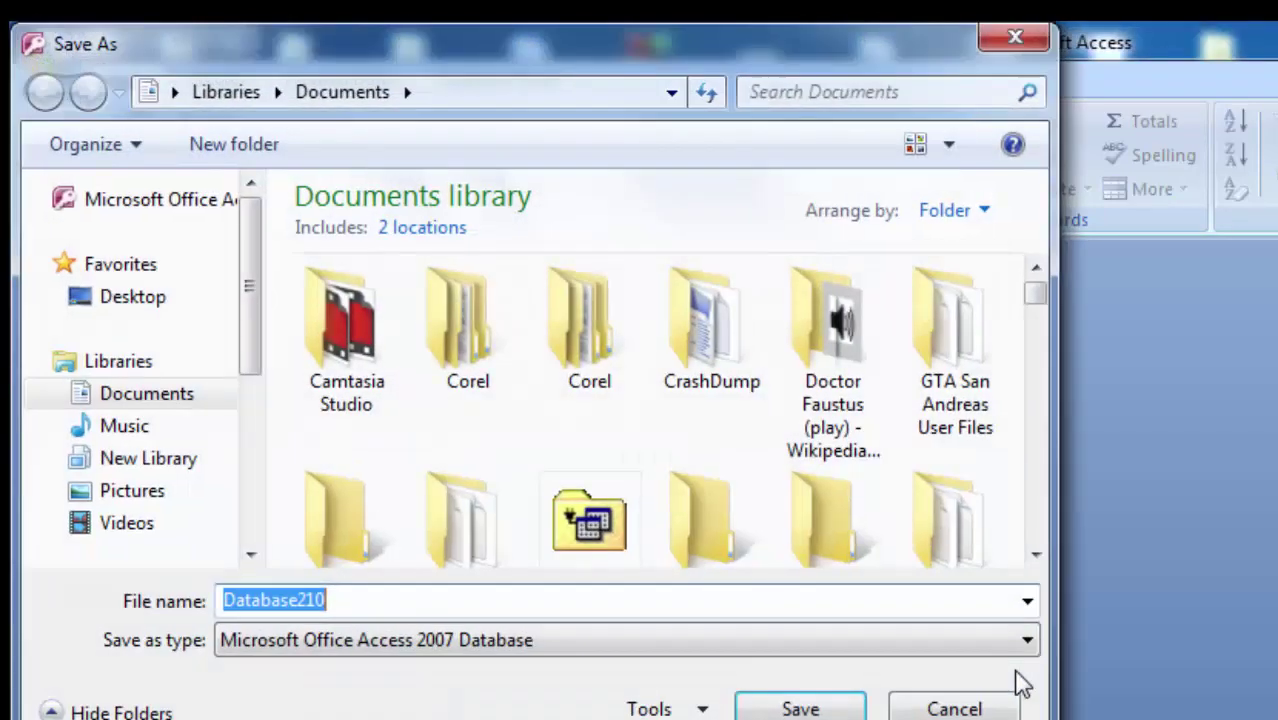
left_click(355, 603)
key("BackSpace")
key("BackSpace")
key("BackSpace")
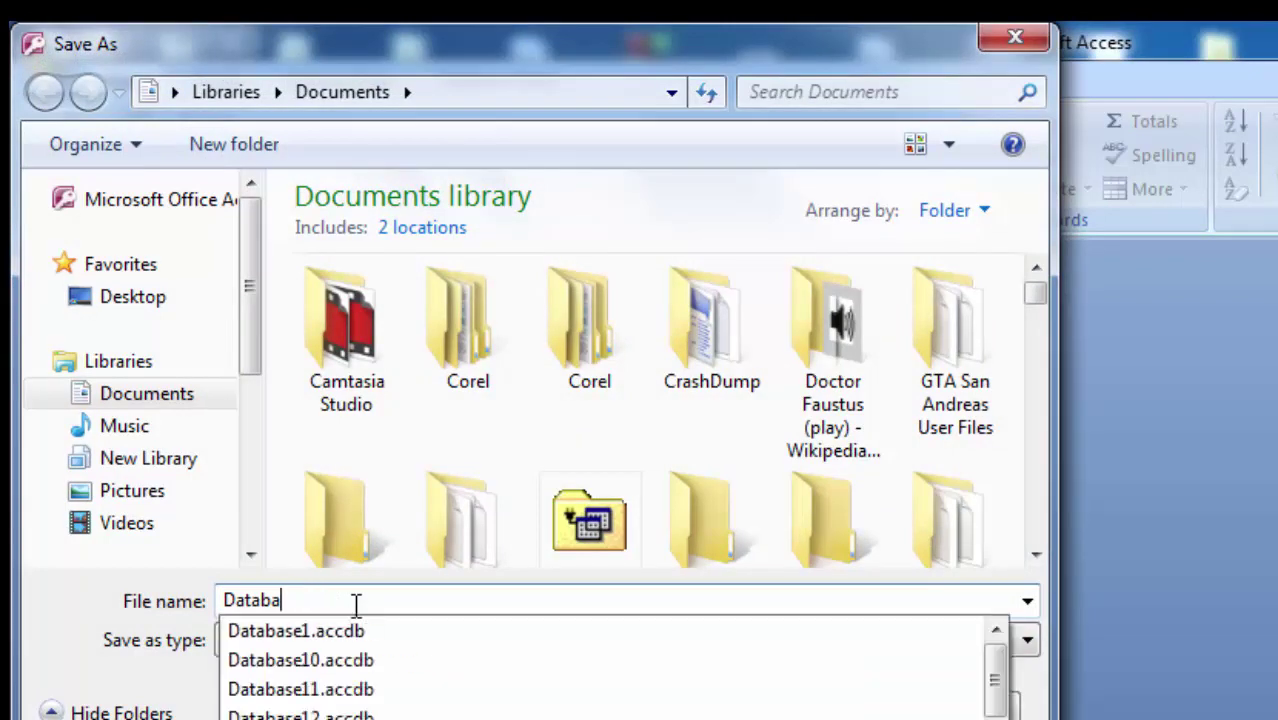
key("BackSpace")
key("BackSpace")
key("BackSpace")
type("fa")
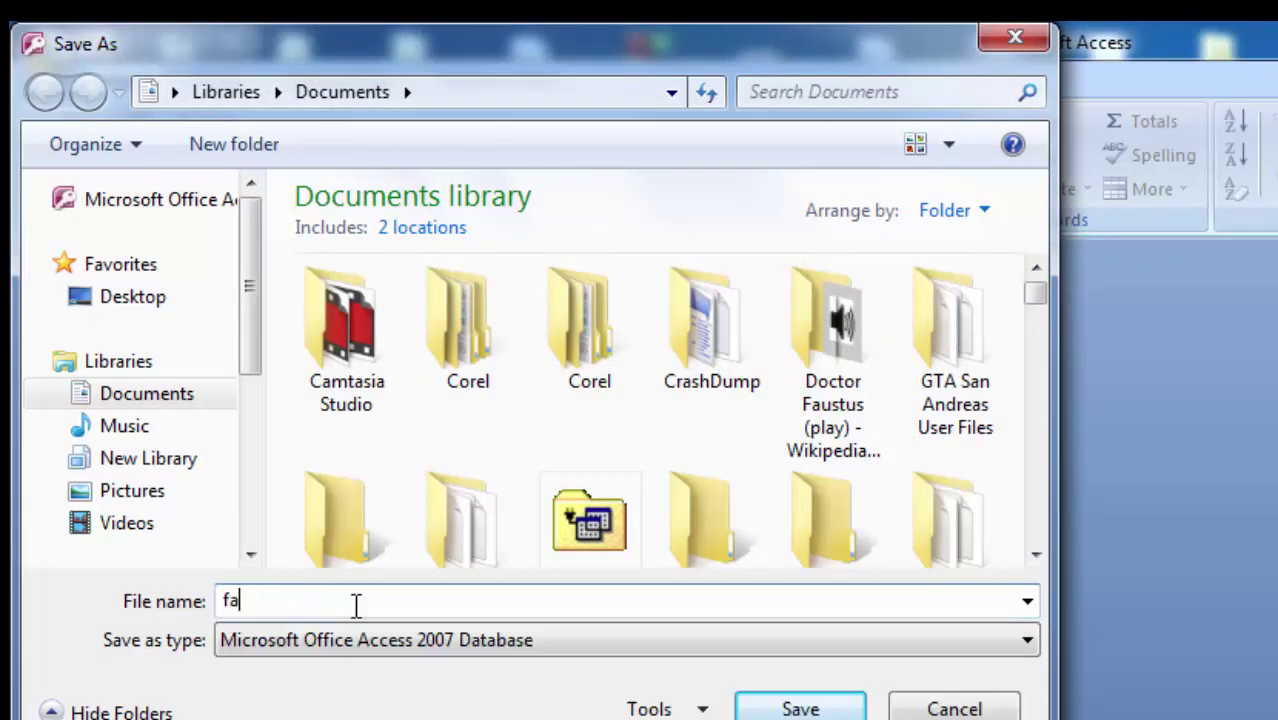
key("BackSpace")
key("BackSpace")
type("accessfan")
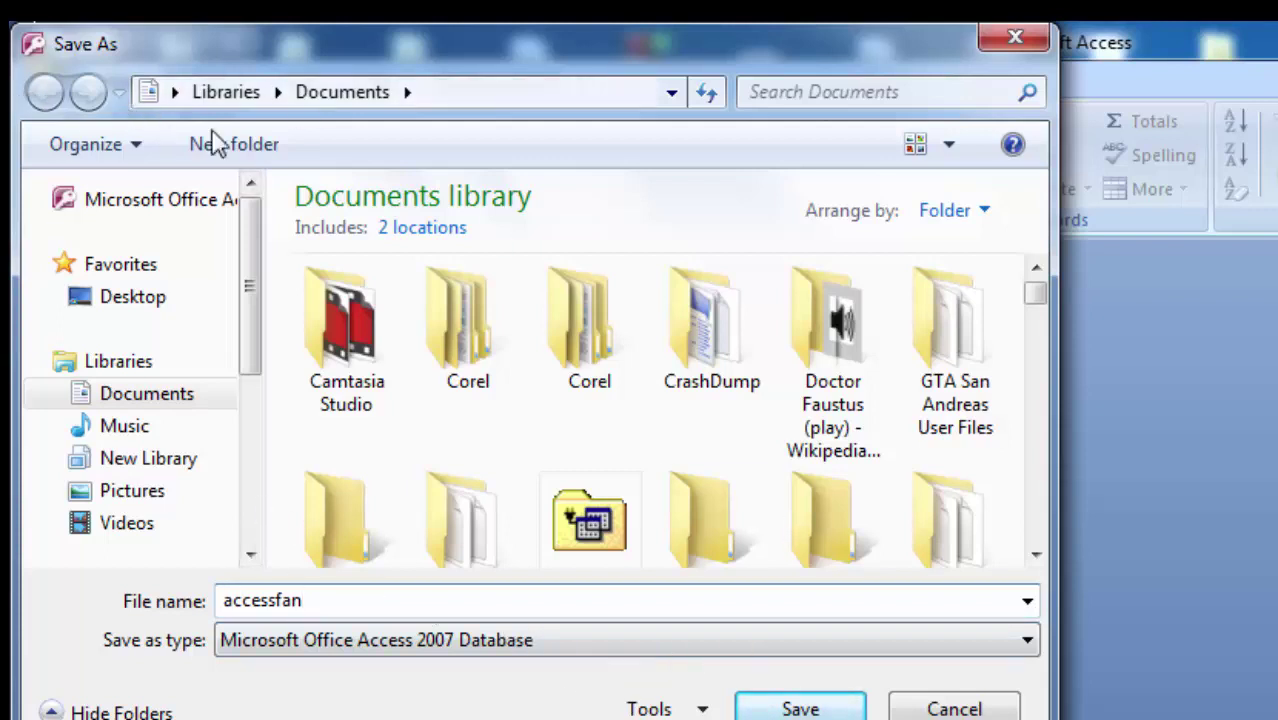
left_click(180, 95)
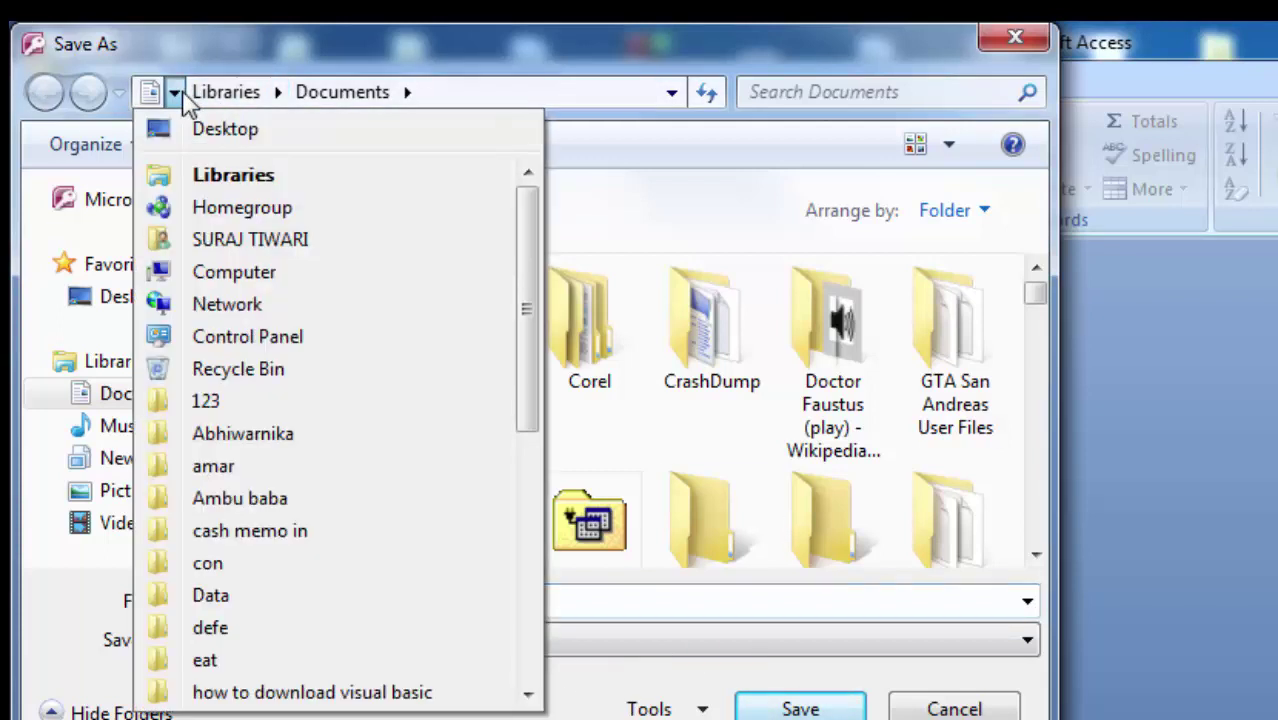
left_click(198, 126)
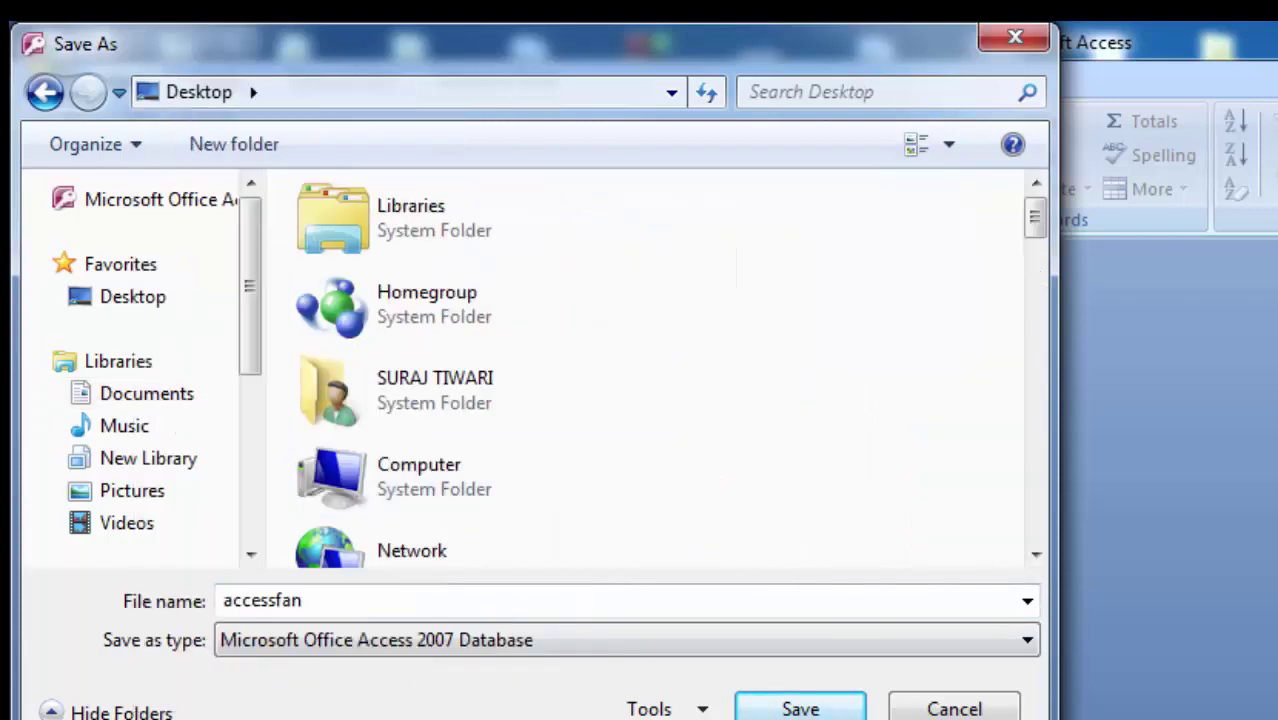
left_click(785, 710)
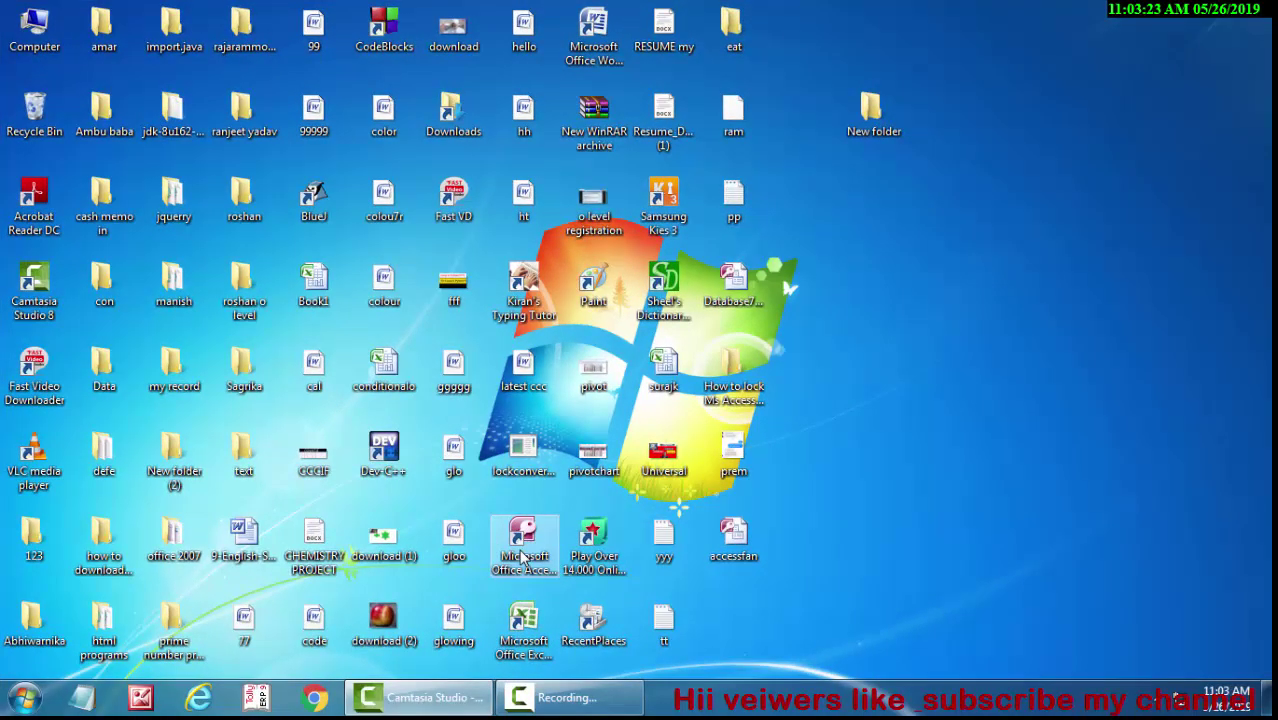
Open accessfan's MY LIST table and enter last names Kumar for hemant and Pichai for sundar
double_click(733, 541)
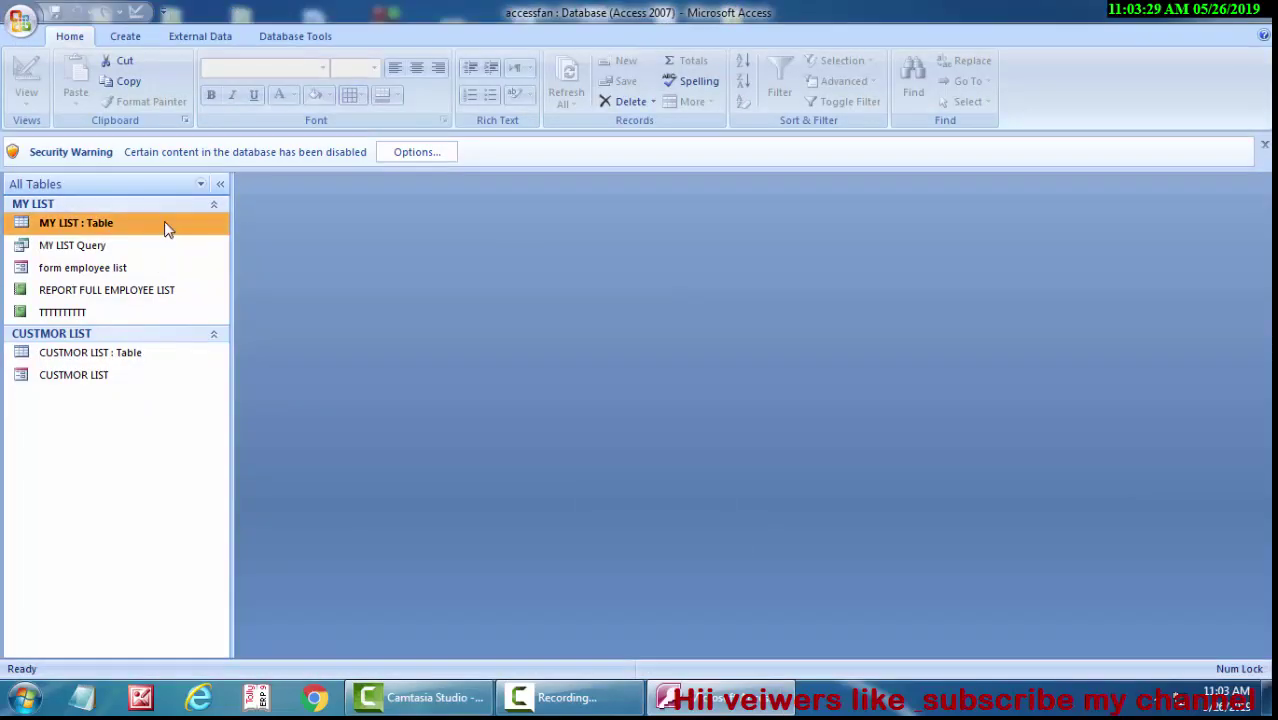
double_click(168, 229)
left_click(469, 283)
type("Kuma")
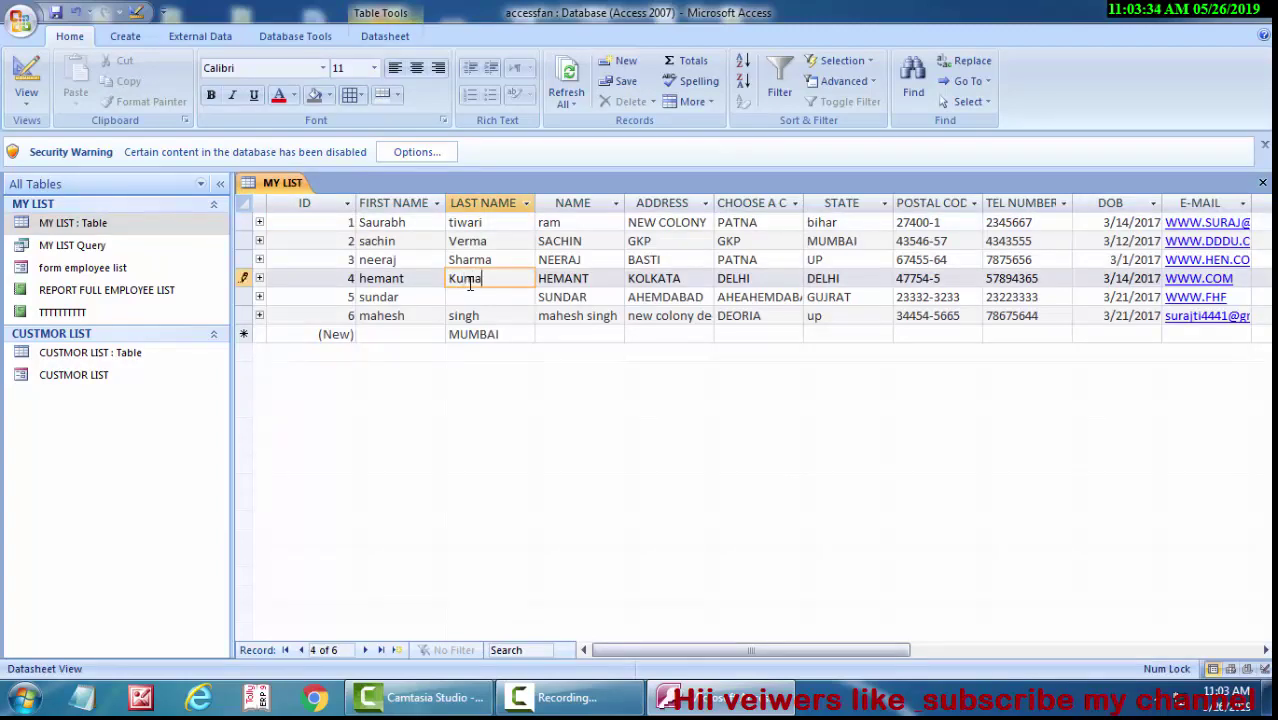
type("r")
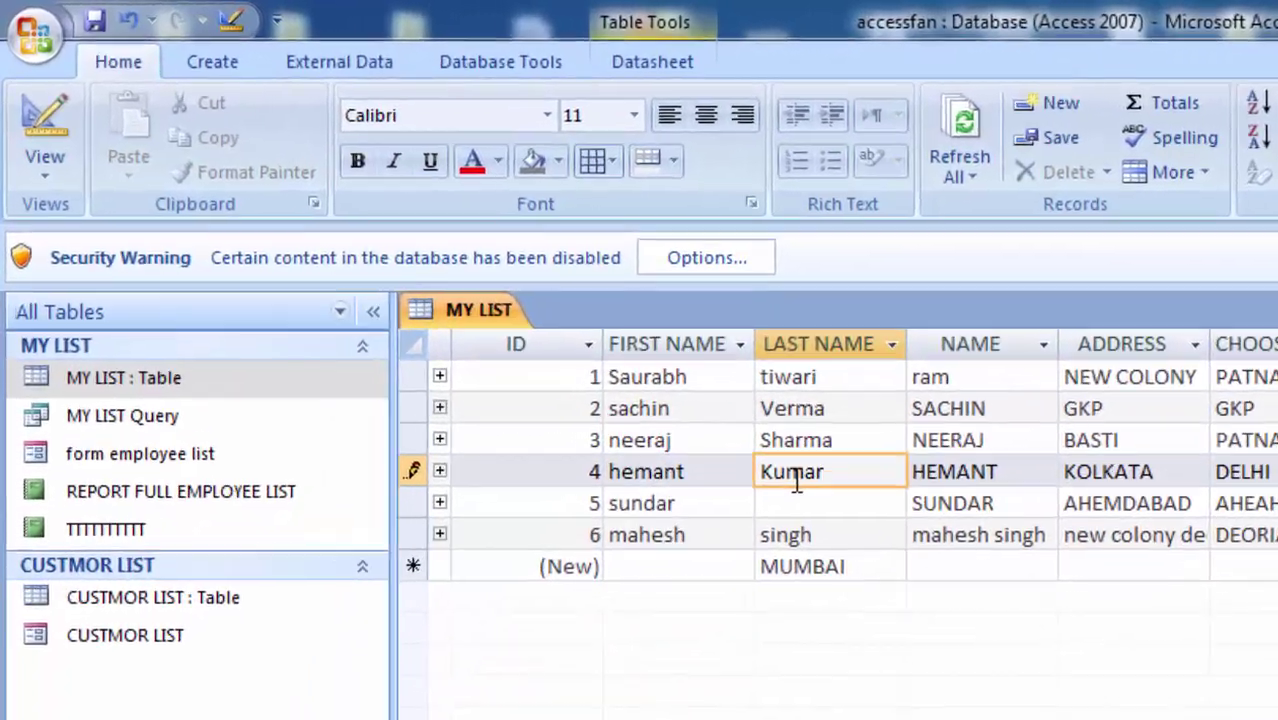
left_click(818, 499)
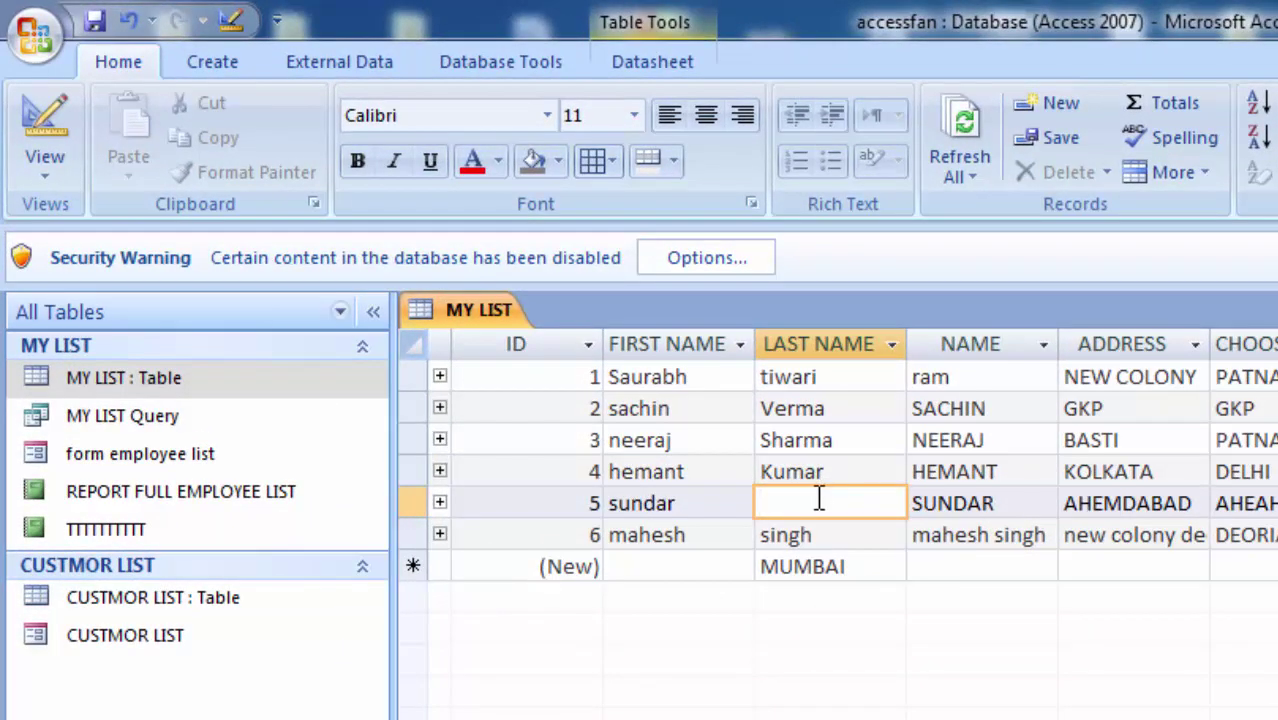
type("Pichai")
left_click(828, 534)
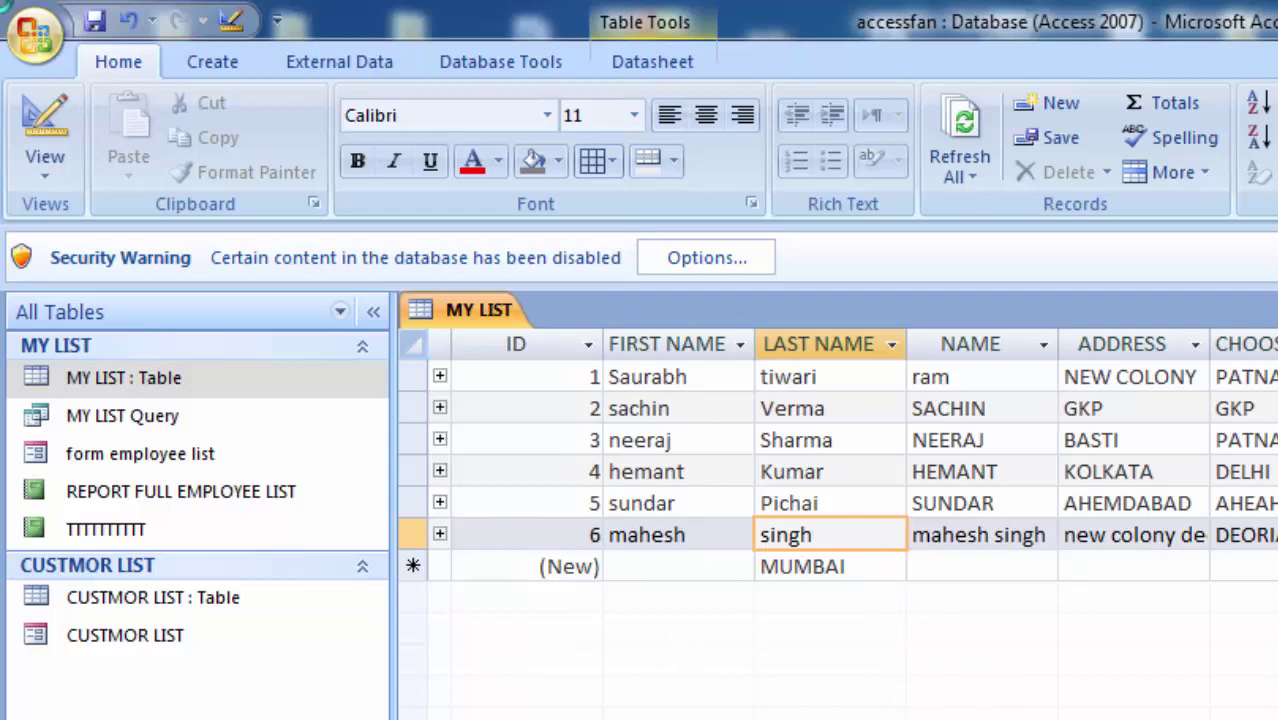
Save accessfan's changes, then relaunch Access from its desktop icon
left_click(51, 30)
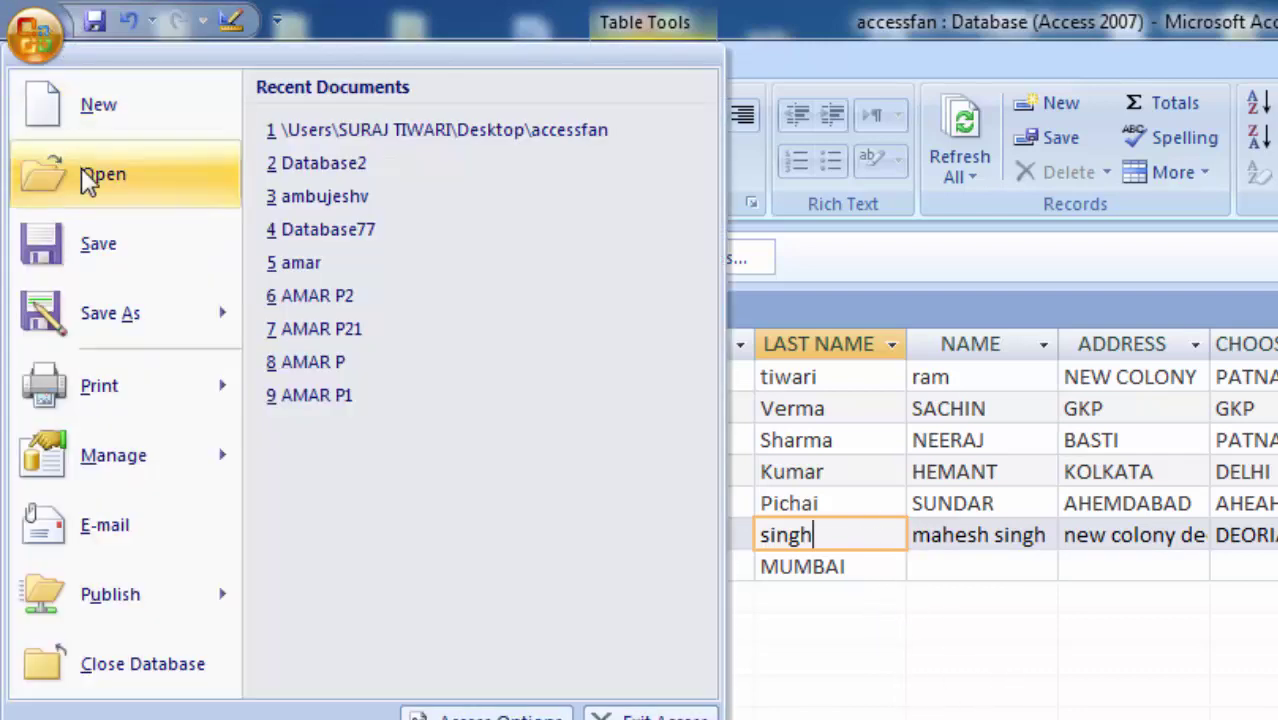
left_click(100, 252)
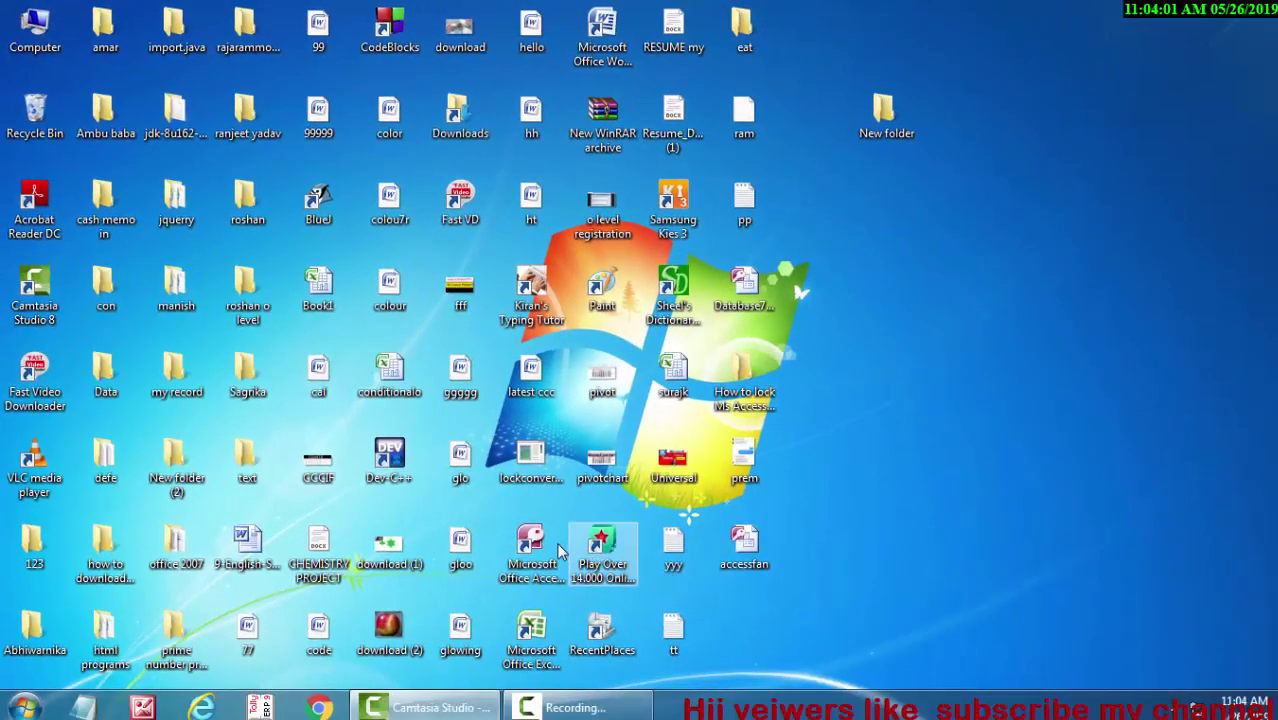
double_click(553, 545)
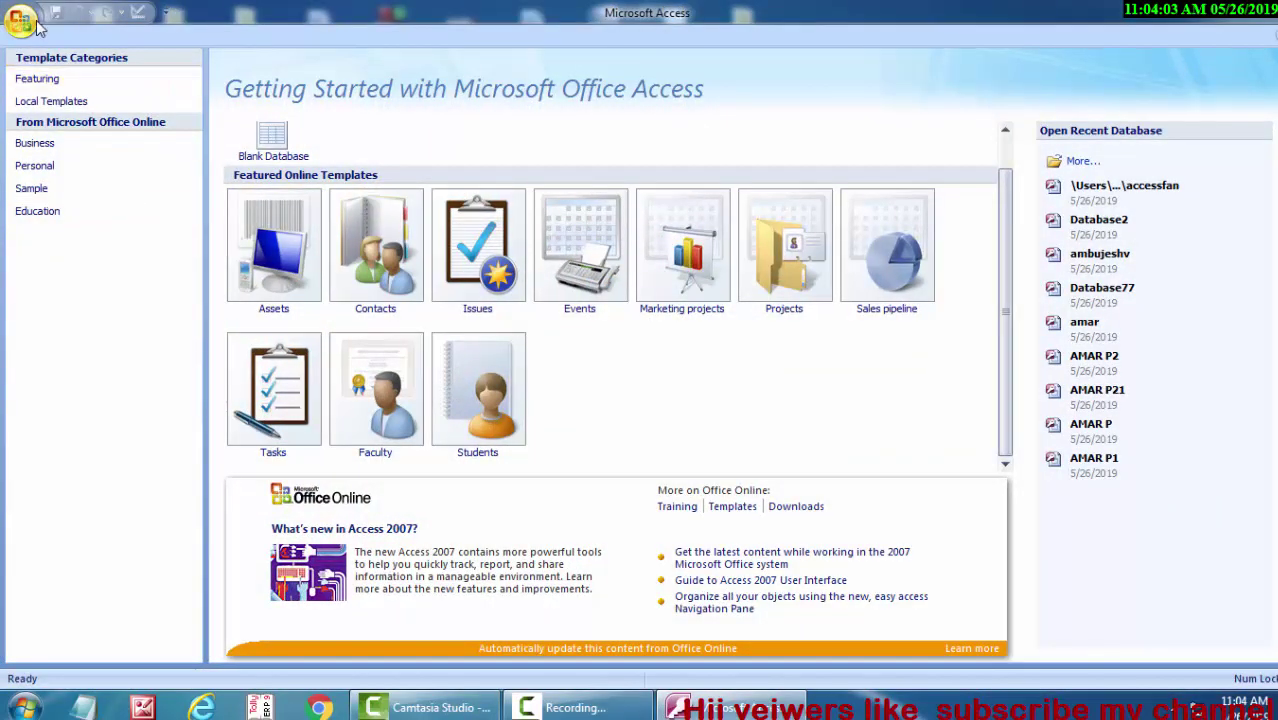
left_click(22, 20)
Enter accessfan in the Open dialog, try Open Read-Only, and dismiss the file-not-found error
left_click(74, 102)
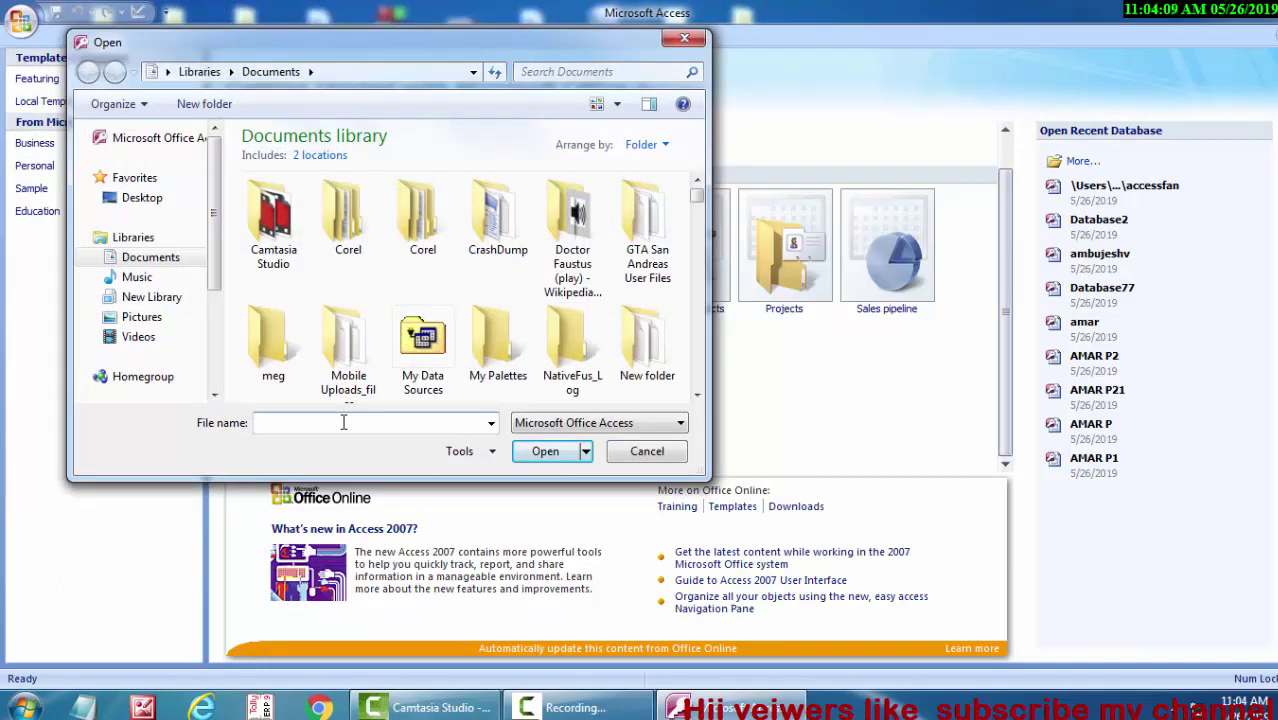
type("acess")
left_click(684, 38)
left_click(1215, 10)
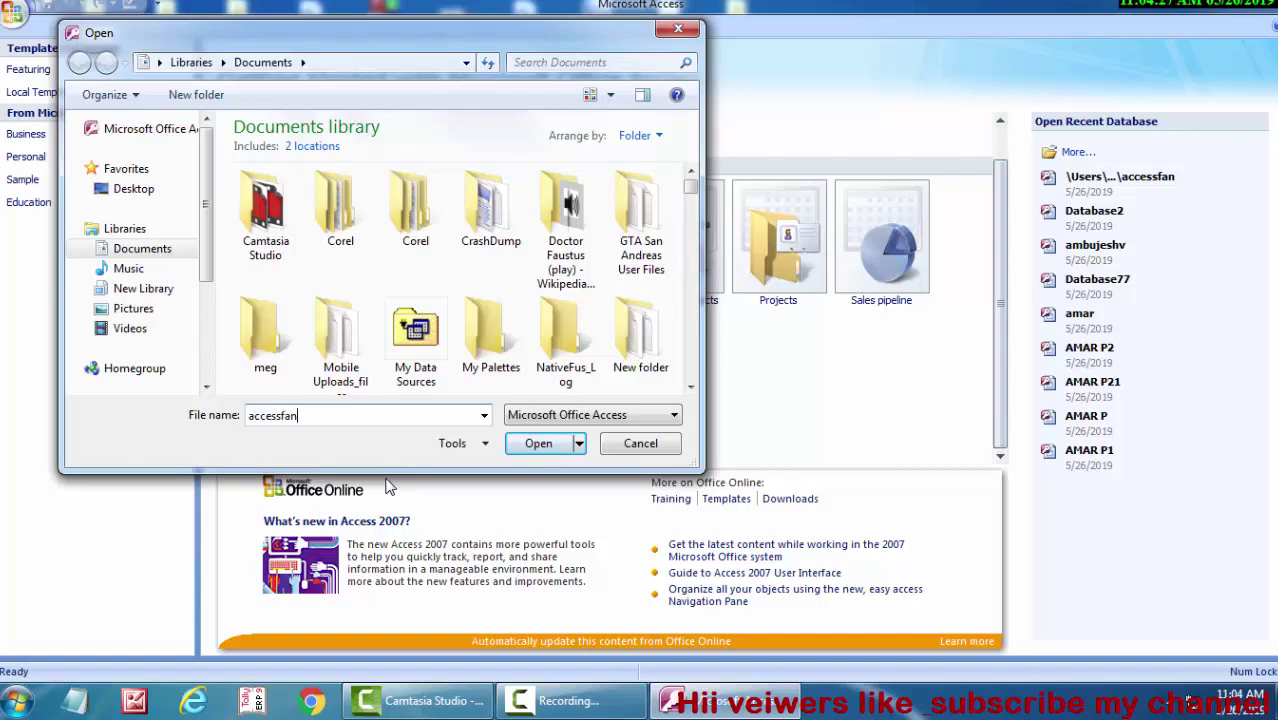
left_click(579, 443)
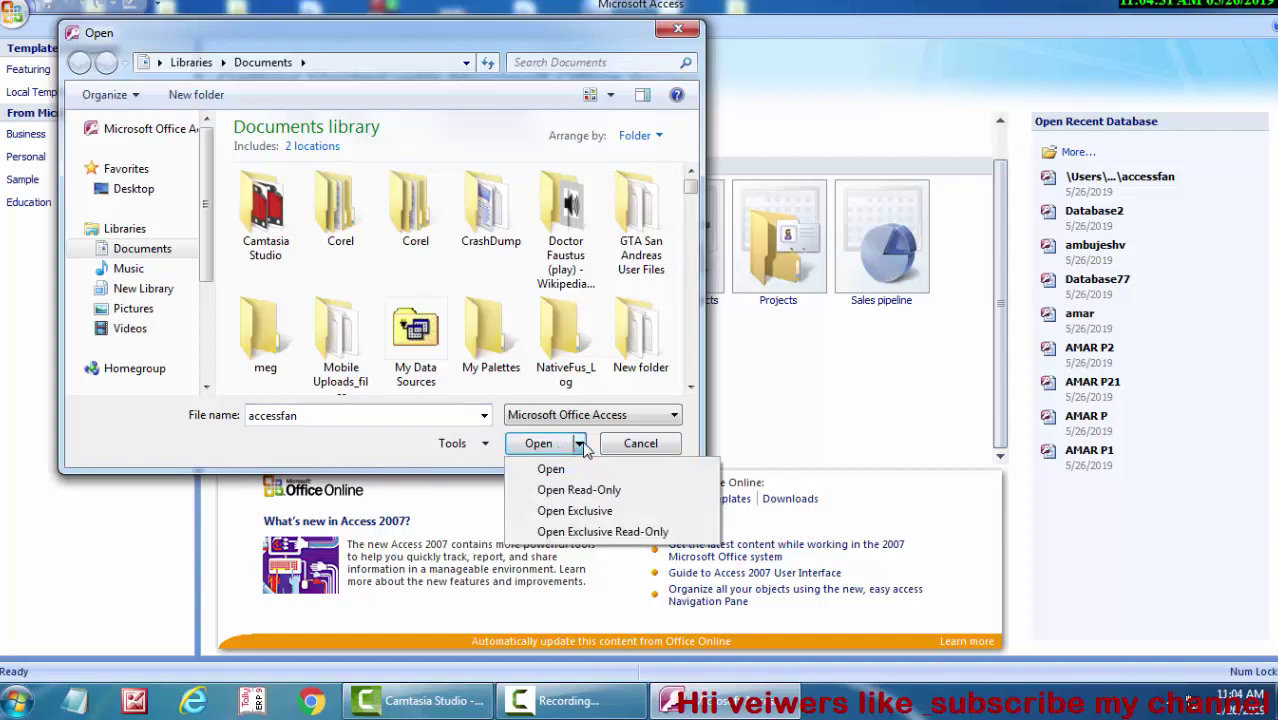
left_click(590, 496)
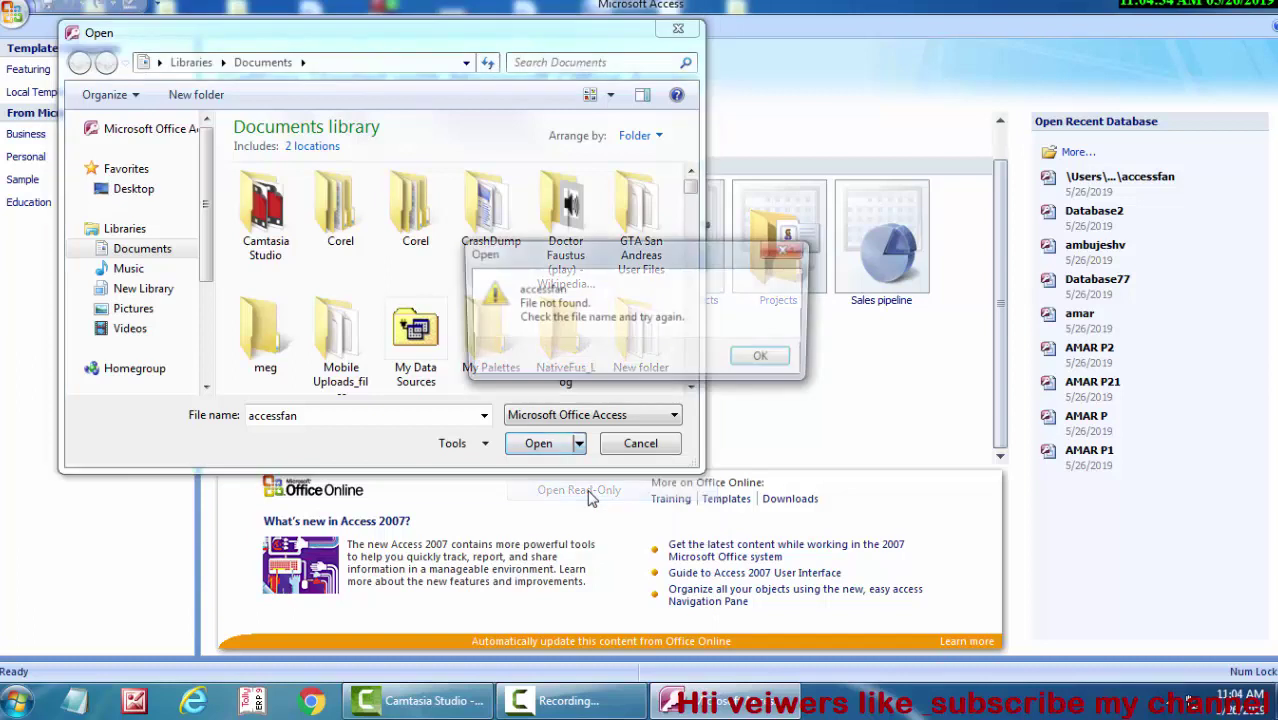
left_click(766, 360)
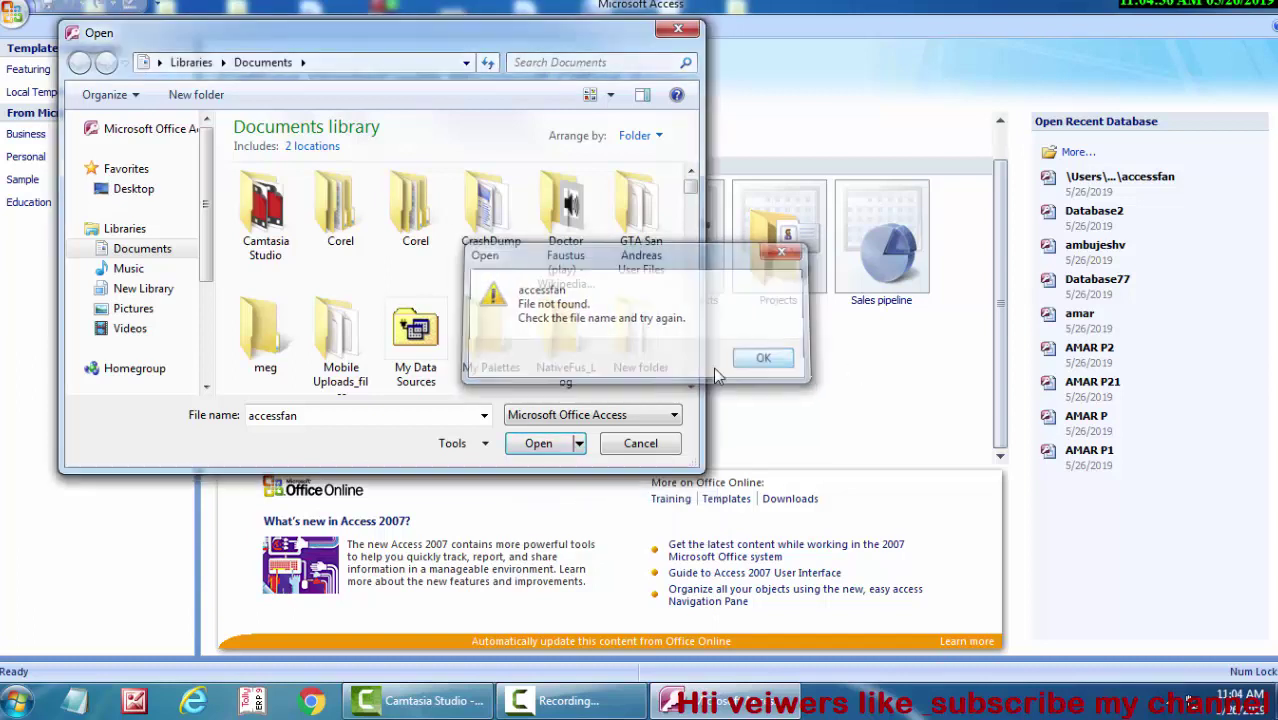
Browse to the Desktop, enter accessfan.accdb, and open it with Open Read-Only
left_click(138, 194)
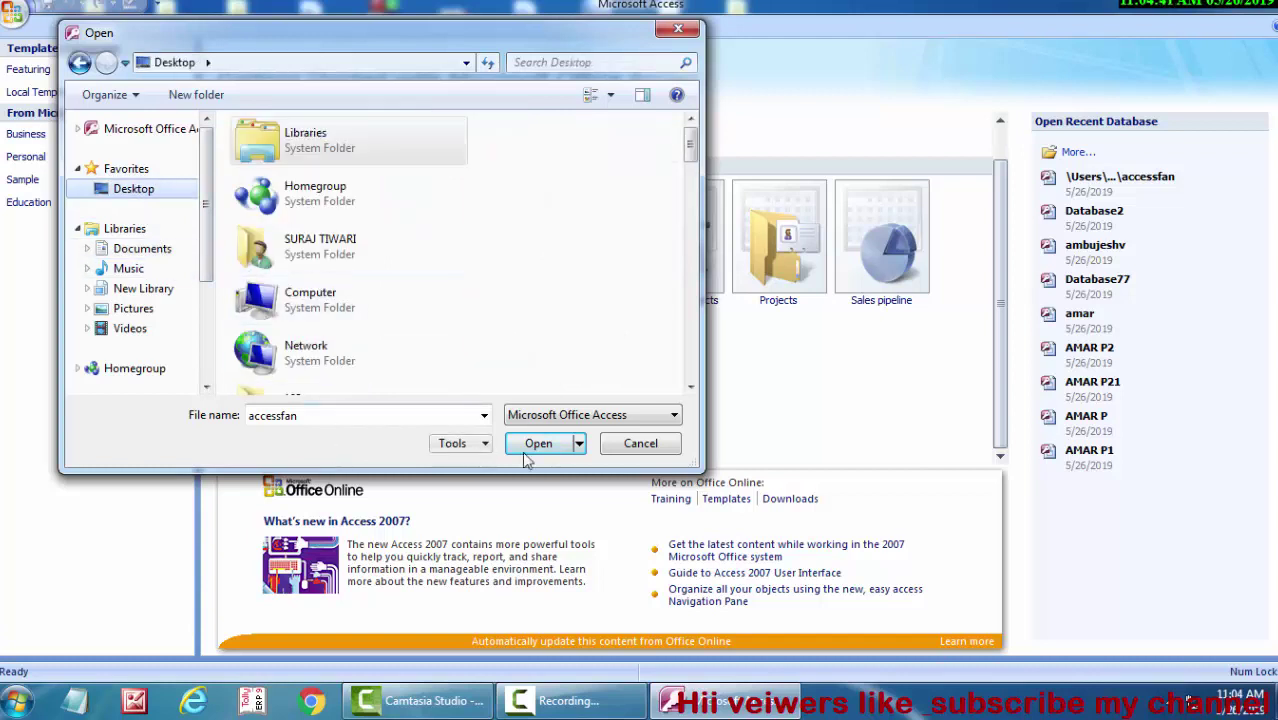
left_click(579, 445)
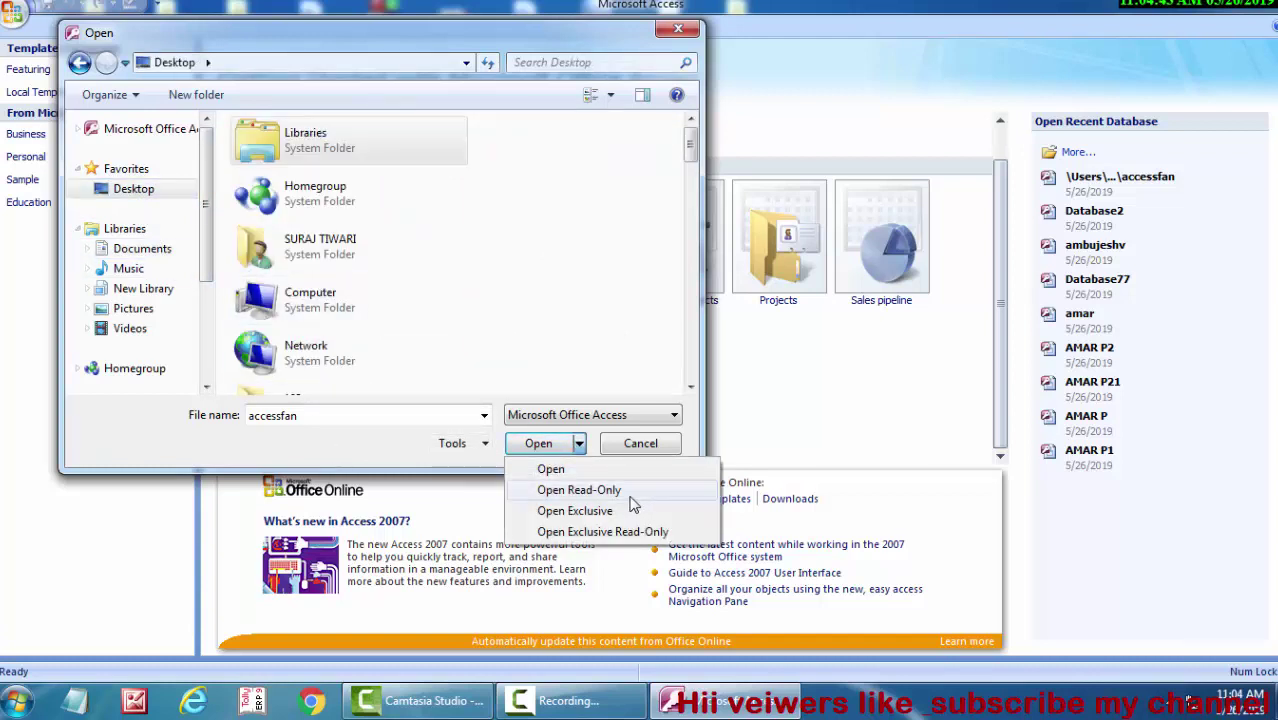
left_click(631, 496)
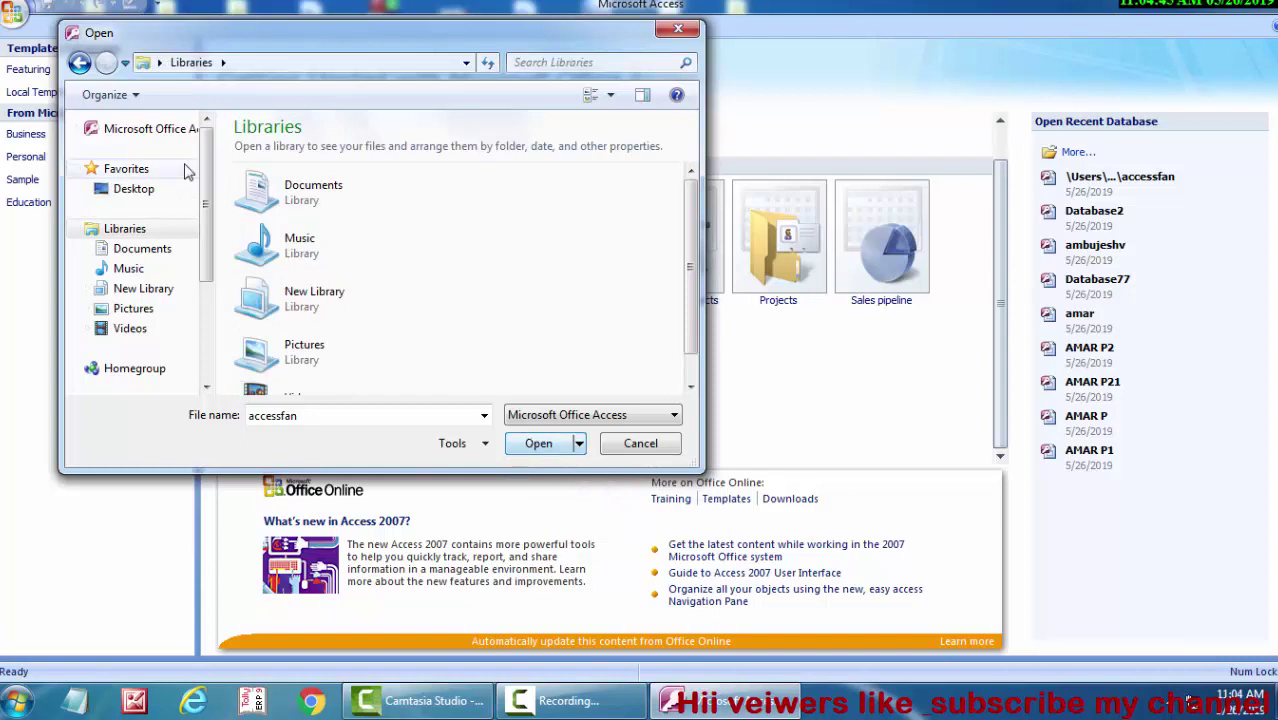
left_click(130, 189)
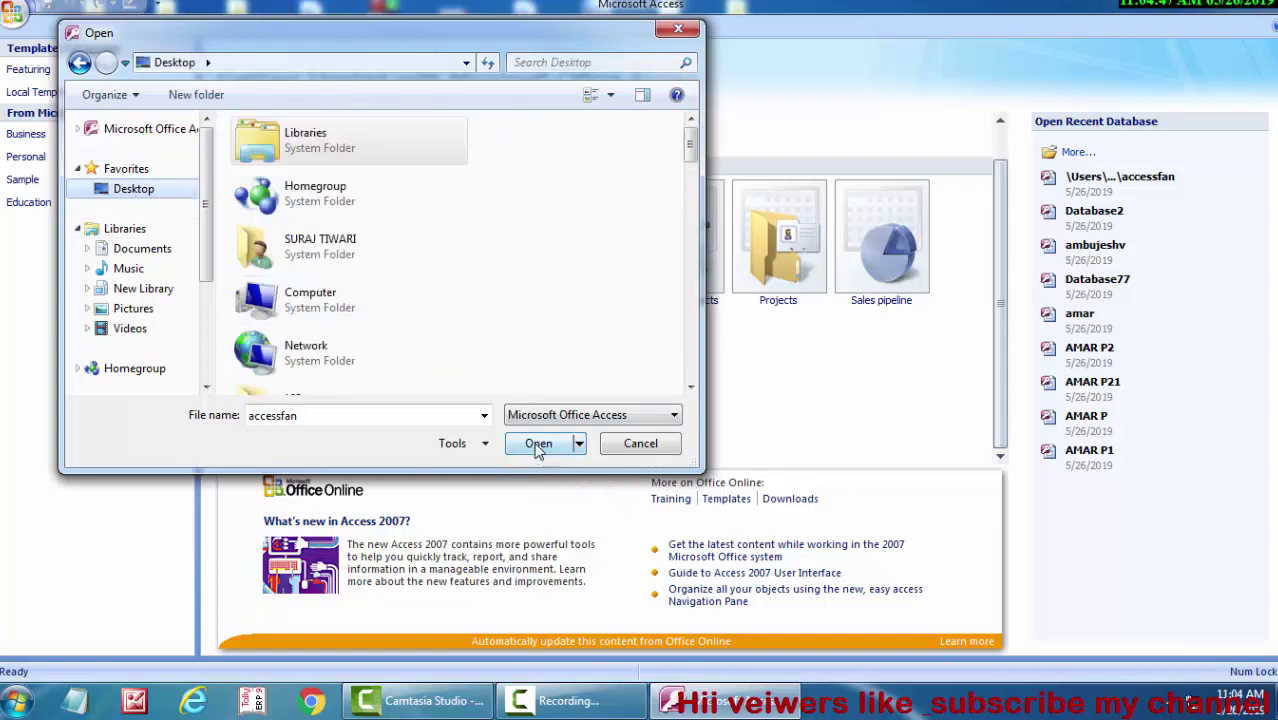
left_click(539, 445)
left_click(133, 189)
left_click(318, 414)
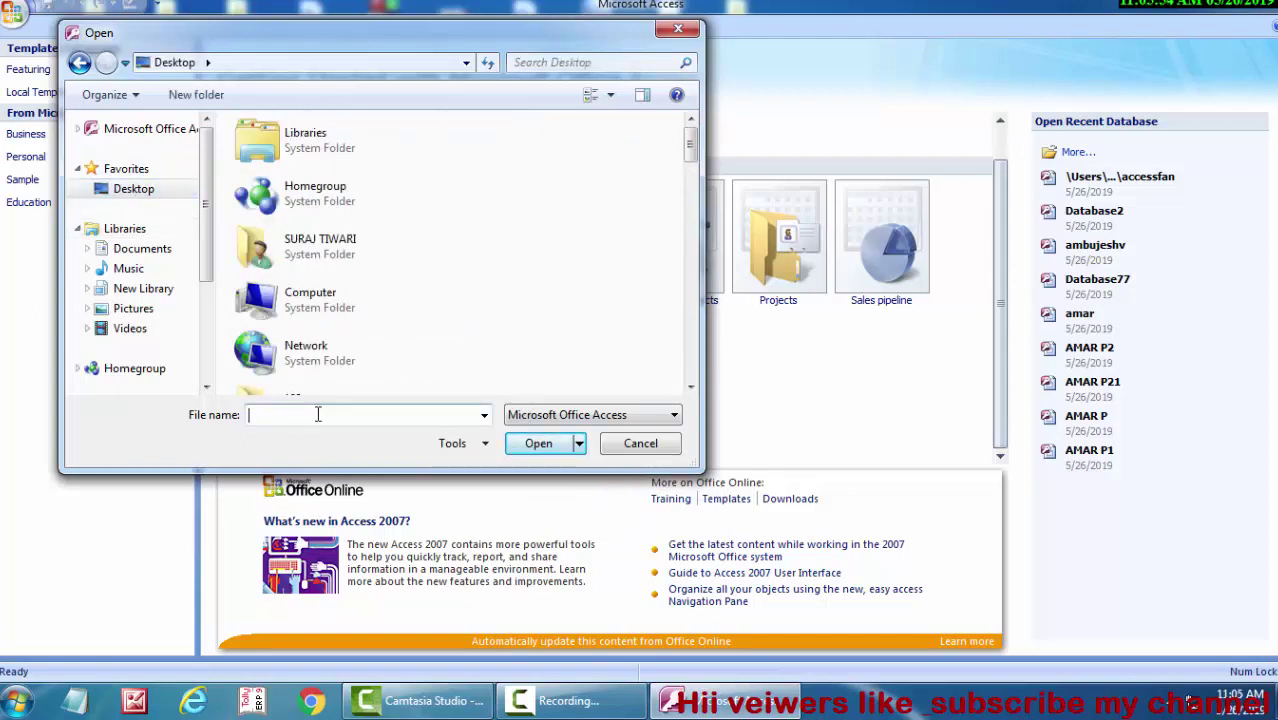
type("acce")
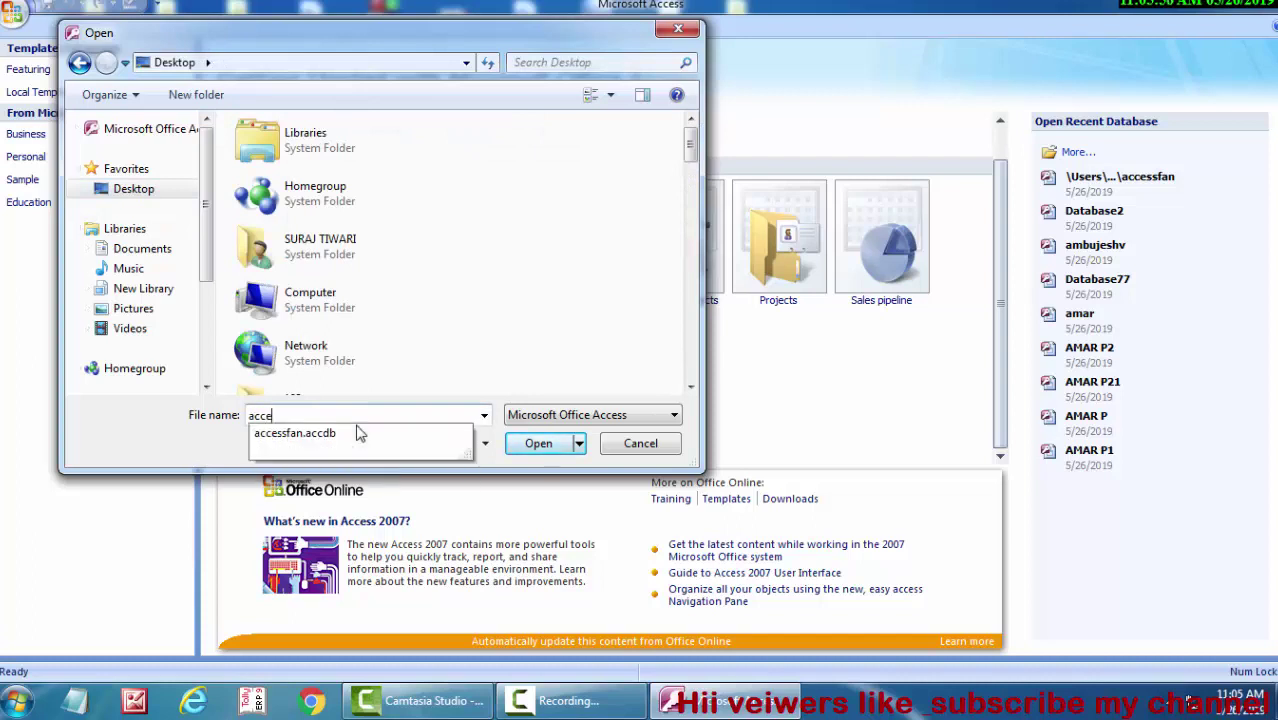
type("ssfab")
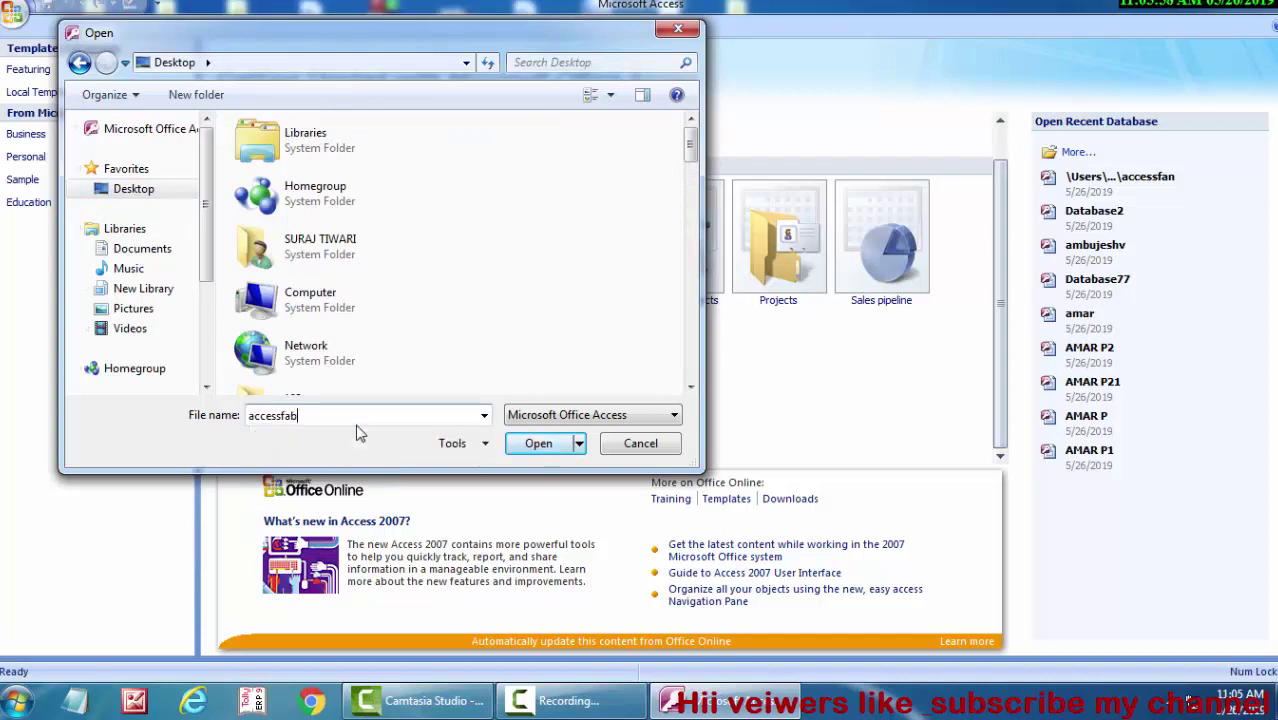
key("BackSpace")
type("n")
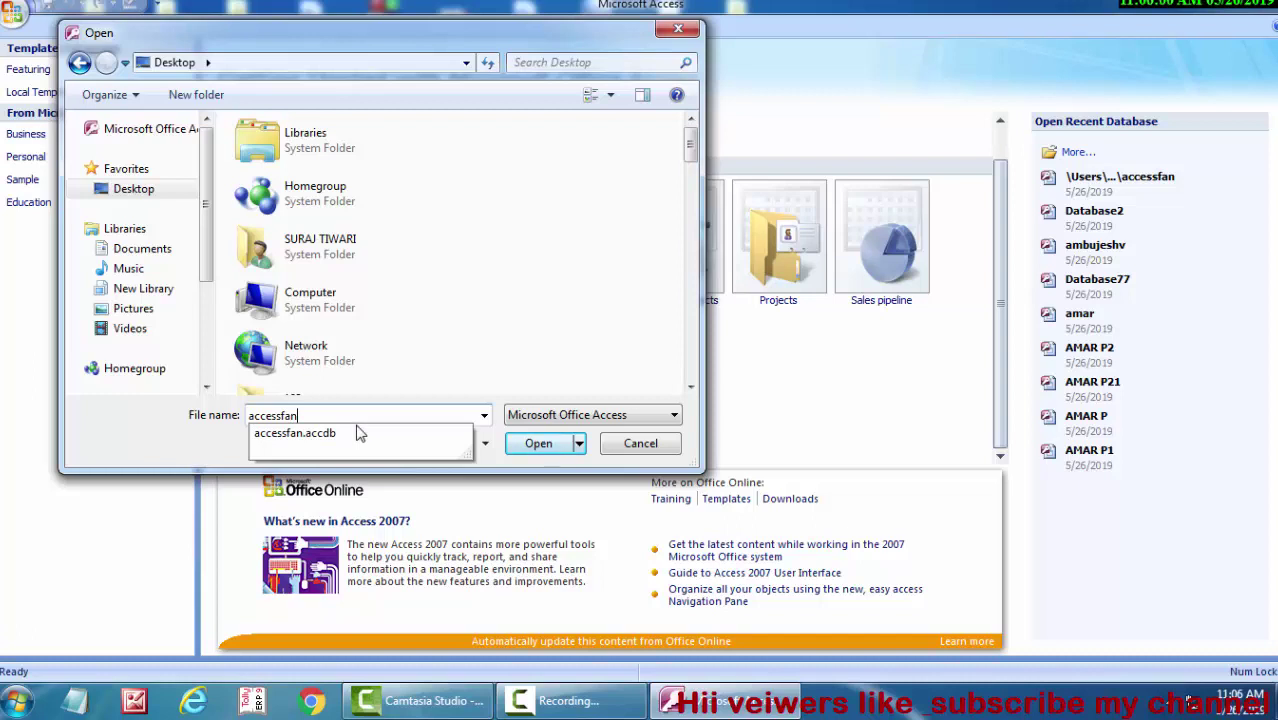
left_click(333, 449)
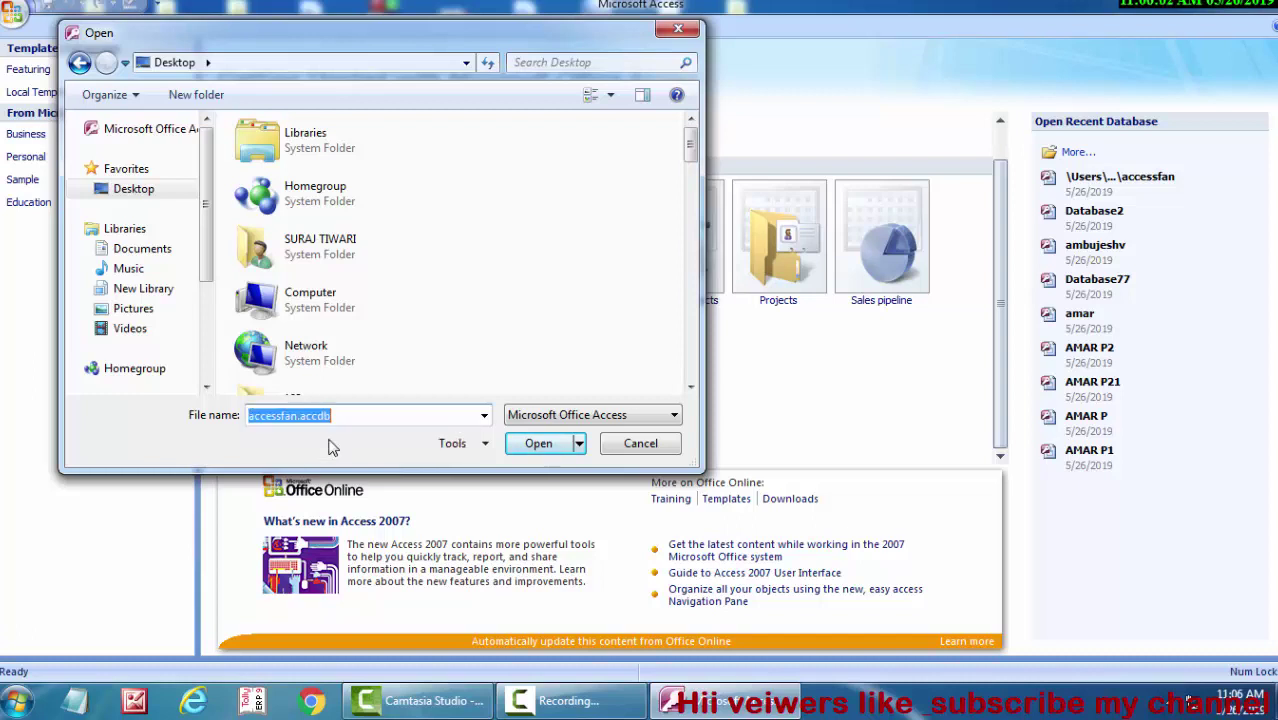
left_click(579, 444)
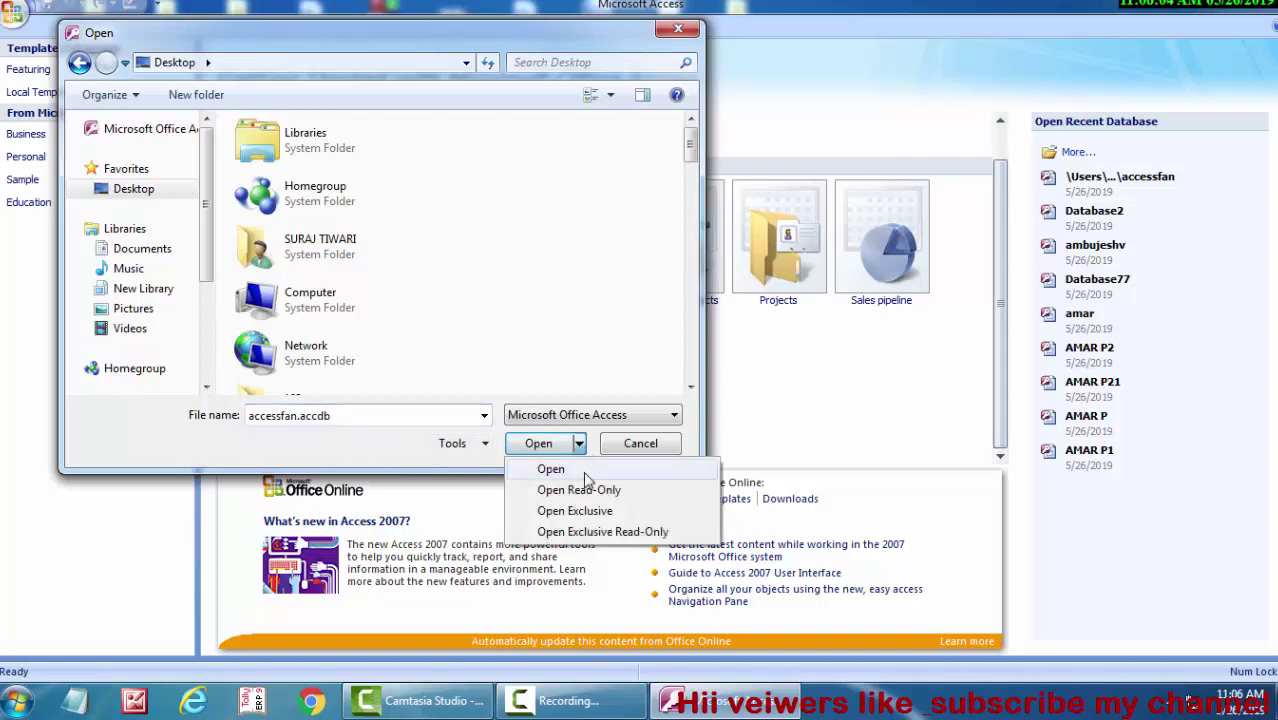
left_click(589, 492)
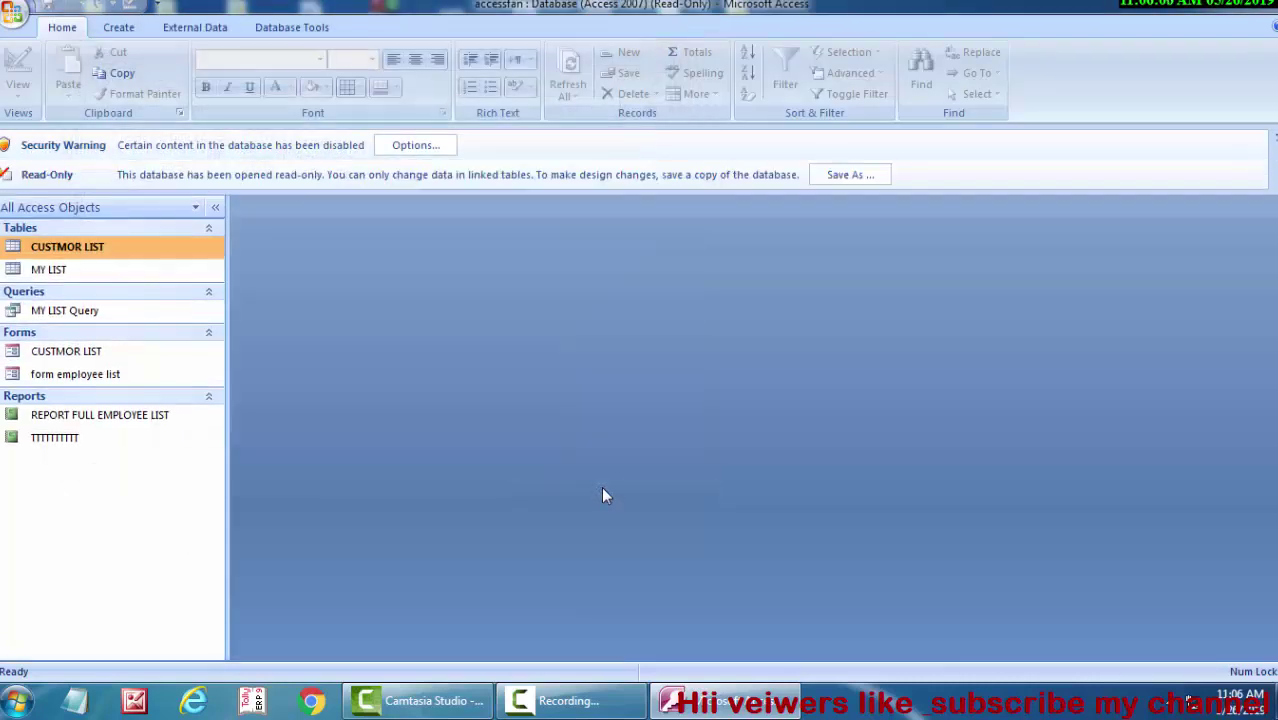
Open the MY LIST table and MY LIST Query, then try editing record 1's cells in MY LIST
double_click(67, 270)
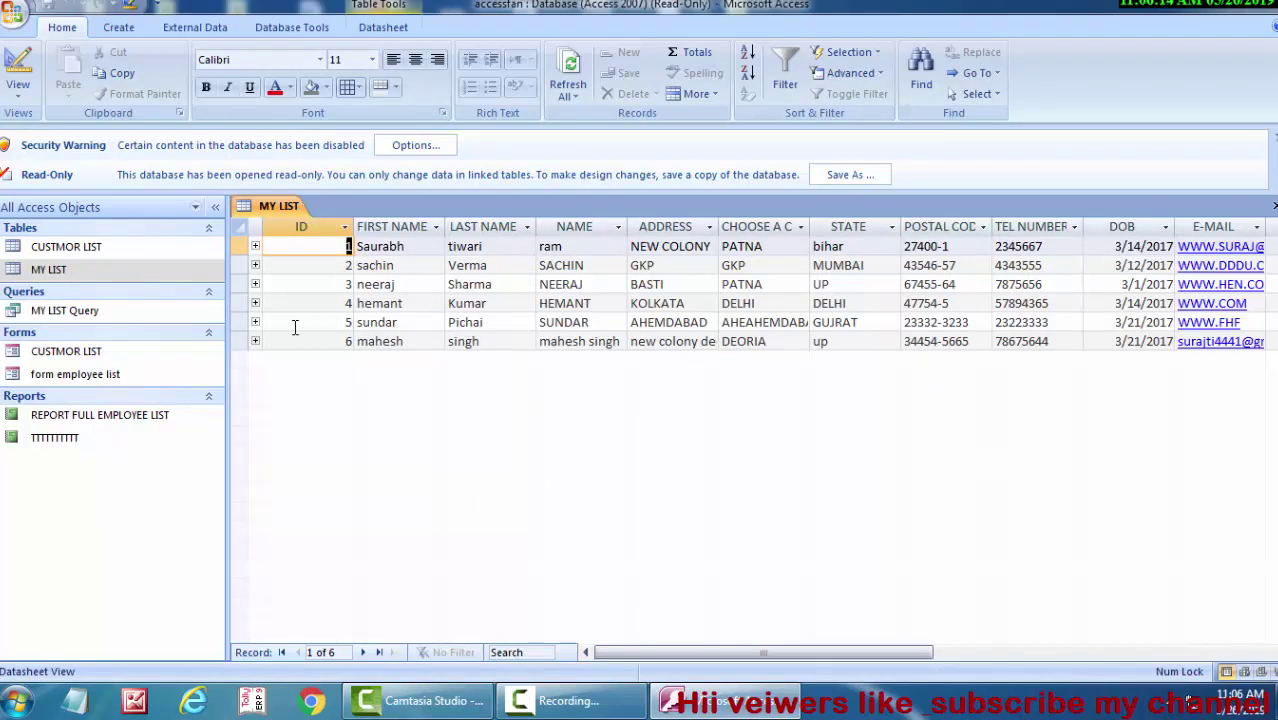
double_click(94, 311)
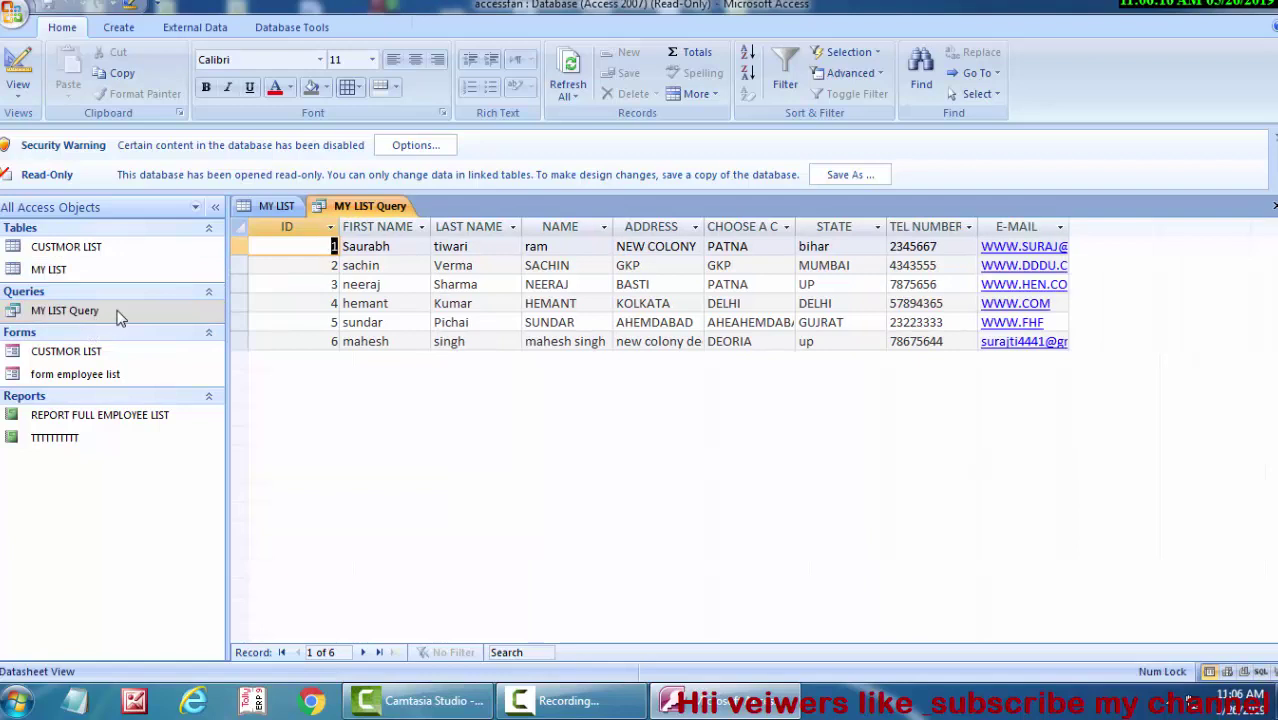
left_click(84, 269)
double_click(84, 269)
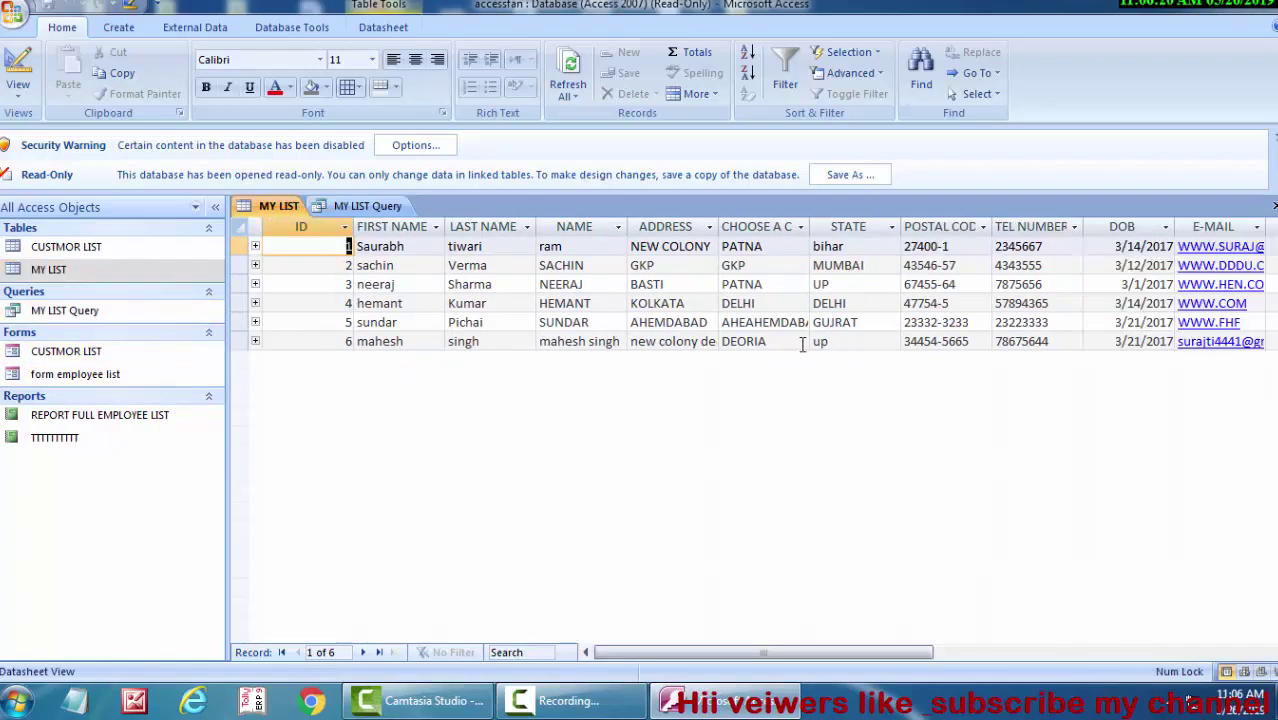
left_click(785, 248)
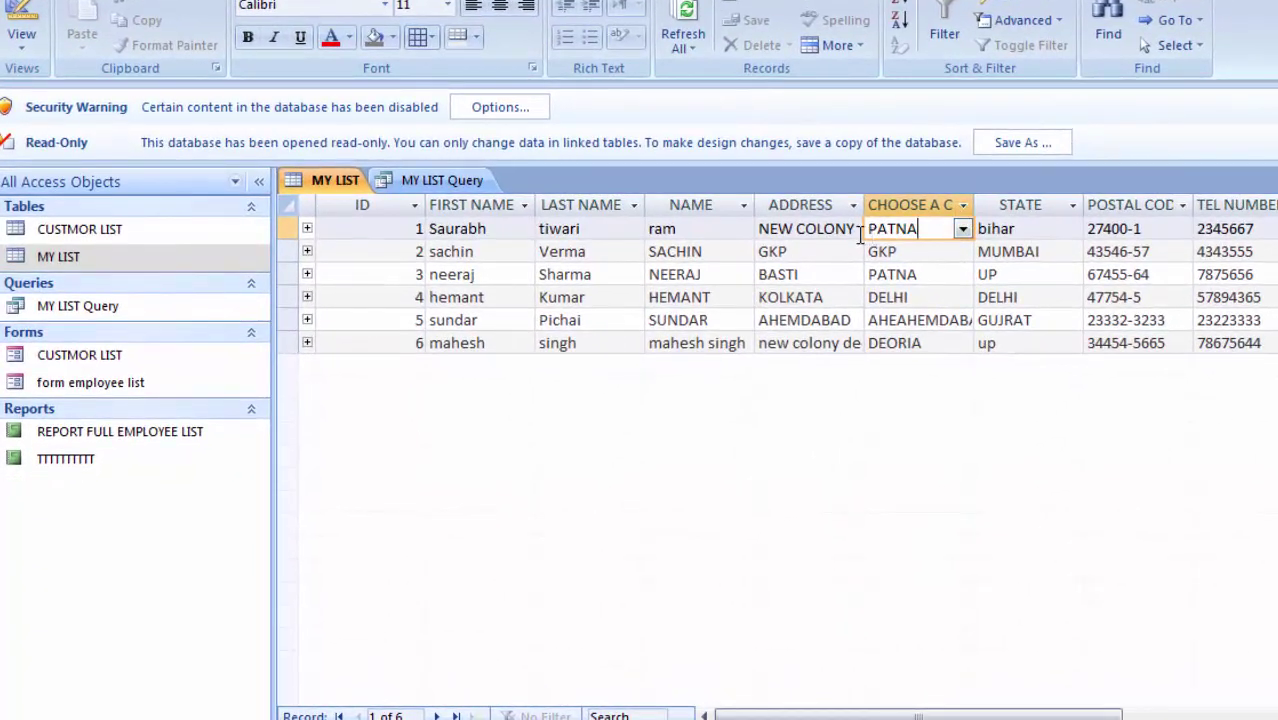
left_click(856, 229)
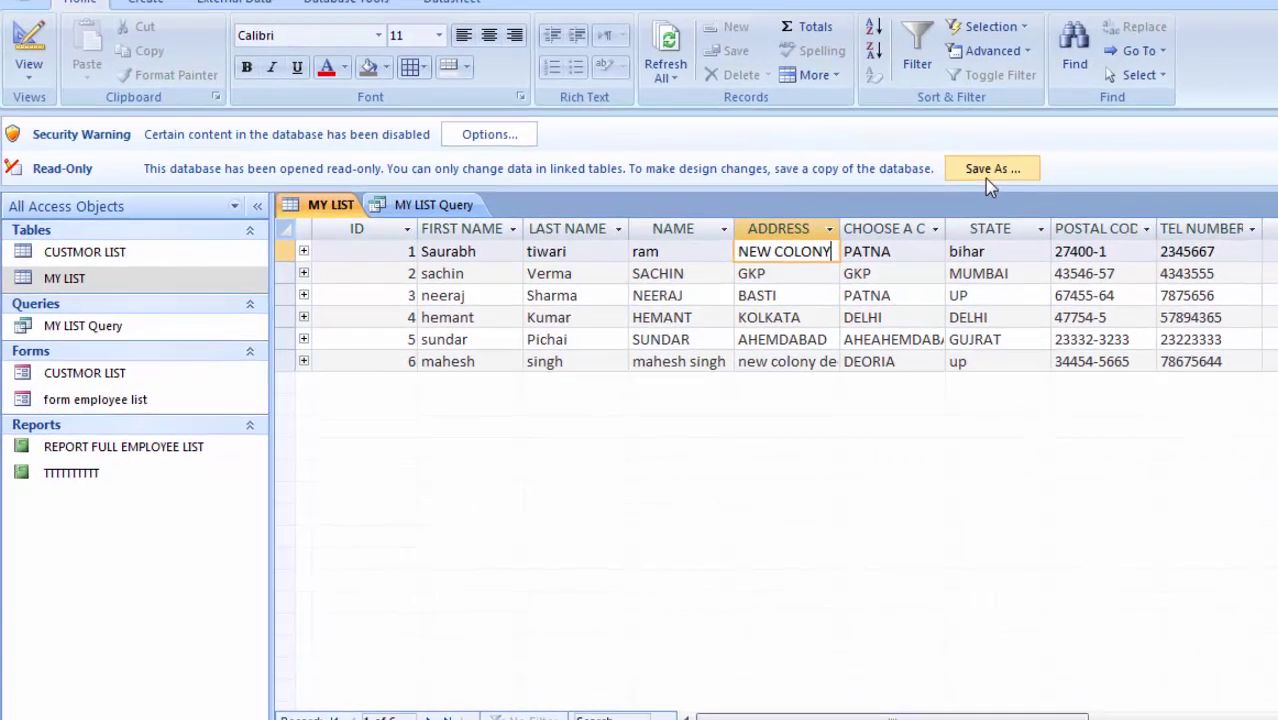
Save the read-only database as the editable copy accessfan1, then exit to the desktop
left_click(1020, 148)
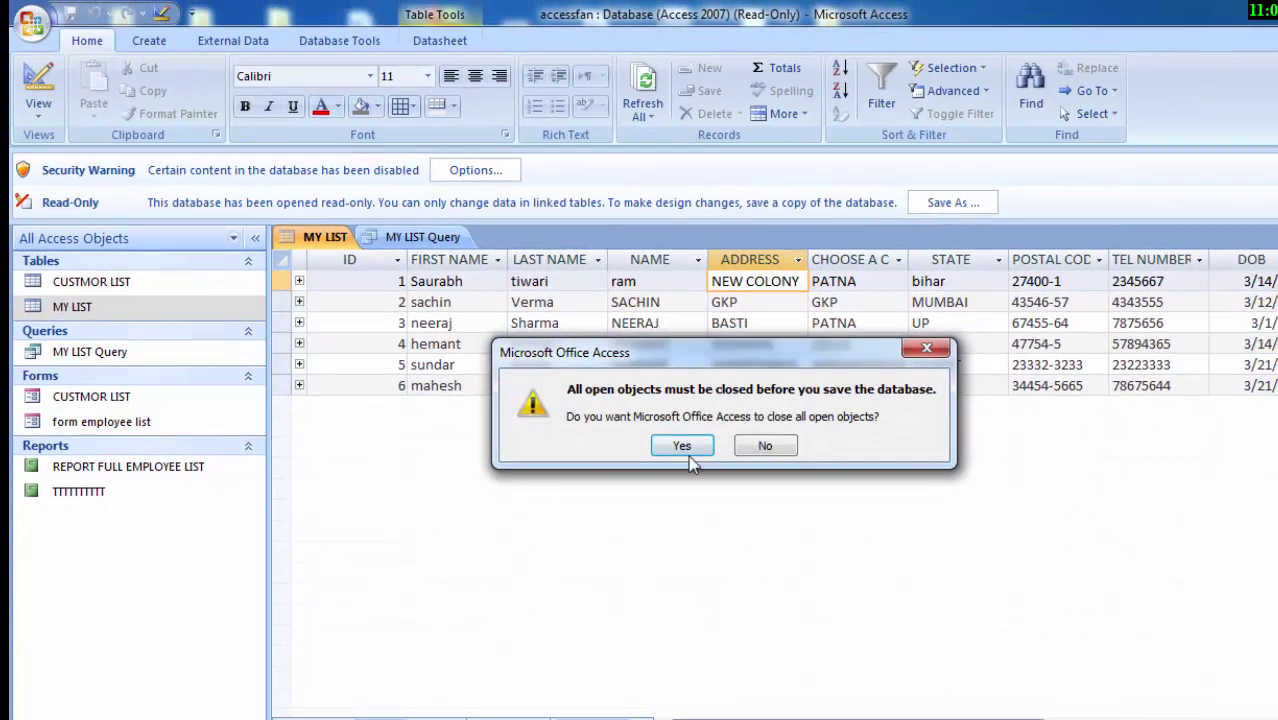
left_click(686, 452)
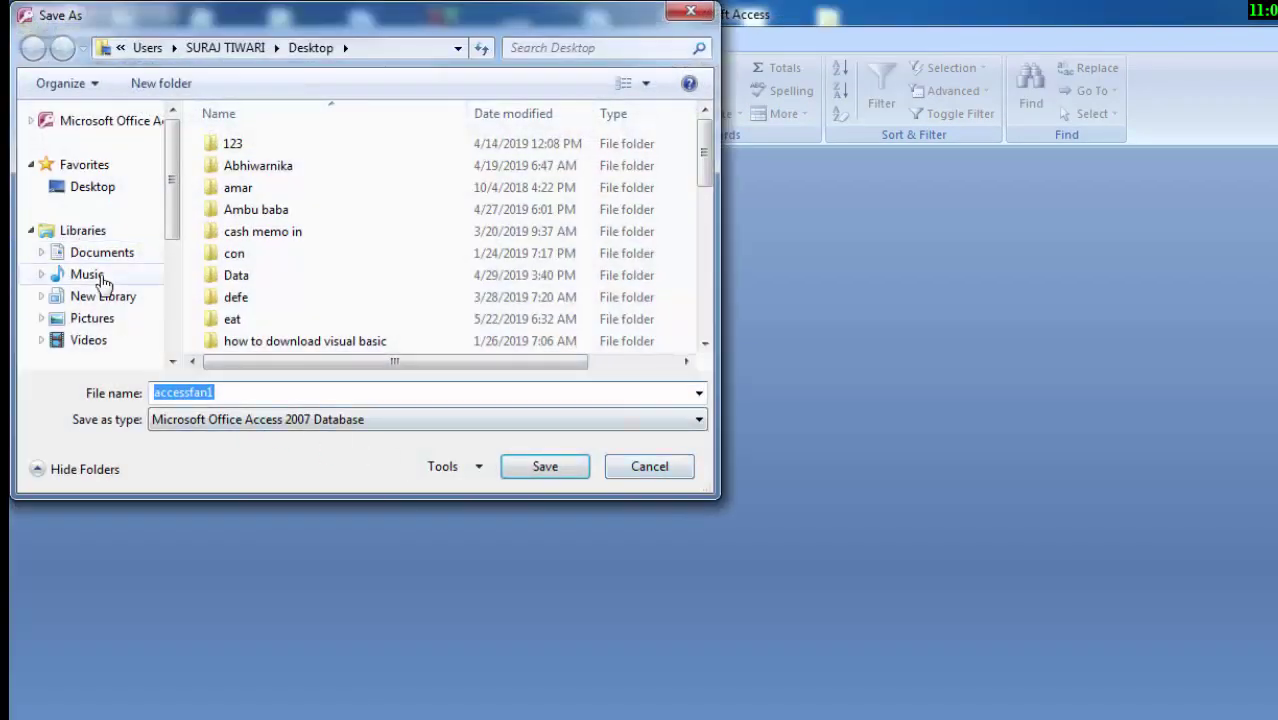
left_click(256, 394)
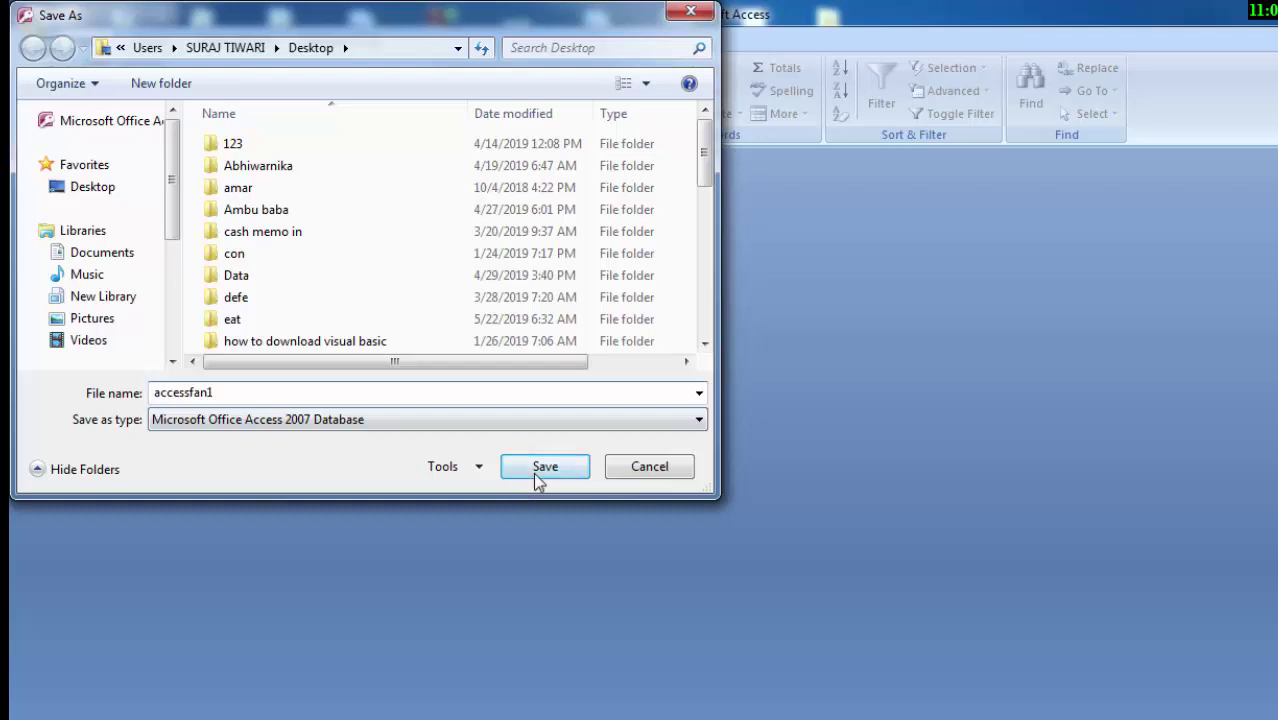
left_click(536, 478)
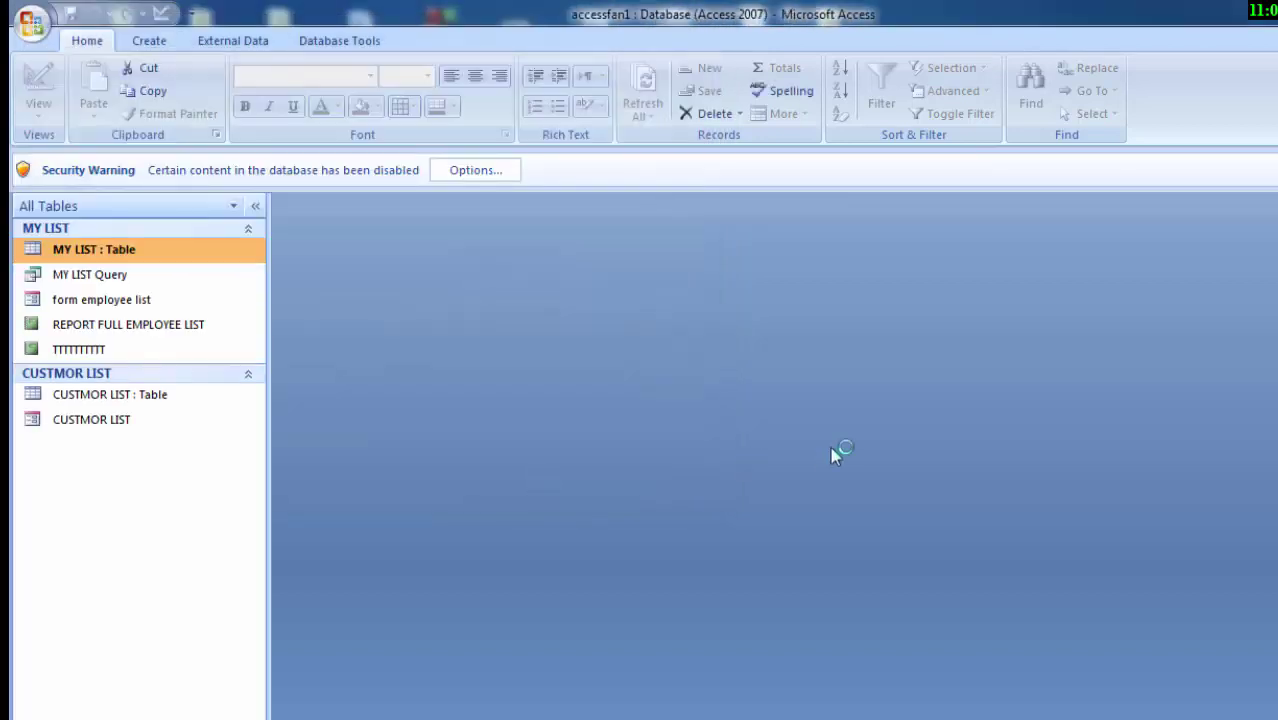
key("super+d")
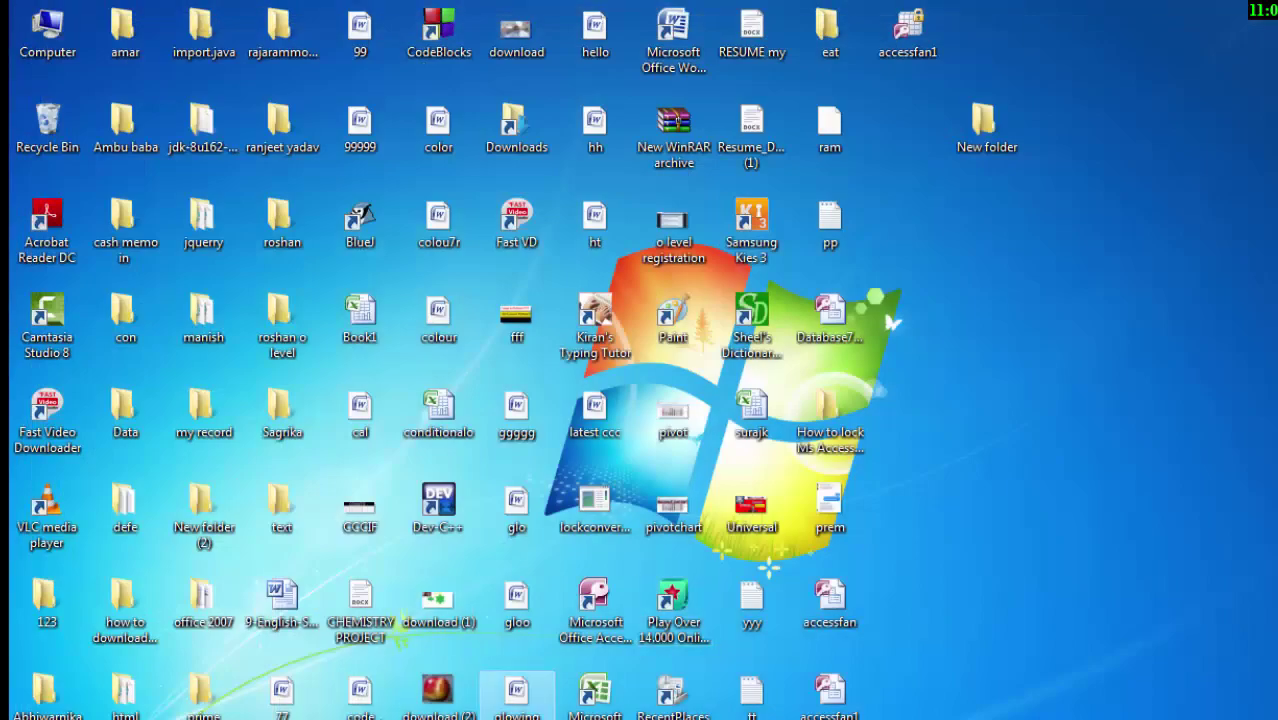
Relaunch Access, open accessfan1, change record 1's last name to tiwari, and close Access
double_click(595, 600)
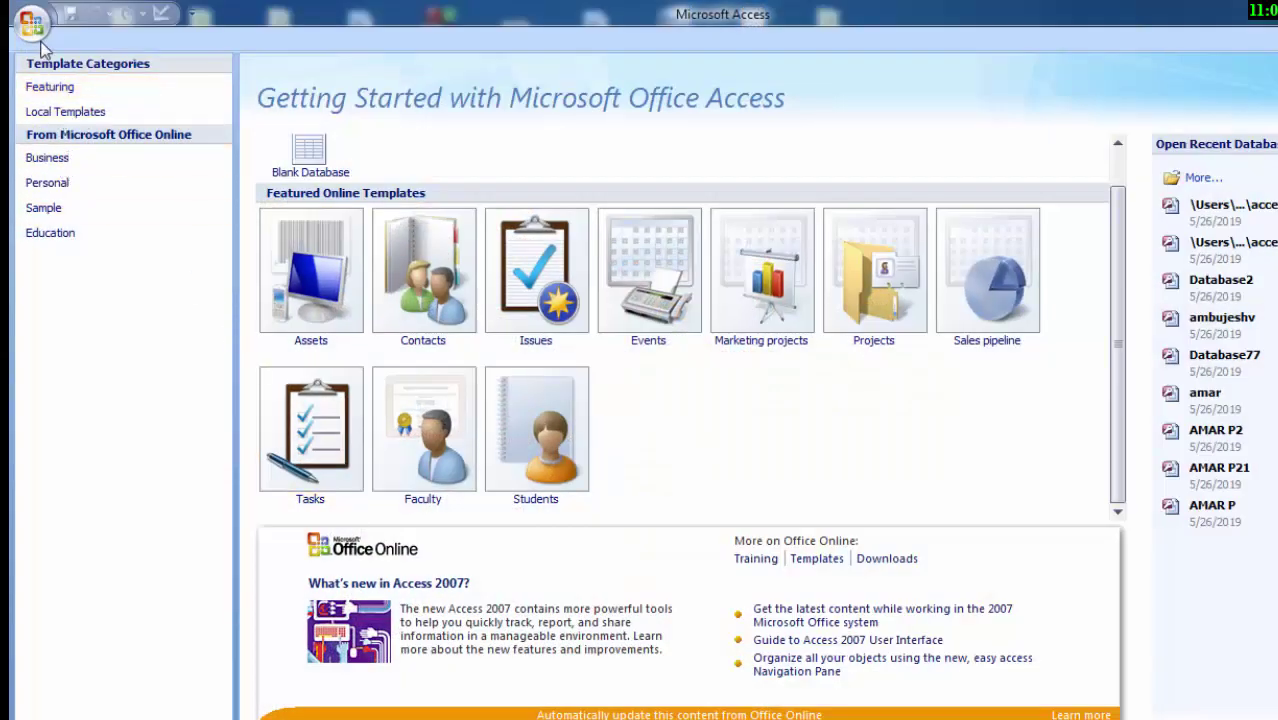
left_click(30, 20)
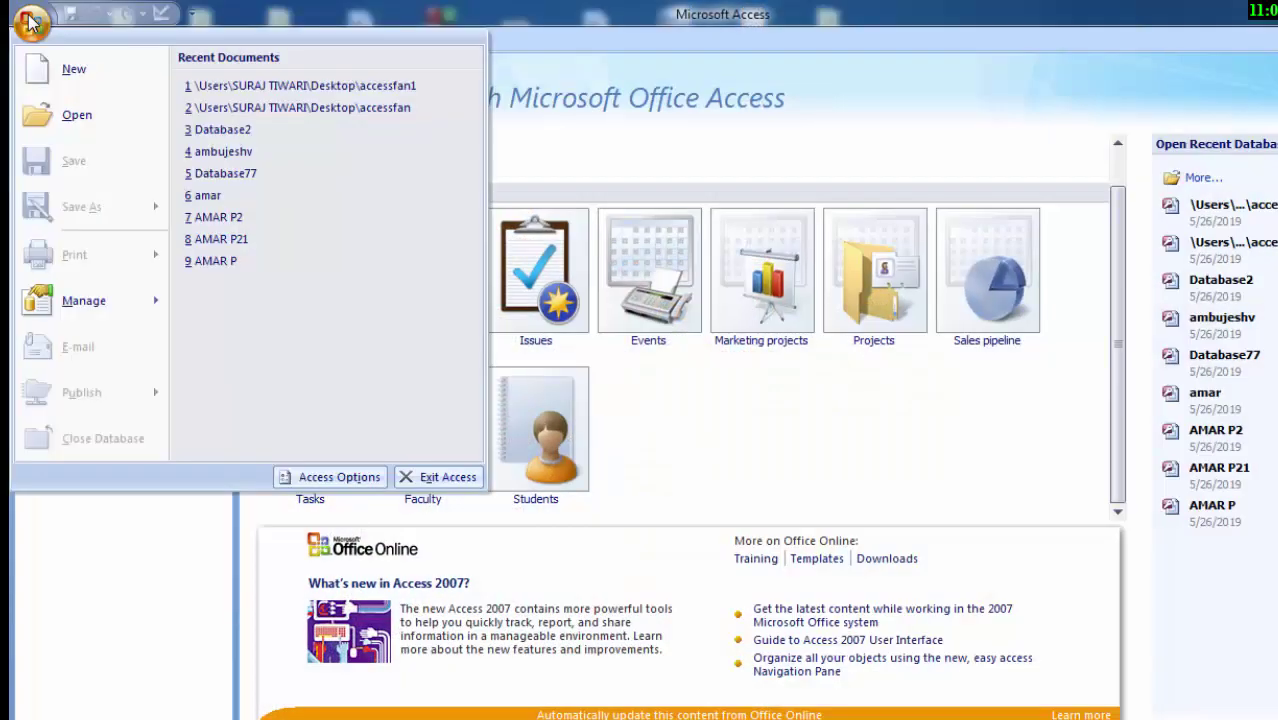
left_click(74, 120)
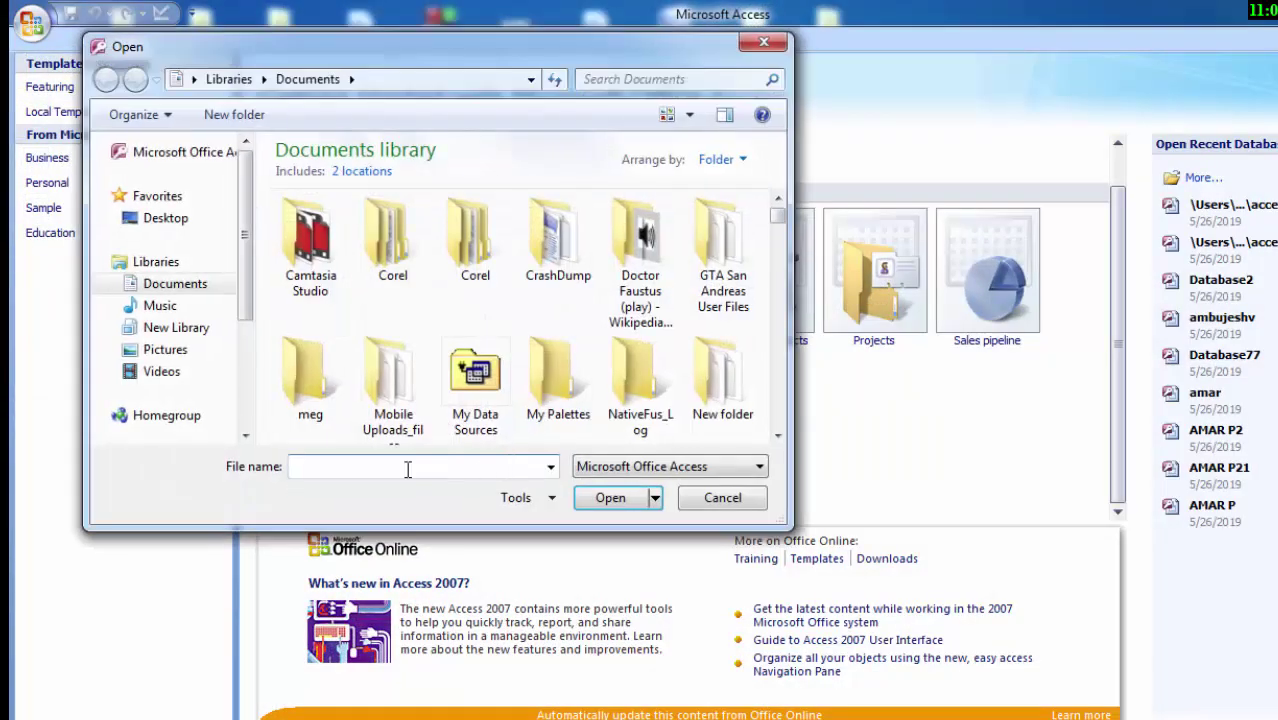
type("accessfan1")
key("Return")
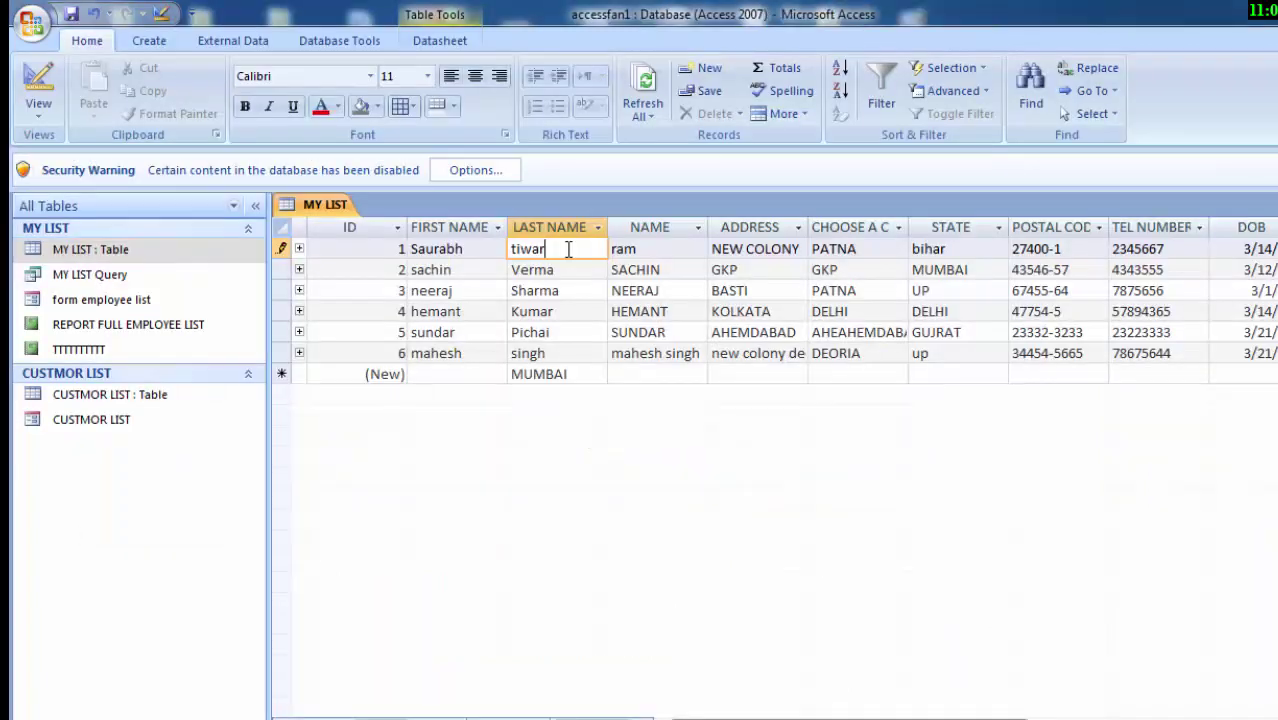
key("BackSpace")
key("BackSpace")
key("super+d")
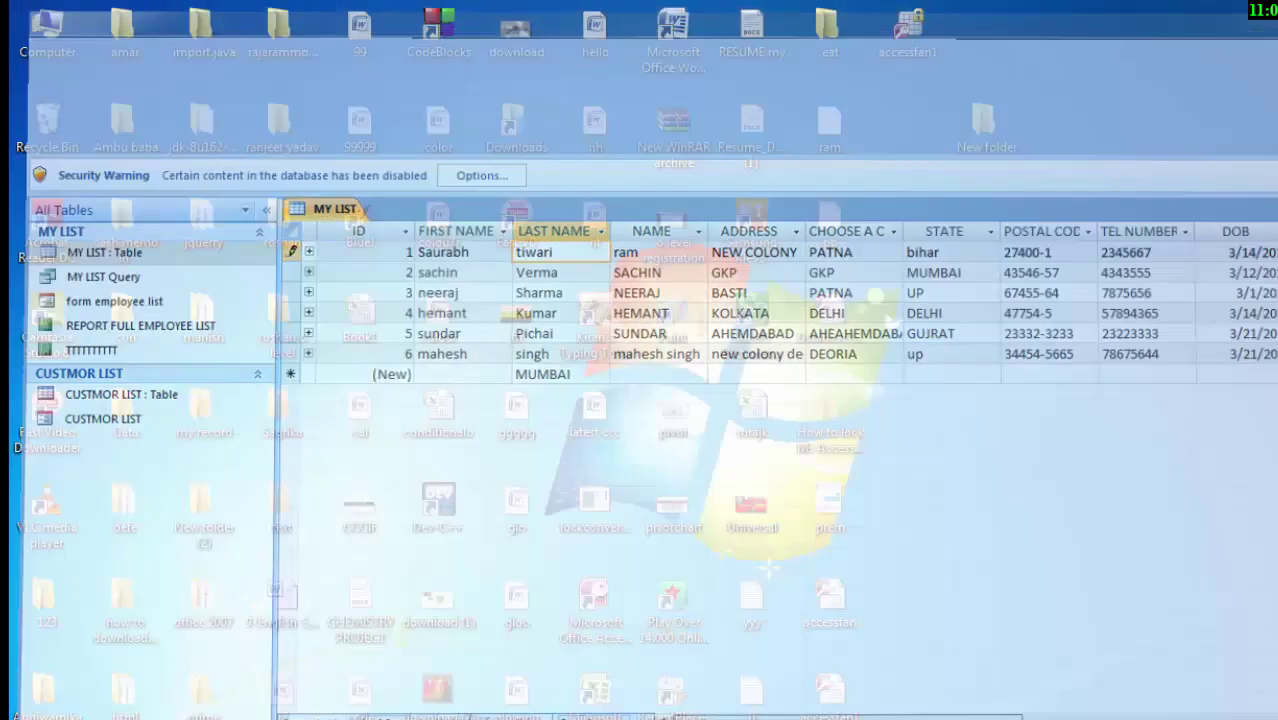
Relaunch Access and try the Open dialog, then dismiss it and close Access
double_click(610, 592)
left_click(27, 20)
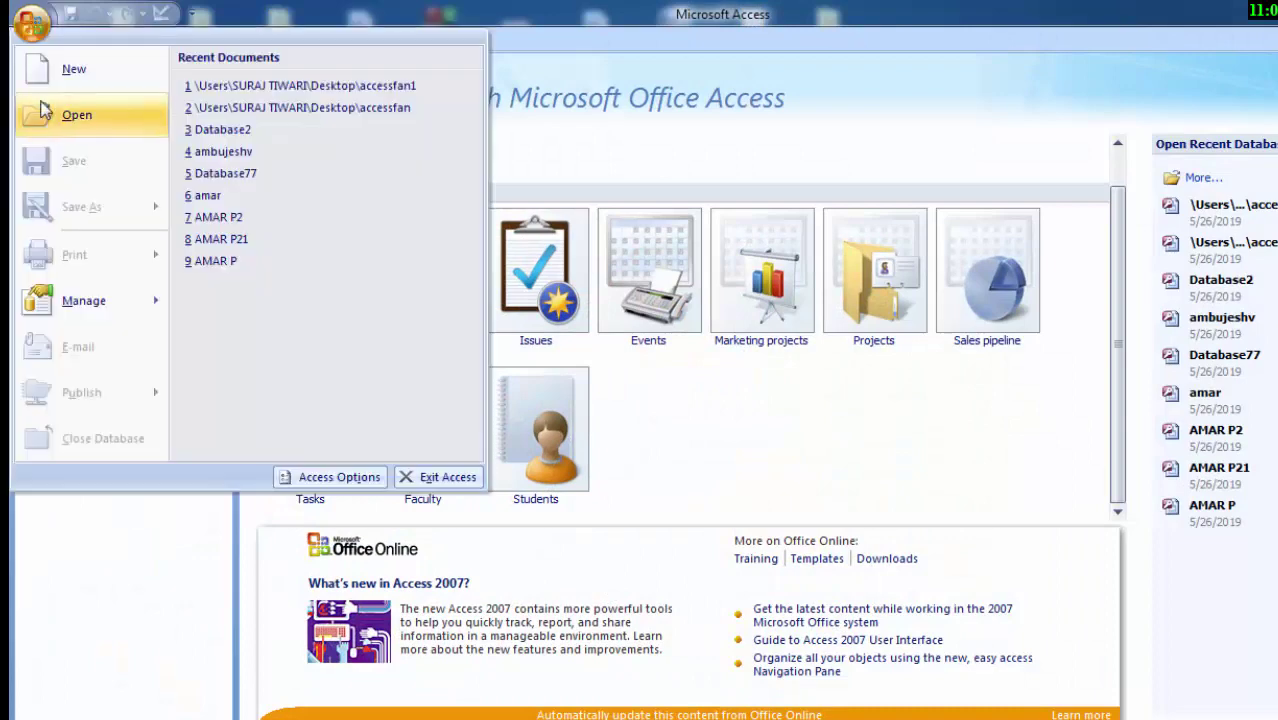
left_click(72, 122)
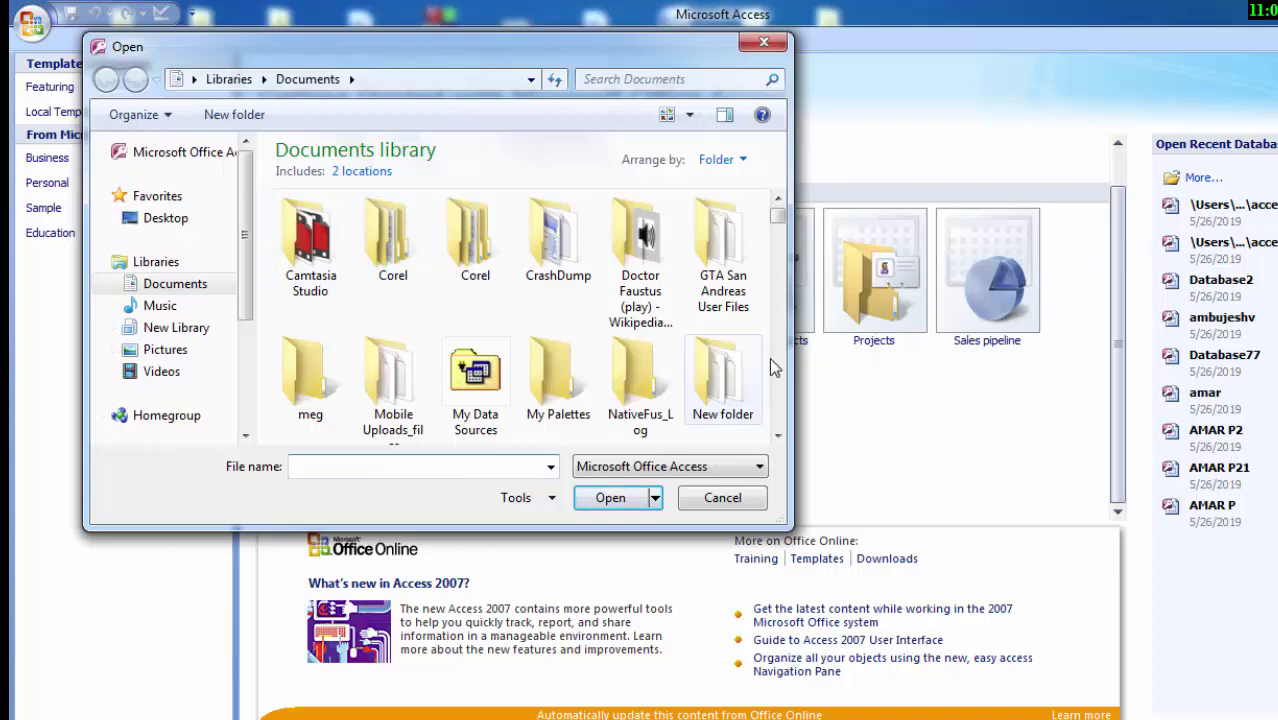
left_click_drag(777, 214, 785, 259)
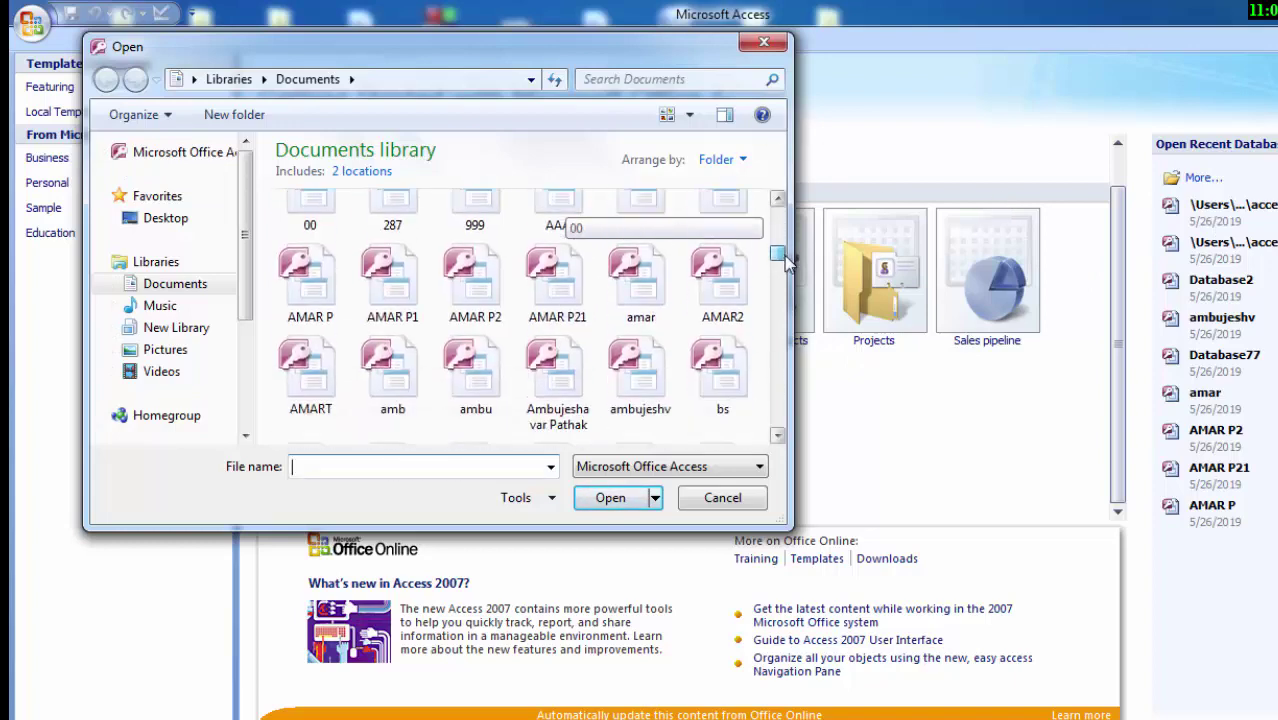
left_click_drag(785, 259, 812, 425)
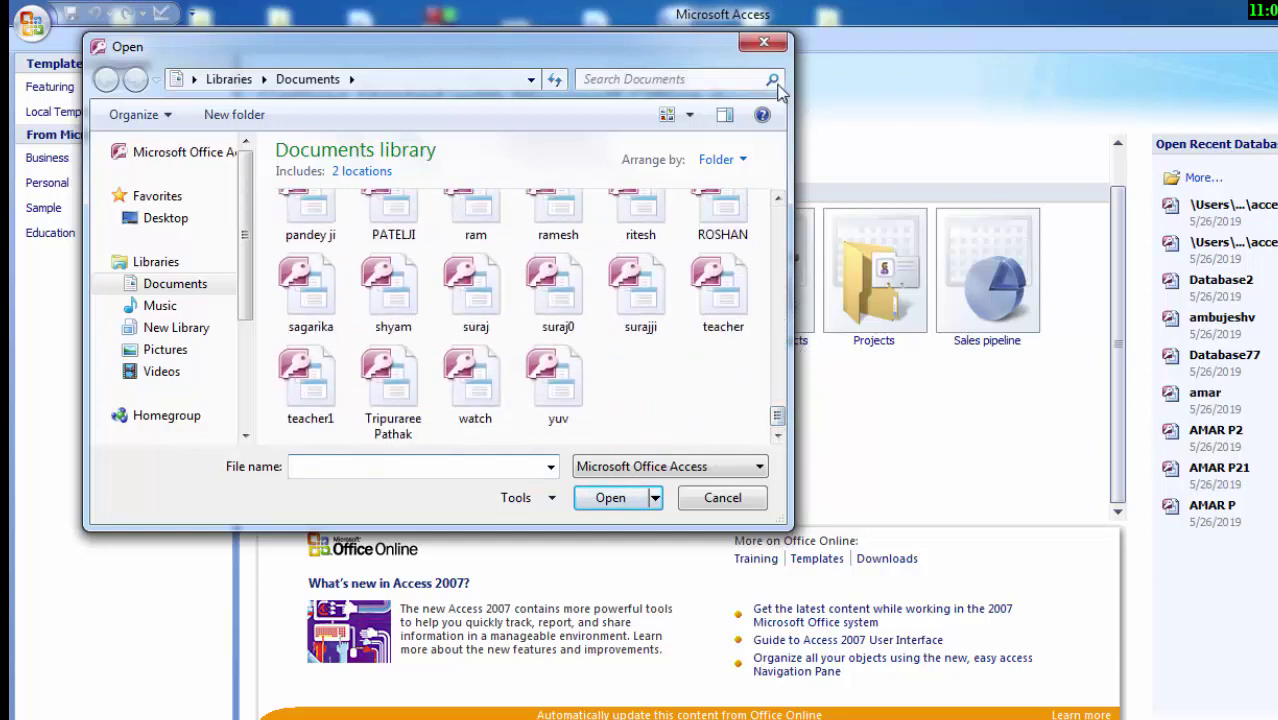
left_click(764, 42)
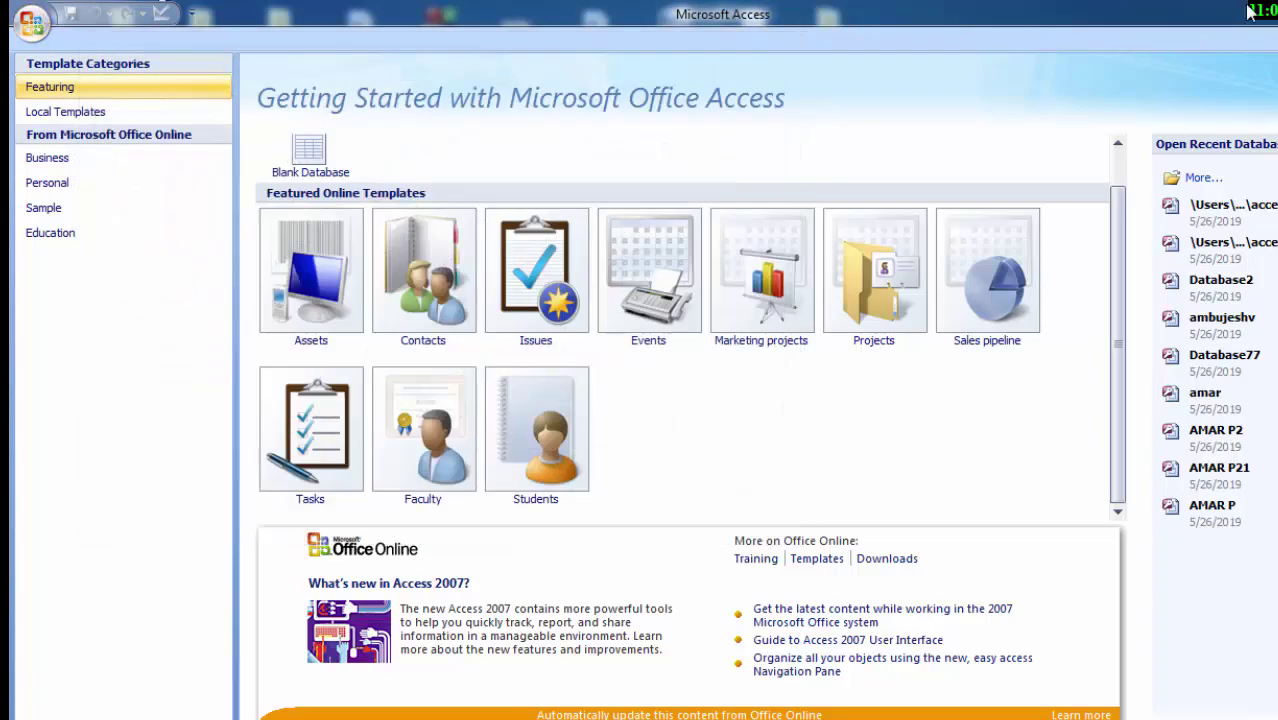
left_click(1262, 12)
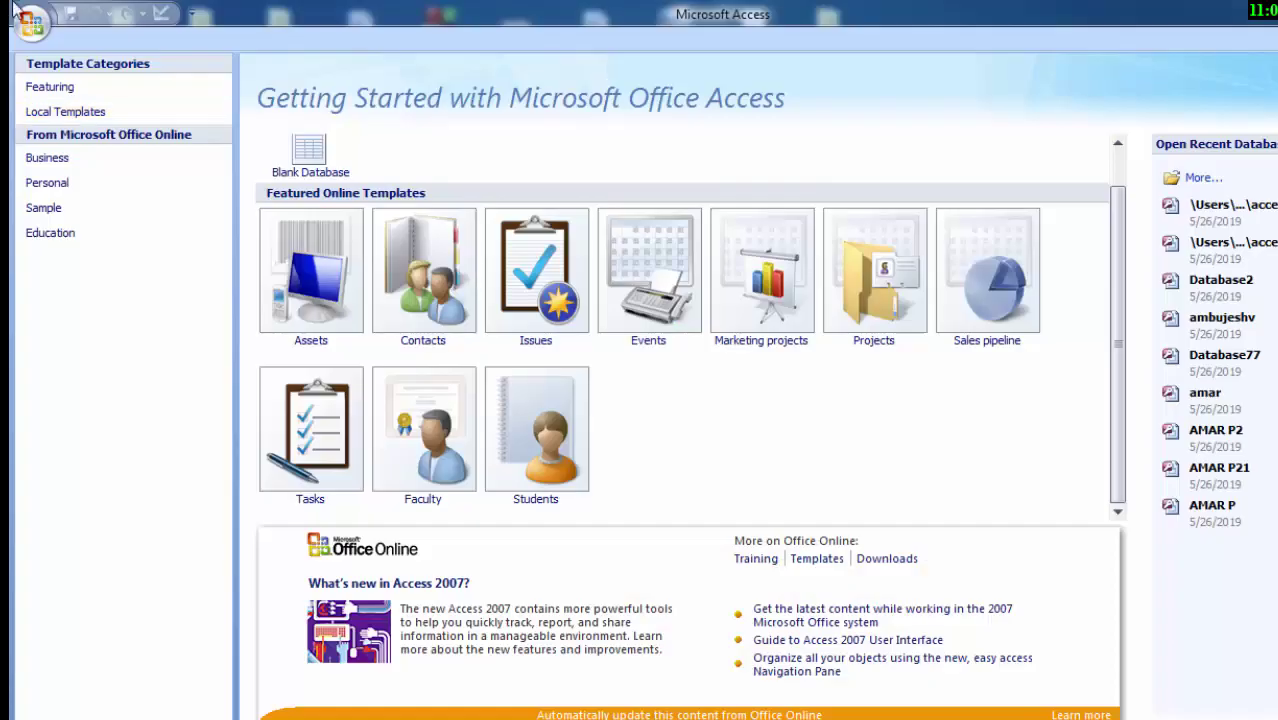
Open accessfan1 from the recent databases list
left_click(30, 20)
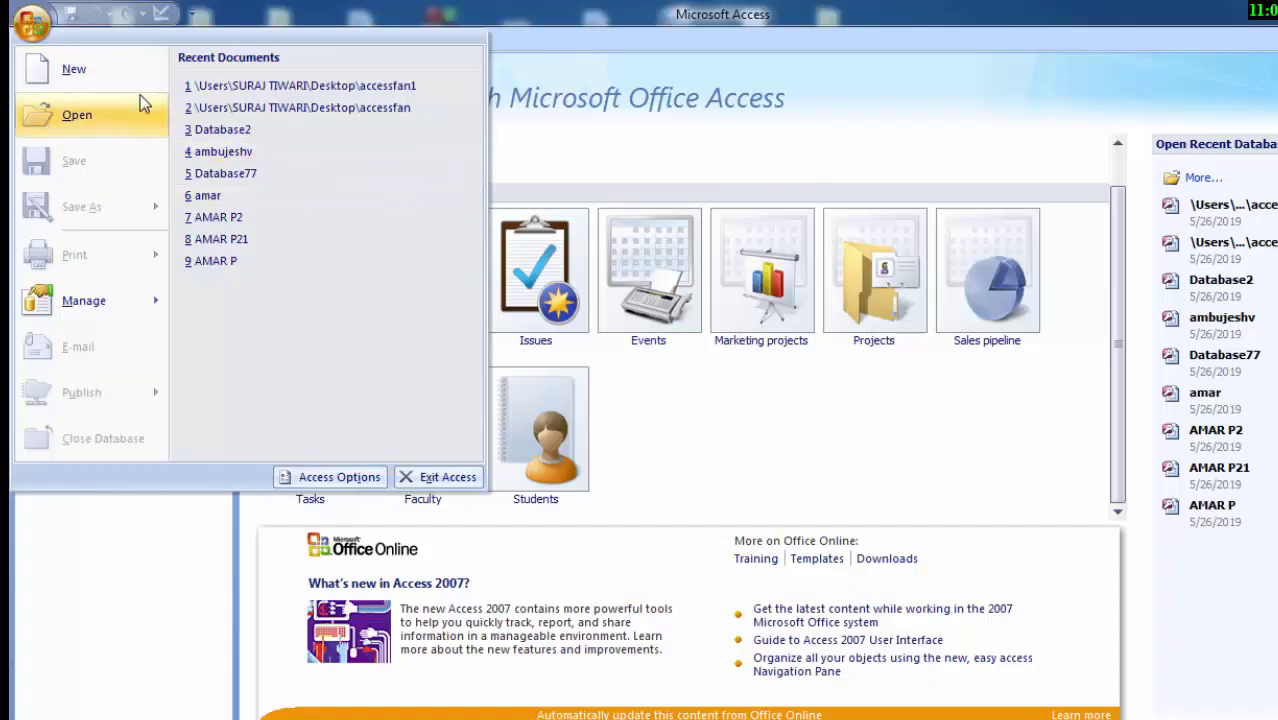
left_click(104, 117)
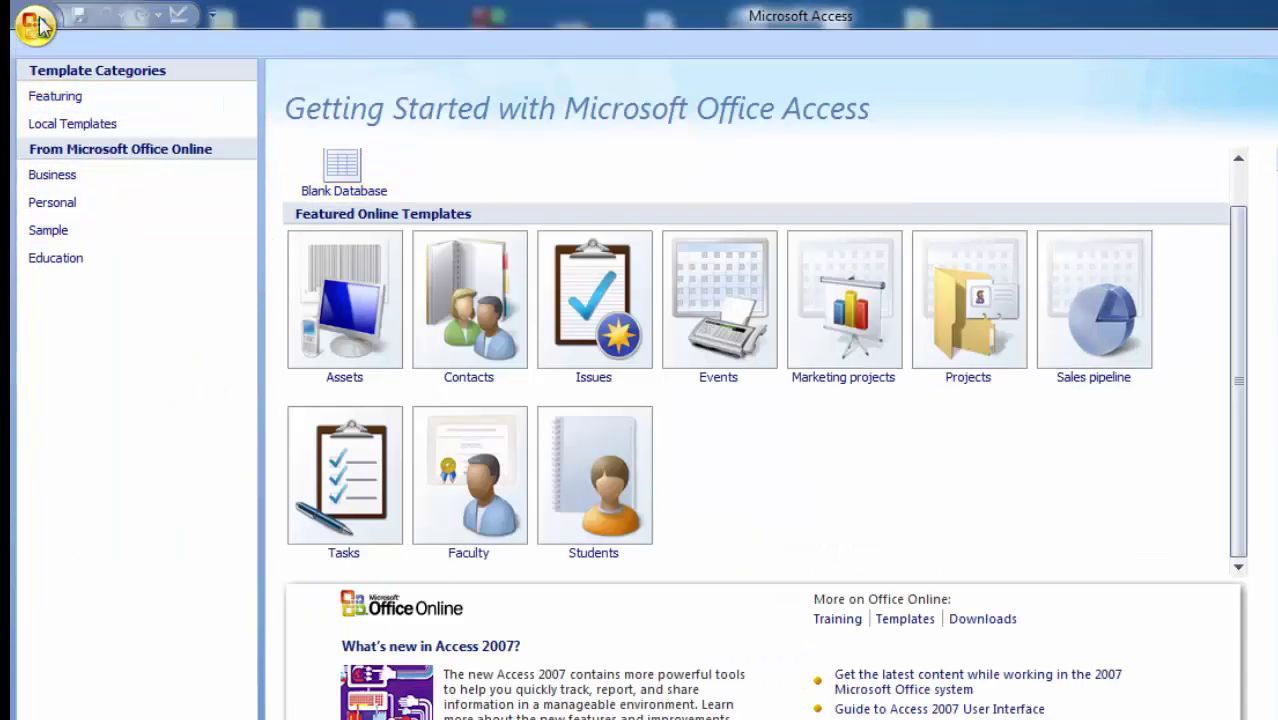
left_click(30, 20)
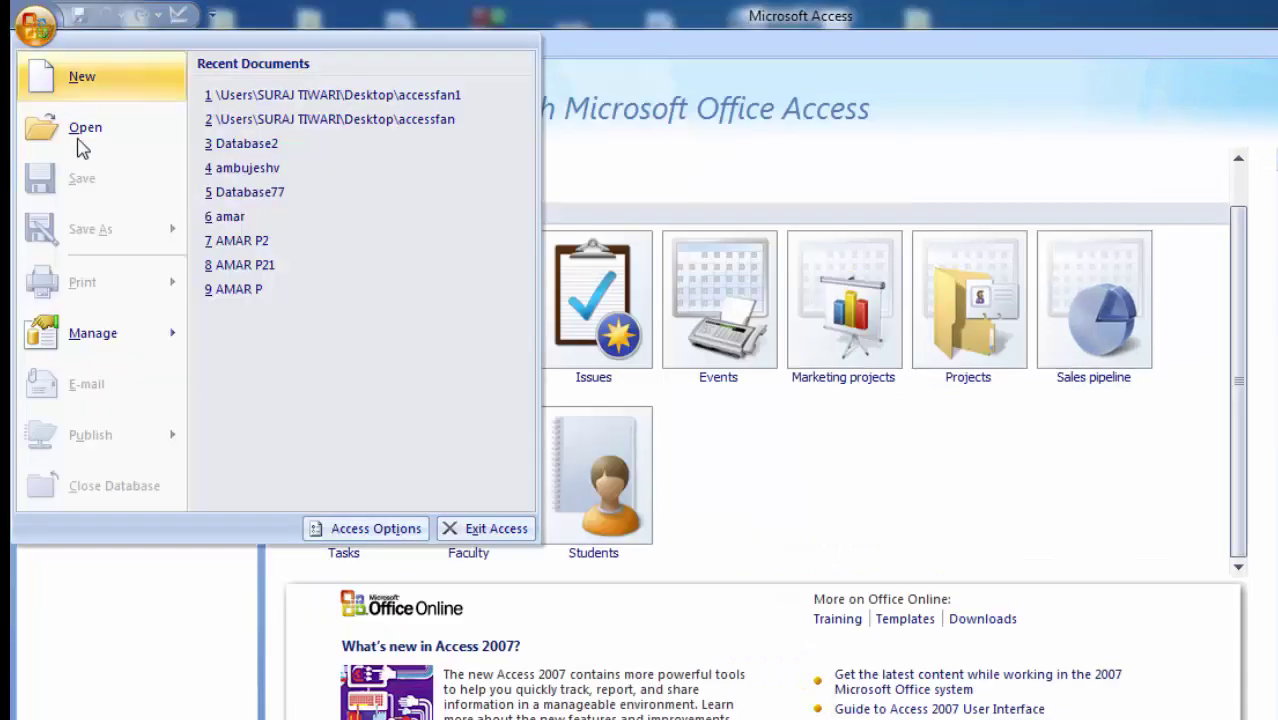
left_click(100, 135)
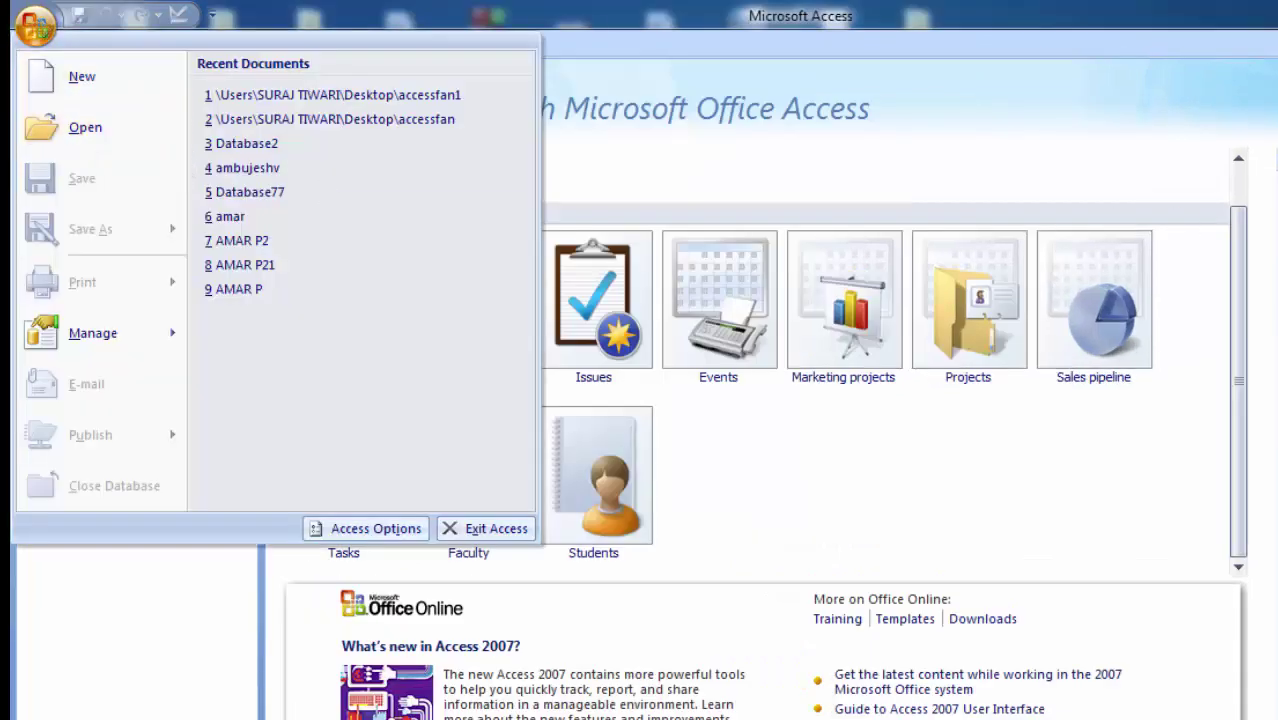
key("1")
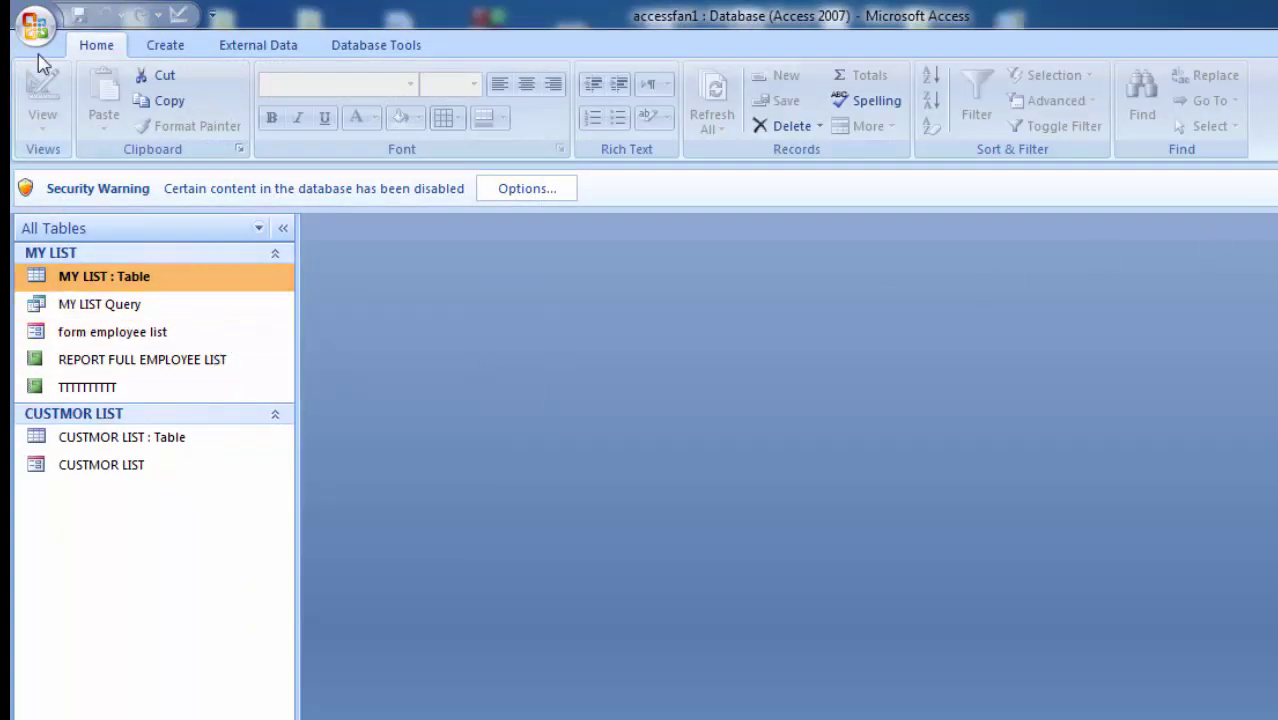
Open MY LIST and retype the ending of the first name Saurabh
double_click(93, 287)
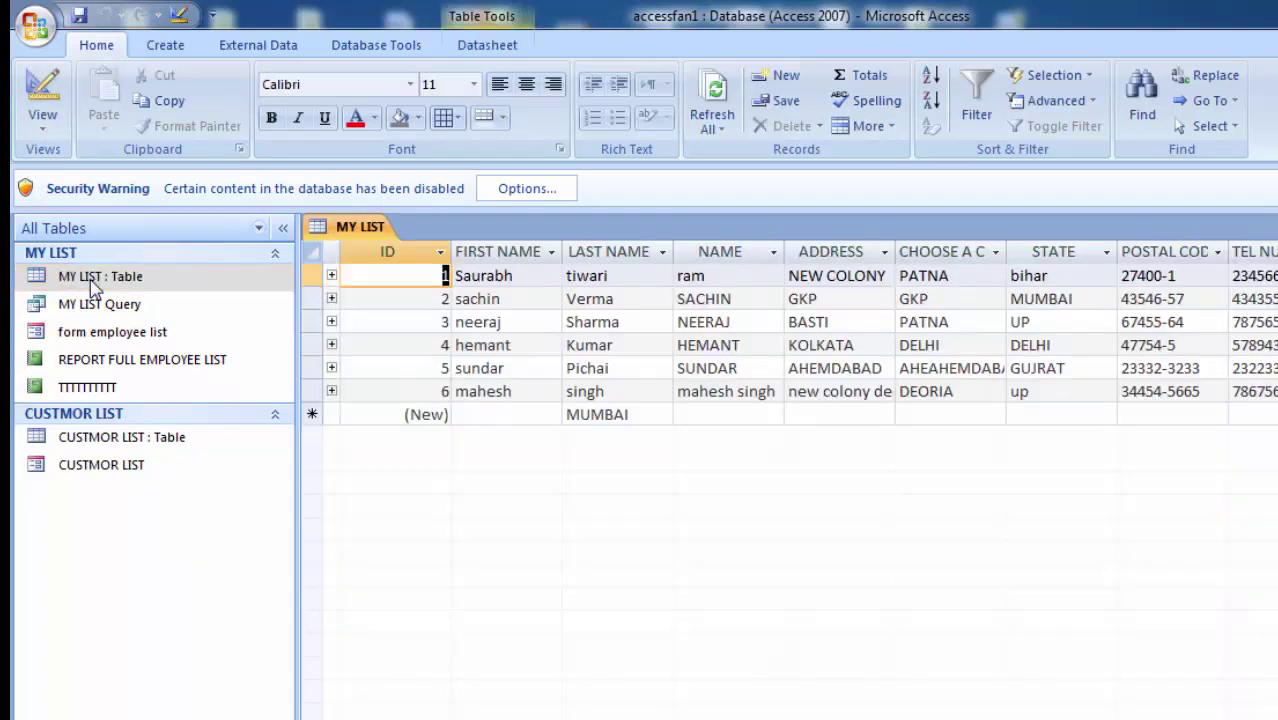
left_click(548, 273)
key("BackSpace")
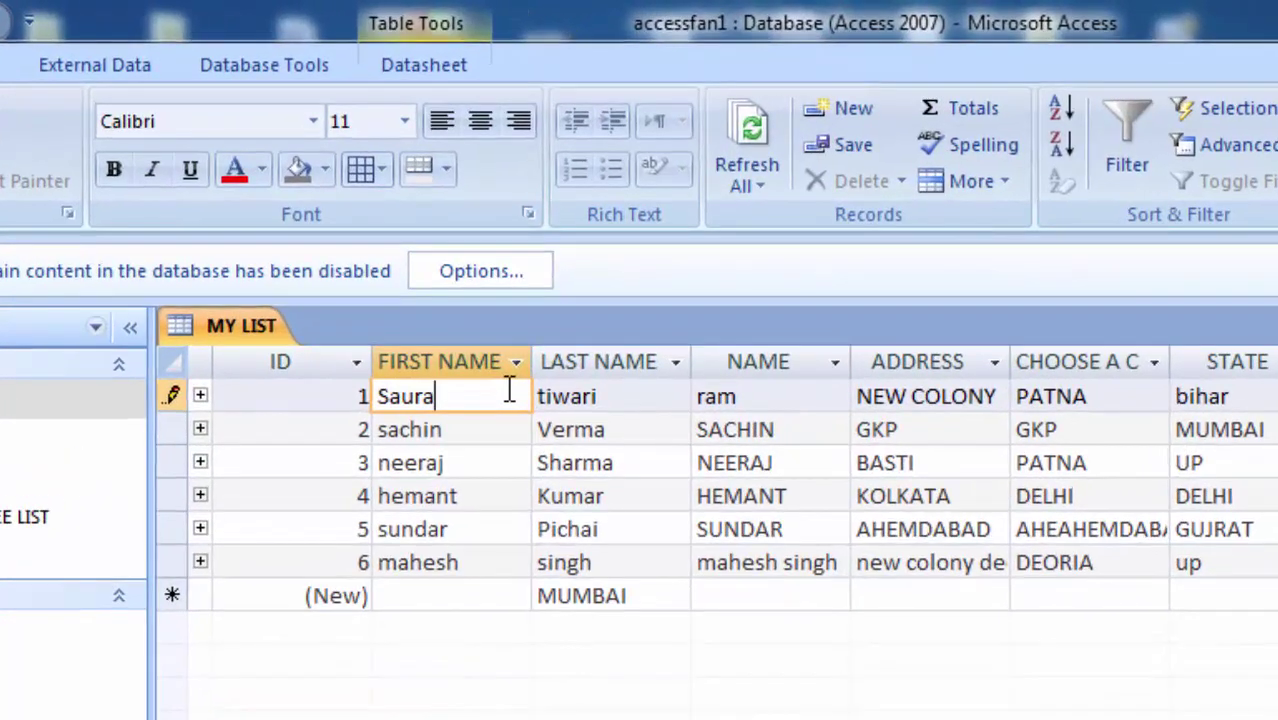
type("bh")
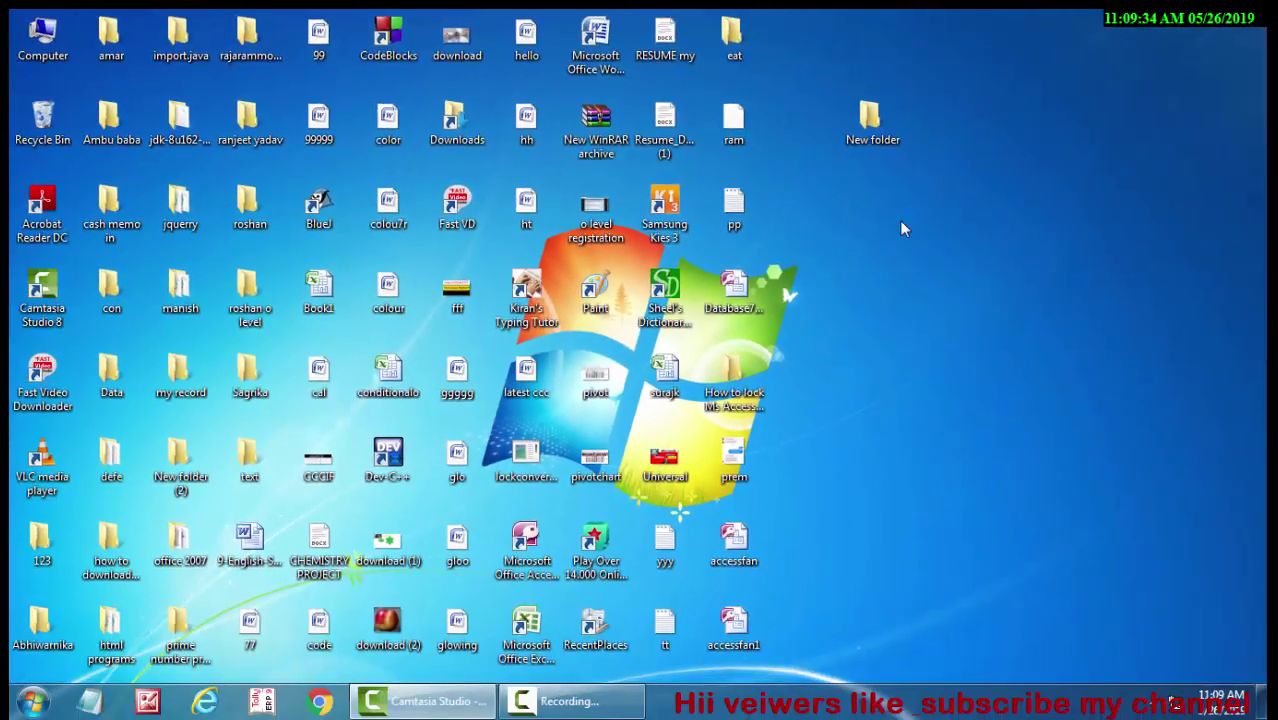
Launch Access and browse the Open dialog to the Desktop folder
left_click(748, 632)
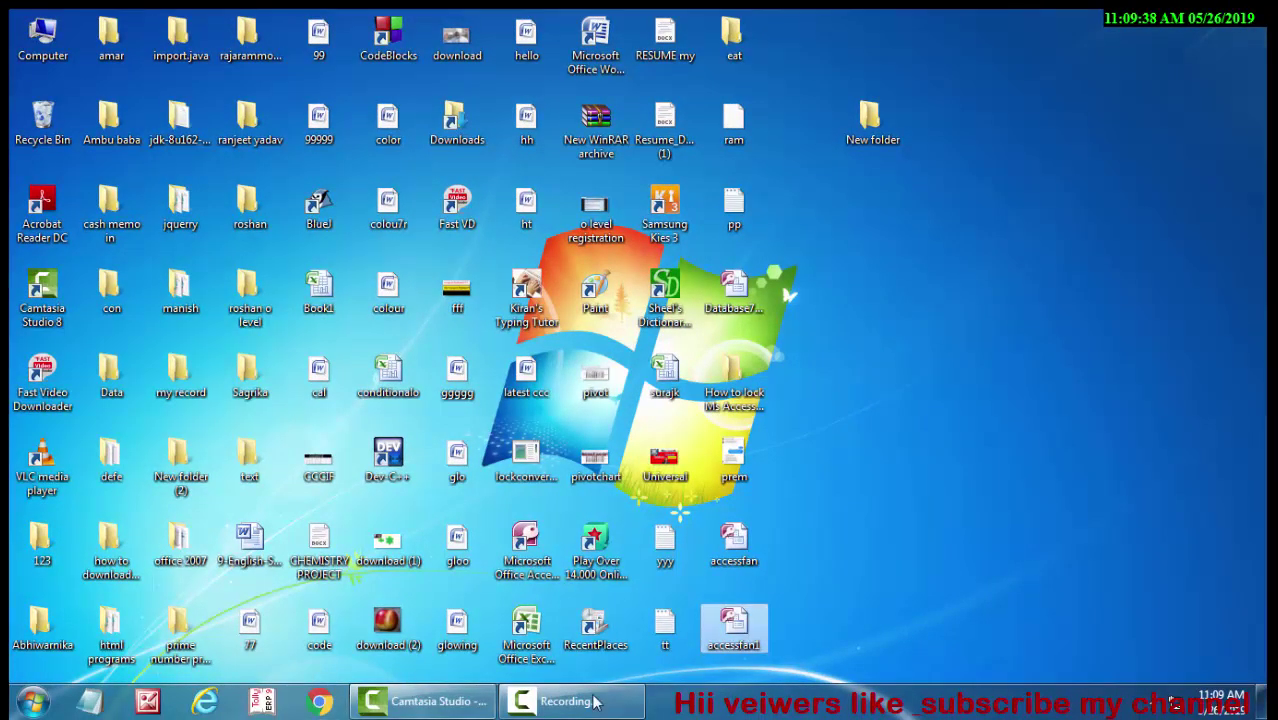
double_click(541, 548)
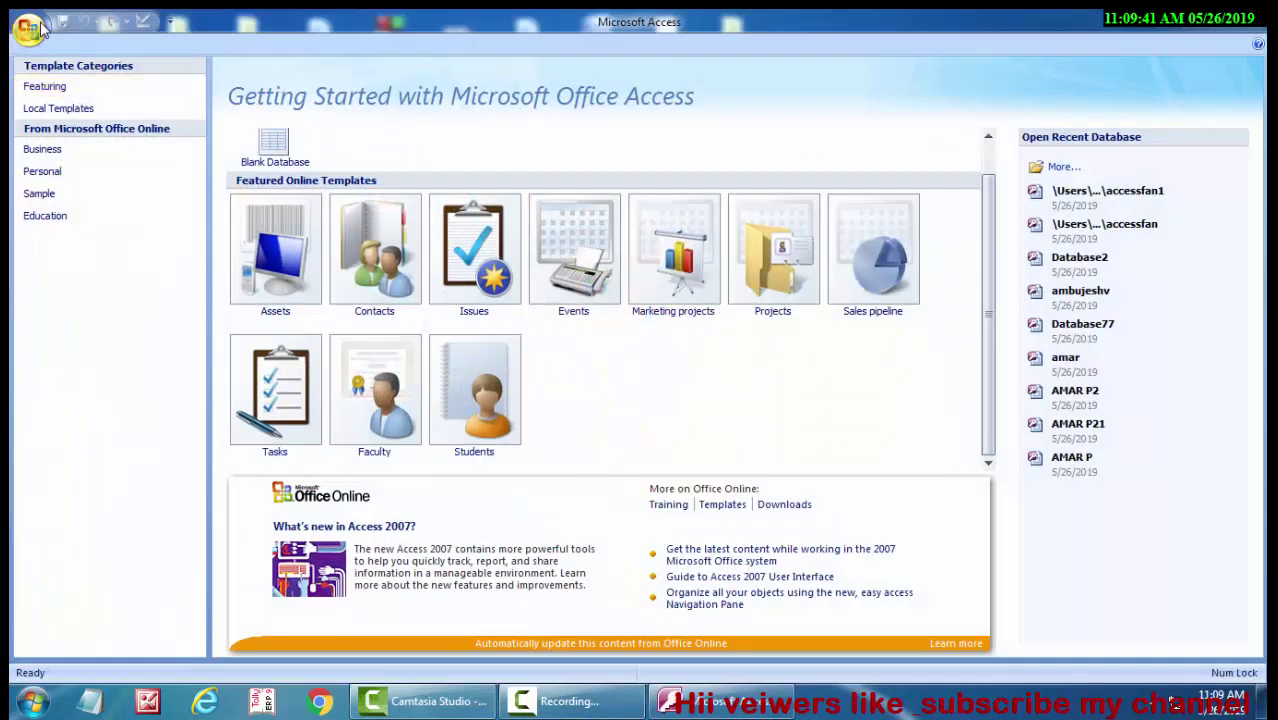
left_click(28, 30)
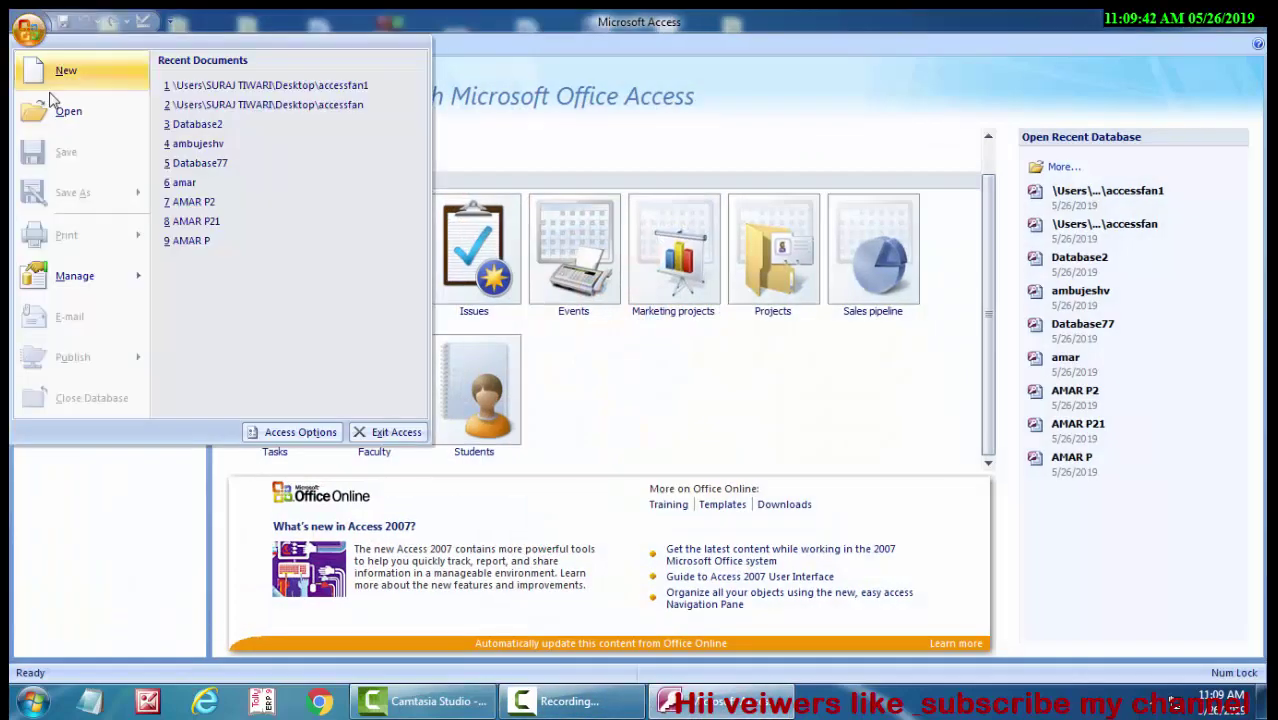
left_click(64, 112)
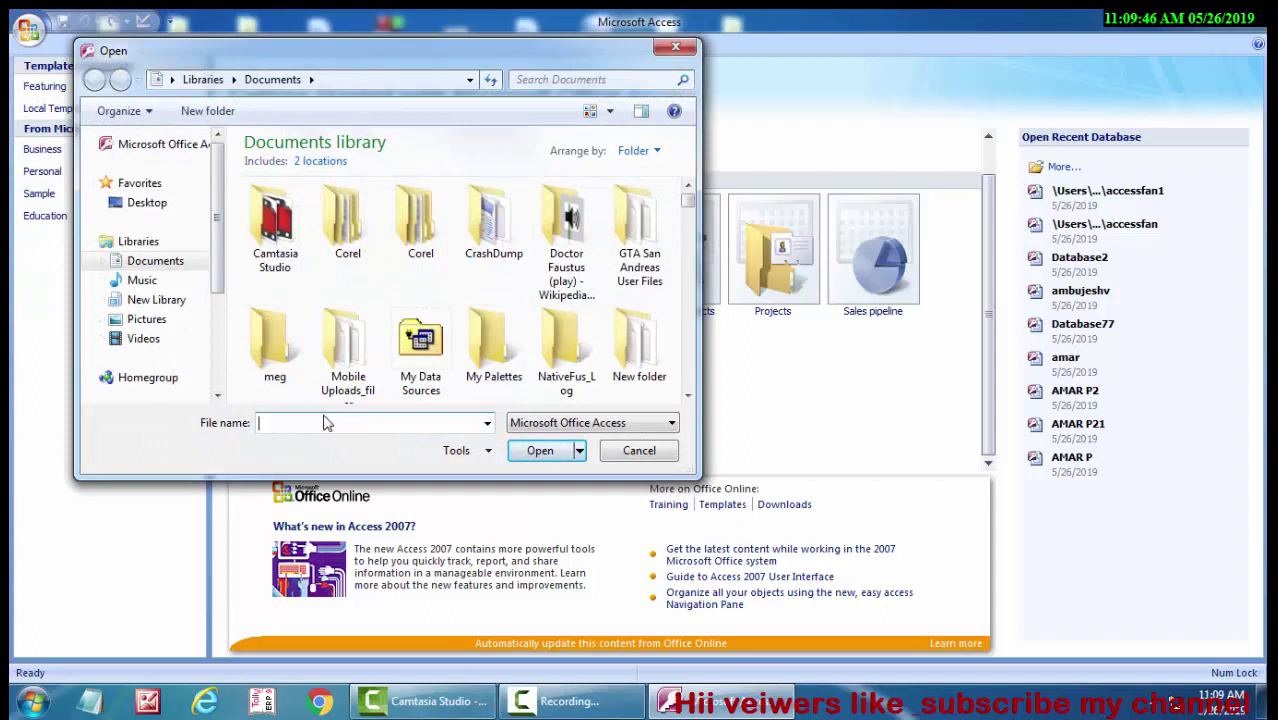
left_click(147, 202)
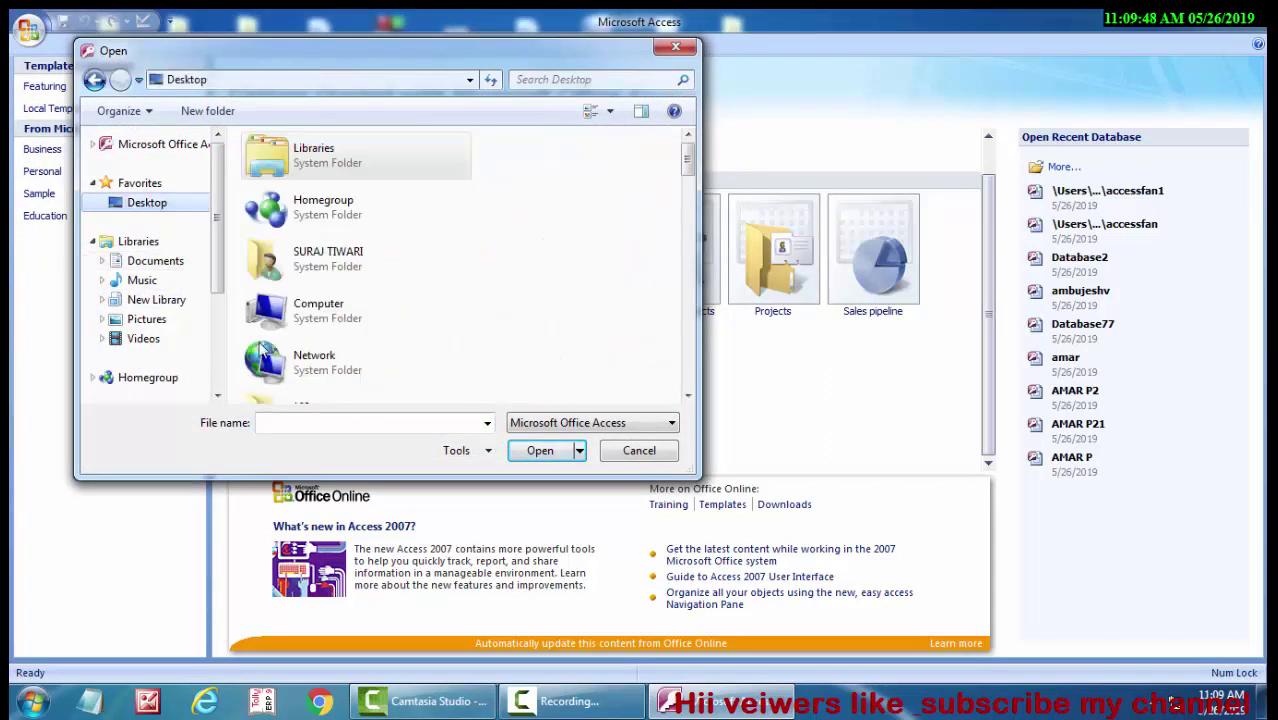
Pick accessfan1.accdb and open it with Open Read-Only
left_click(338, 422)
type("f")
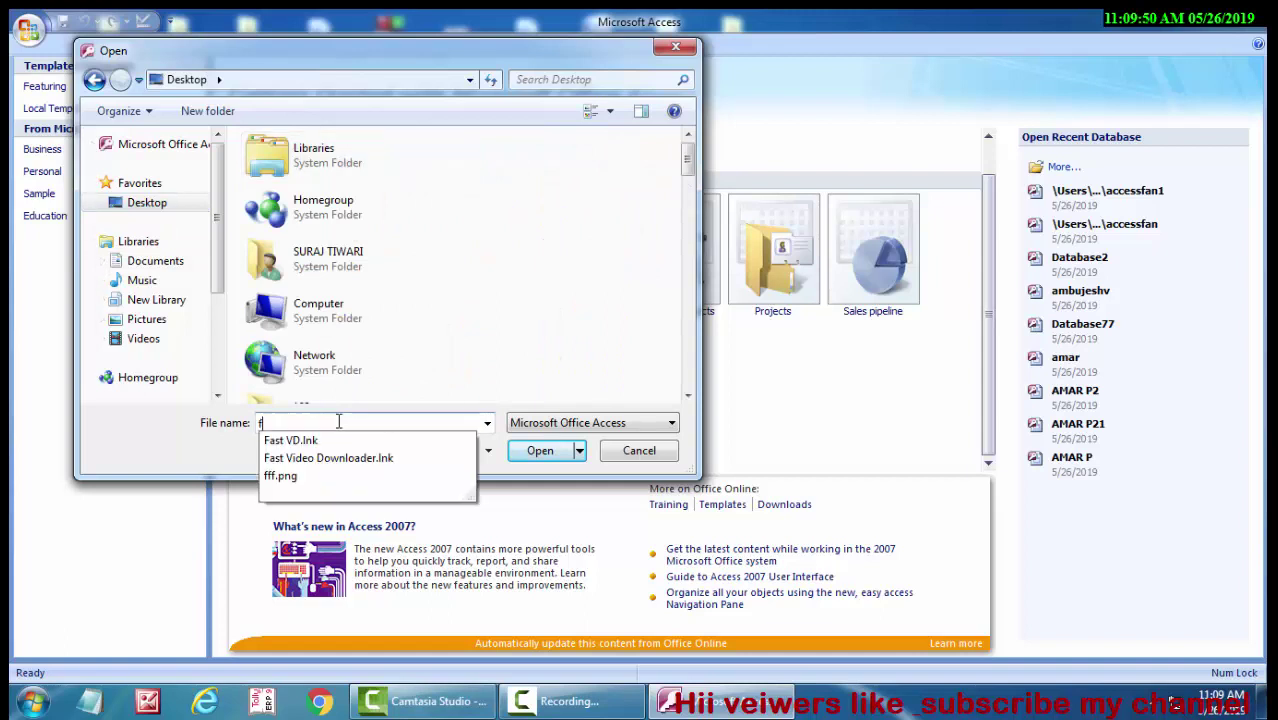
type("an")
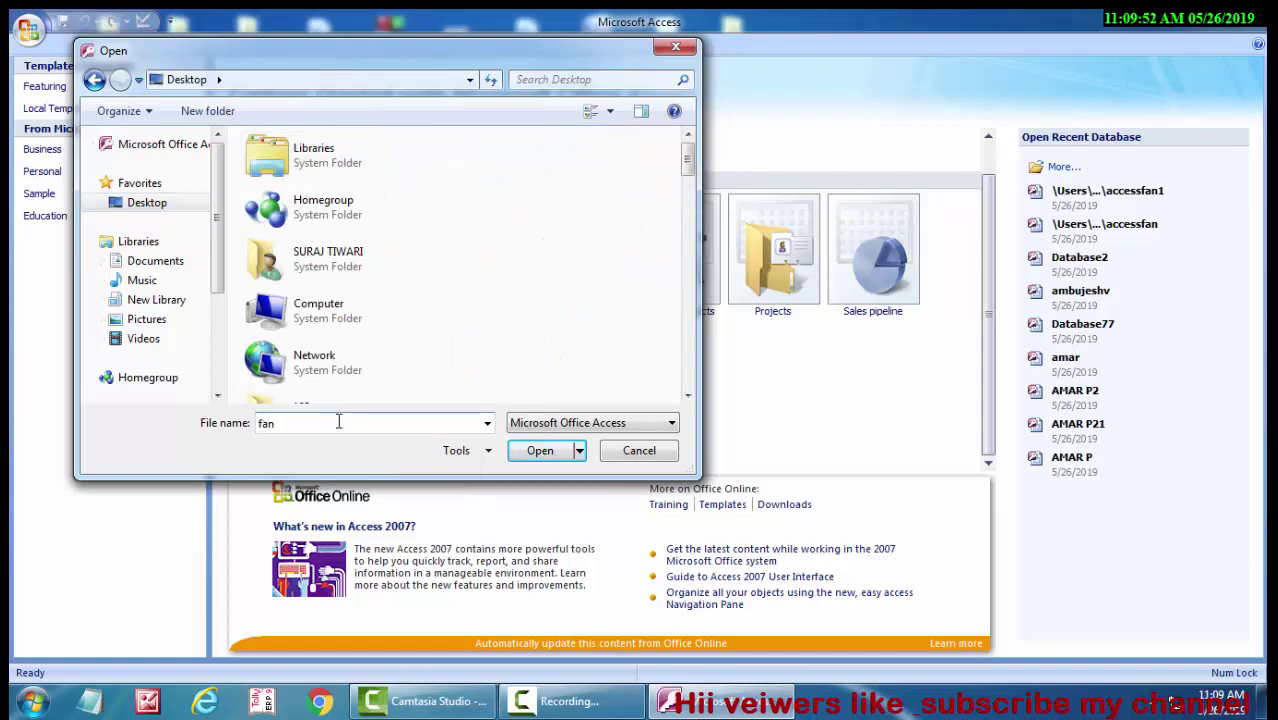
key("BackSpace")
key("BackSpace")
type("acce")
type("ss")
left_click(263, 424)
key("BackSpace")
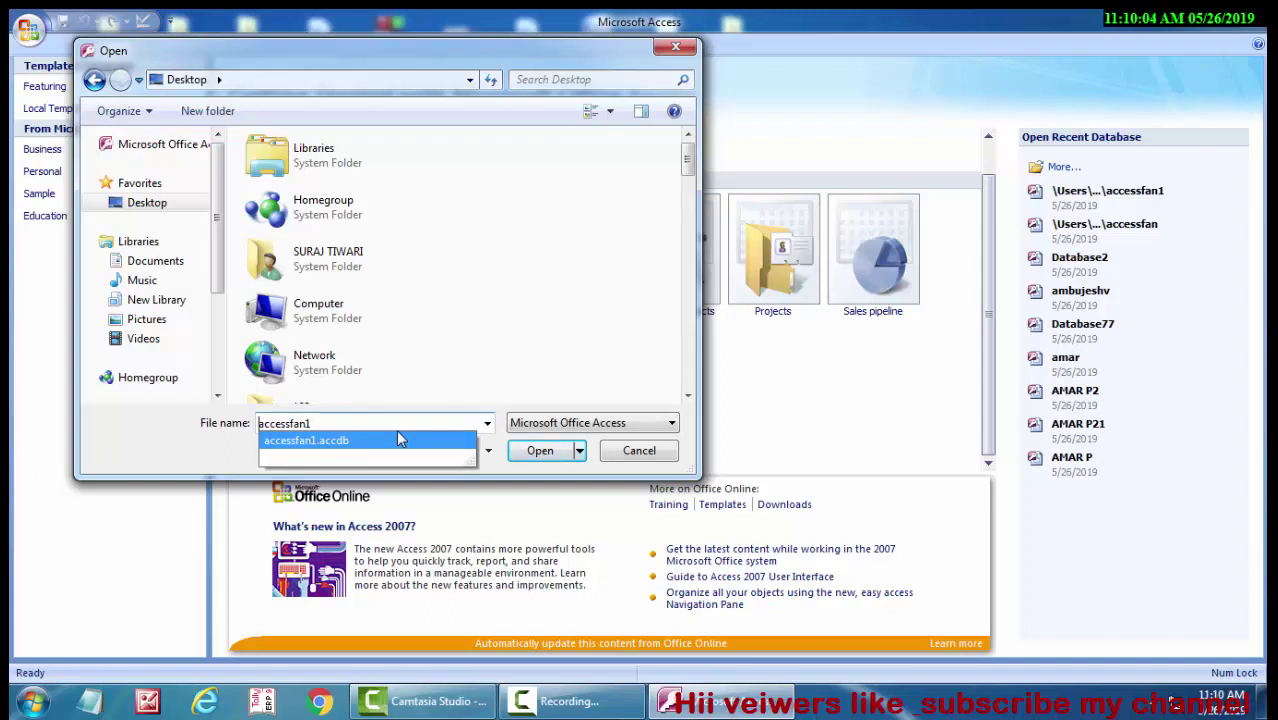
left_click(398, 439)
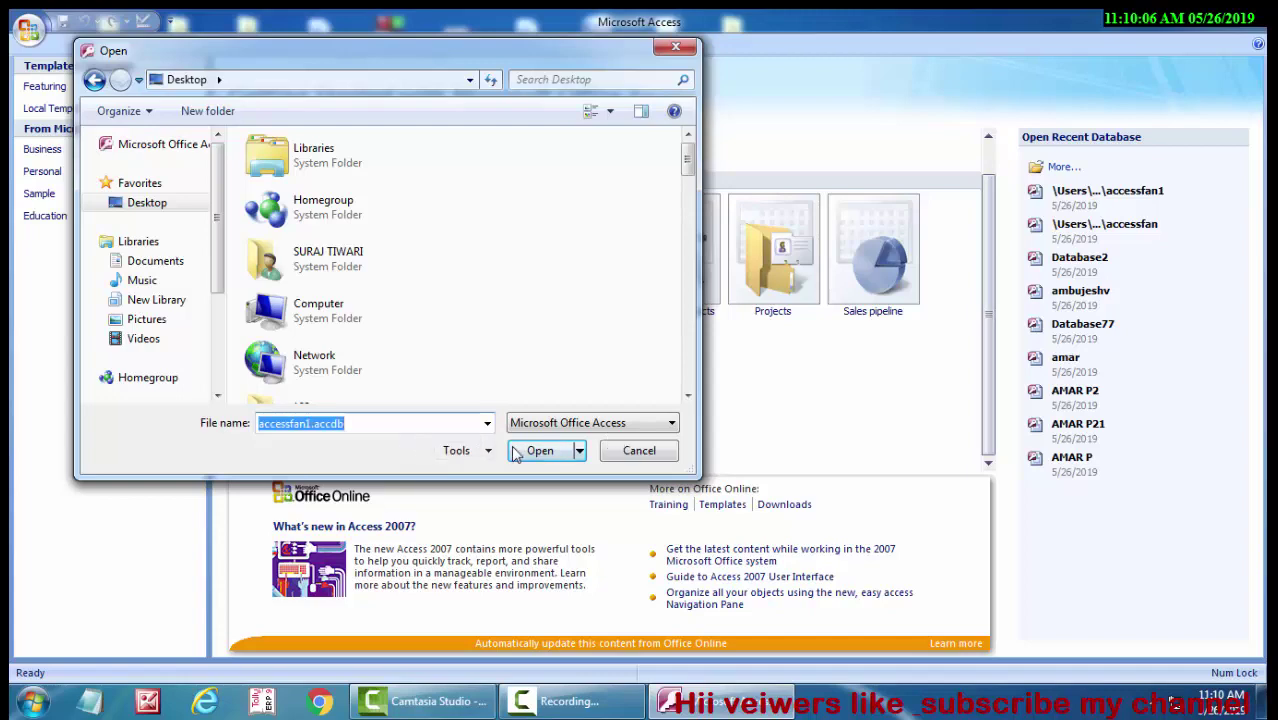
left_click(579, 451)
left_click(587, 497)
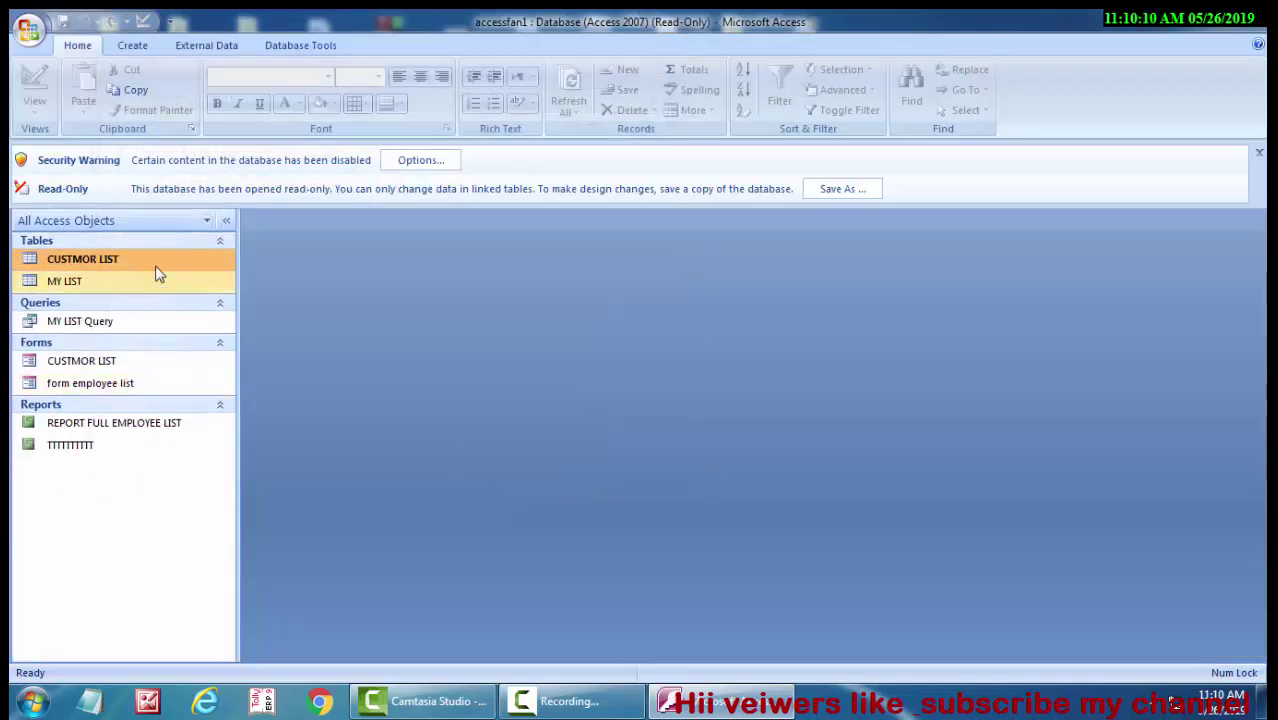
Open MY LIST, try editing Saurabh's first name, then start Save As from the Read-Only bar
double_click(144, 288)
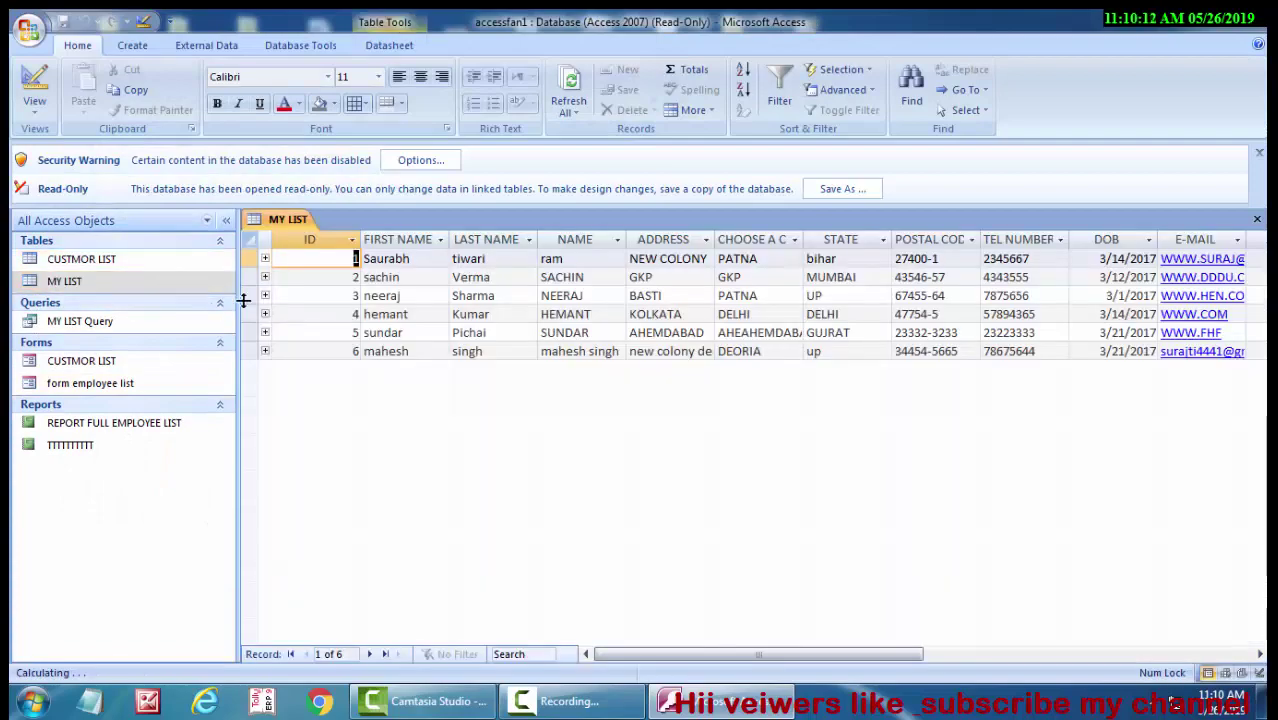
left_click(423, 258)
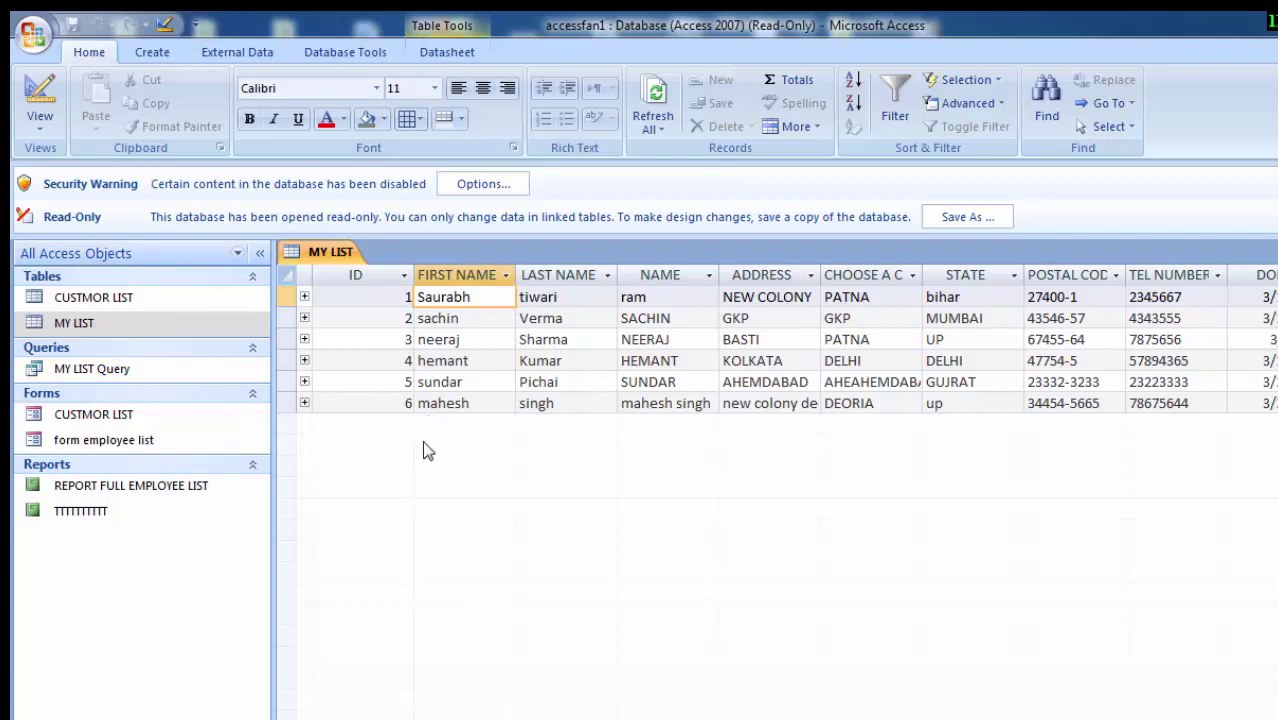
left_click(983, 220)
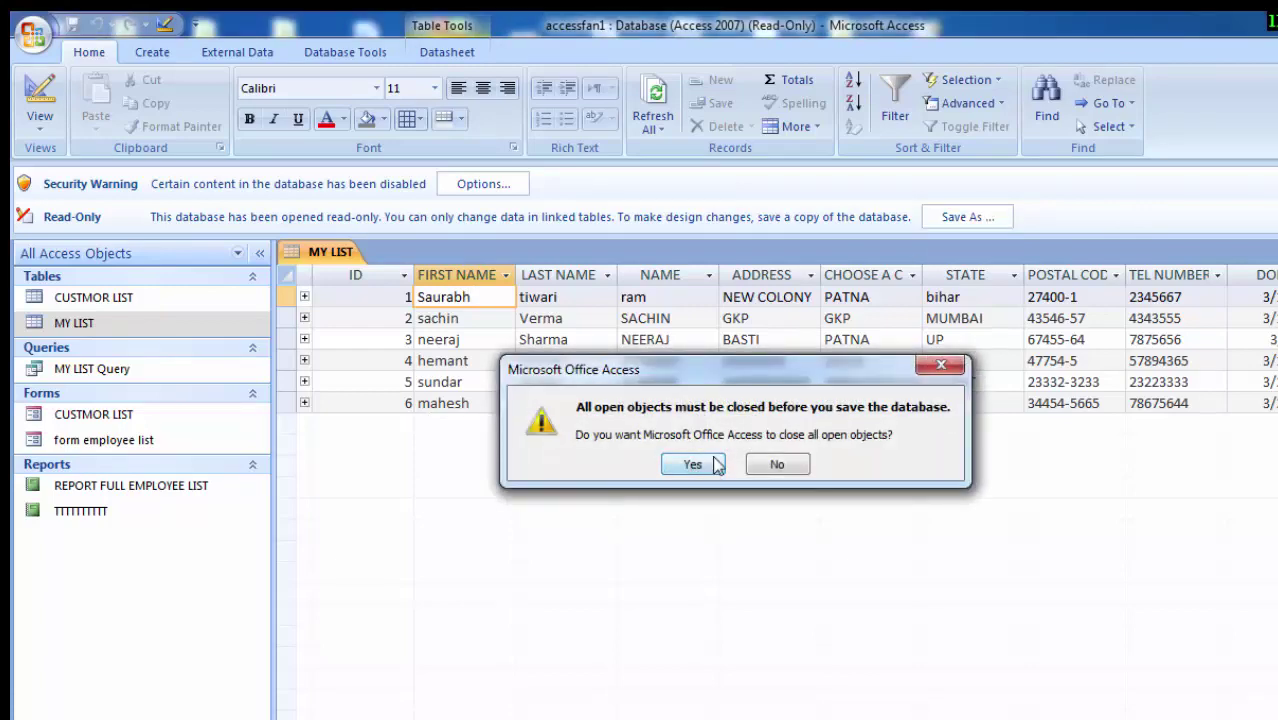
Close open objects and save the editable copy as accessfan11
left_click(700, 466)
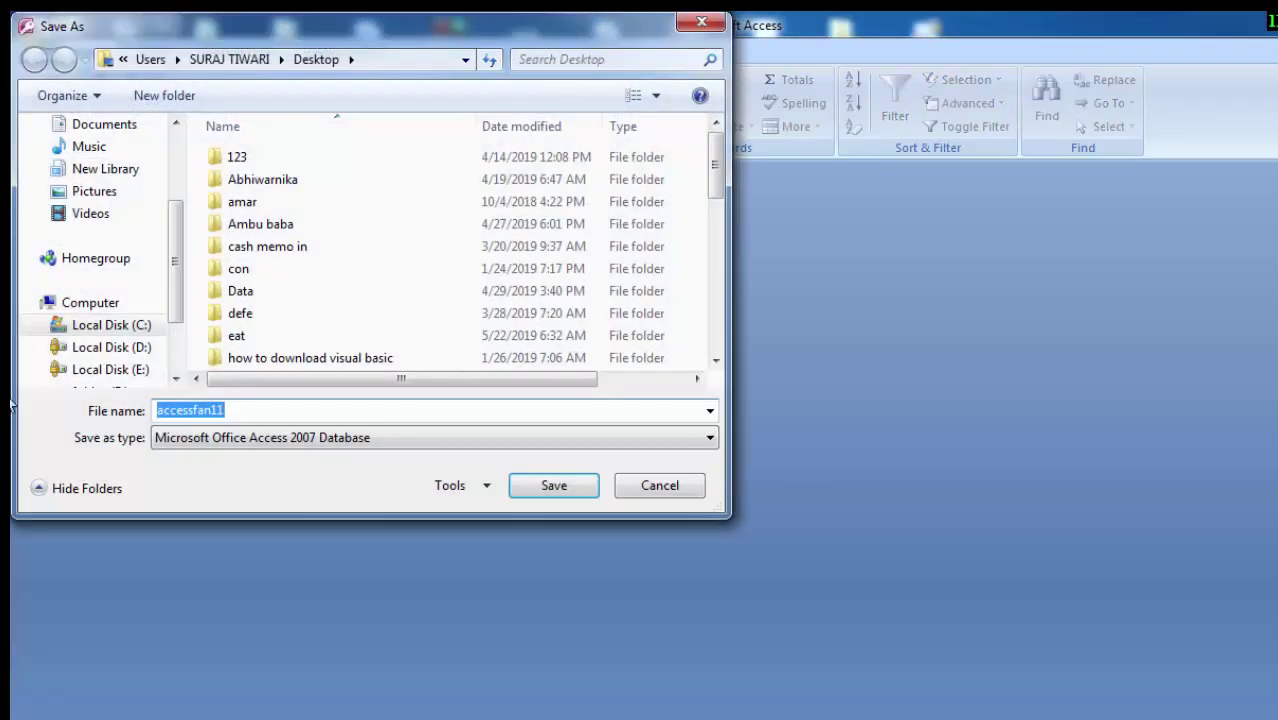
left_click(240, 414)
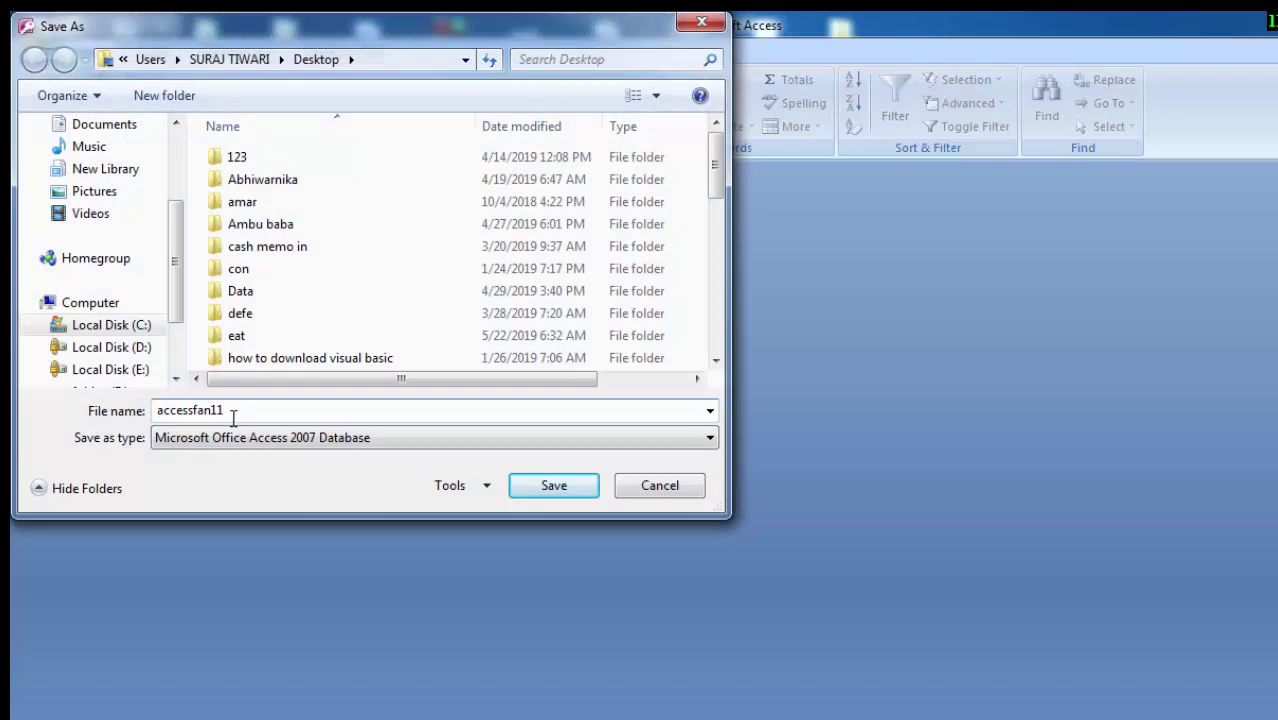
left_click(548, 488)
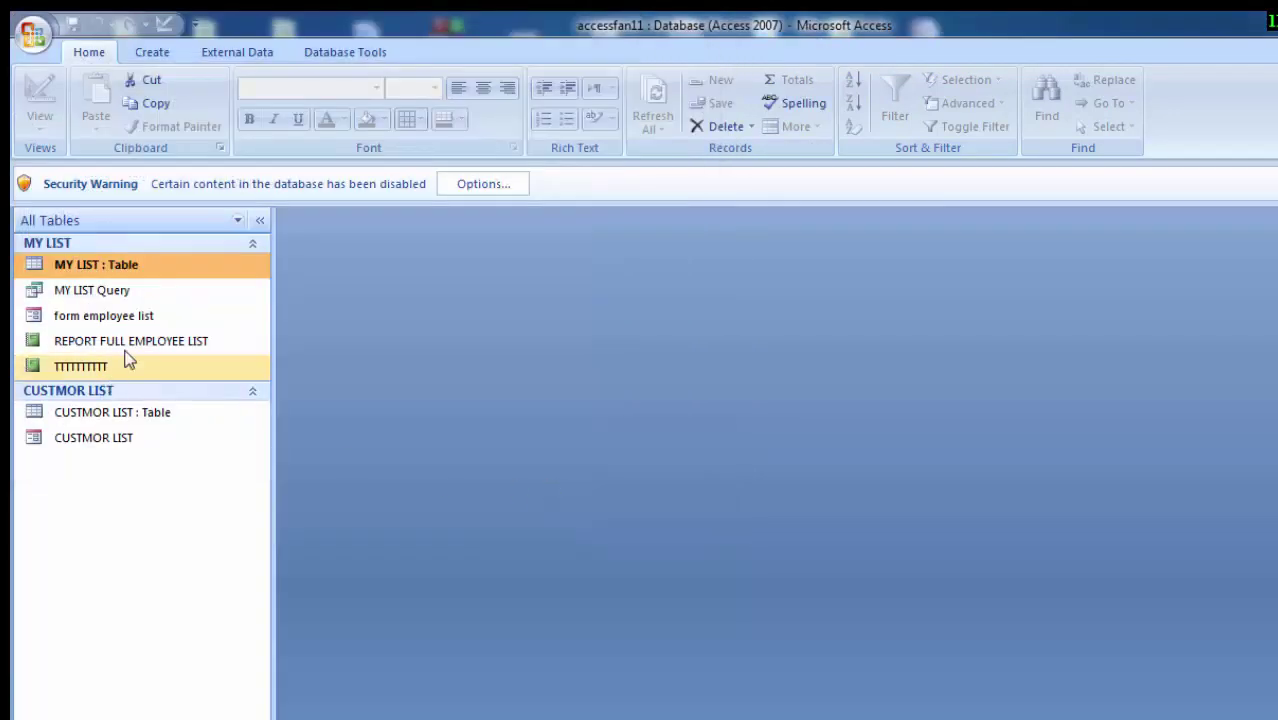
Open MY LIST and enter Suresh as the new record's first name
double_click(154, 264)
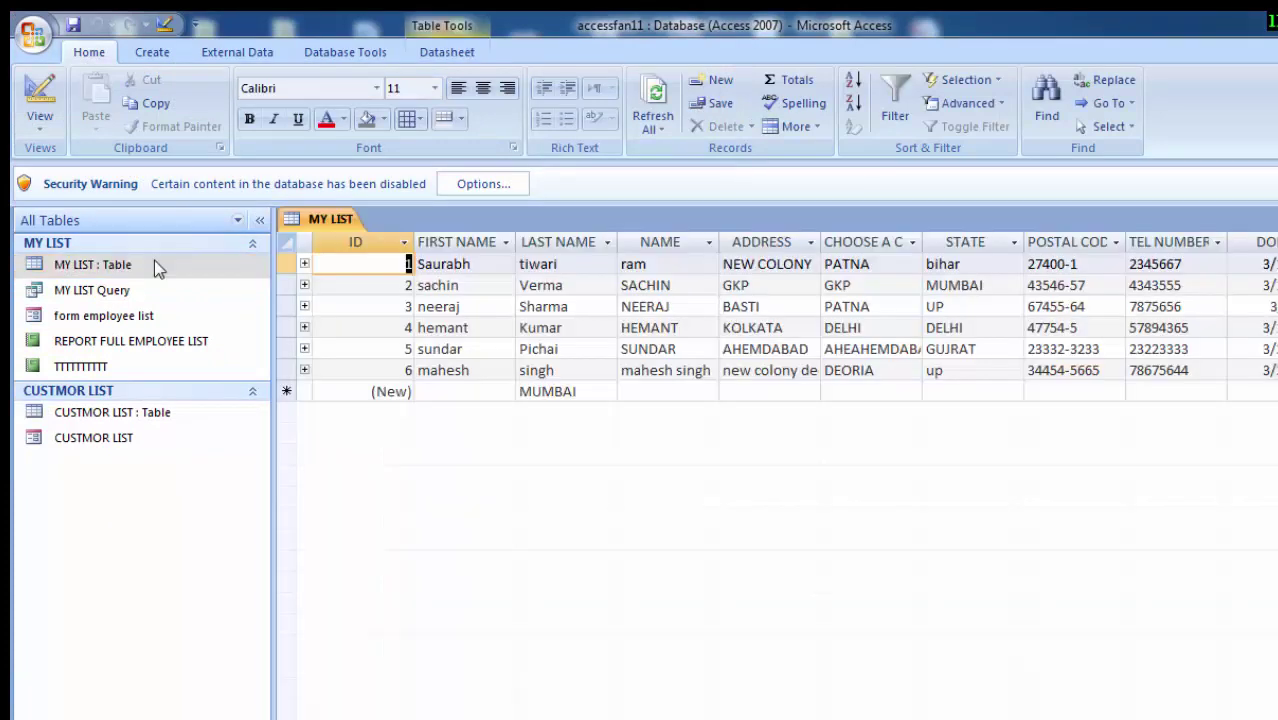
left_click(435, 392)
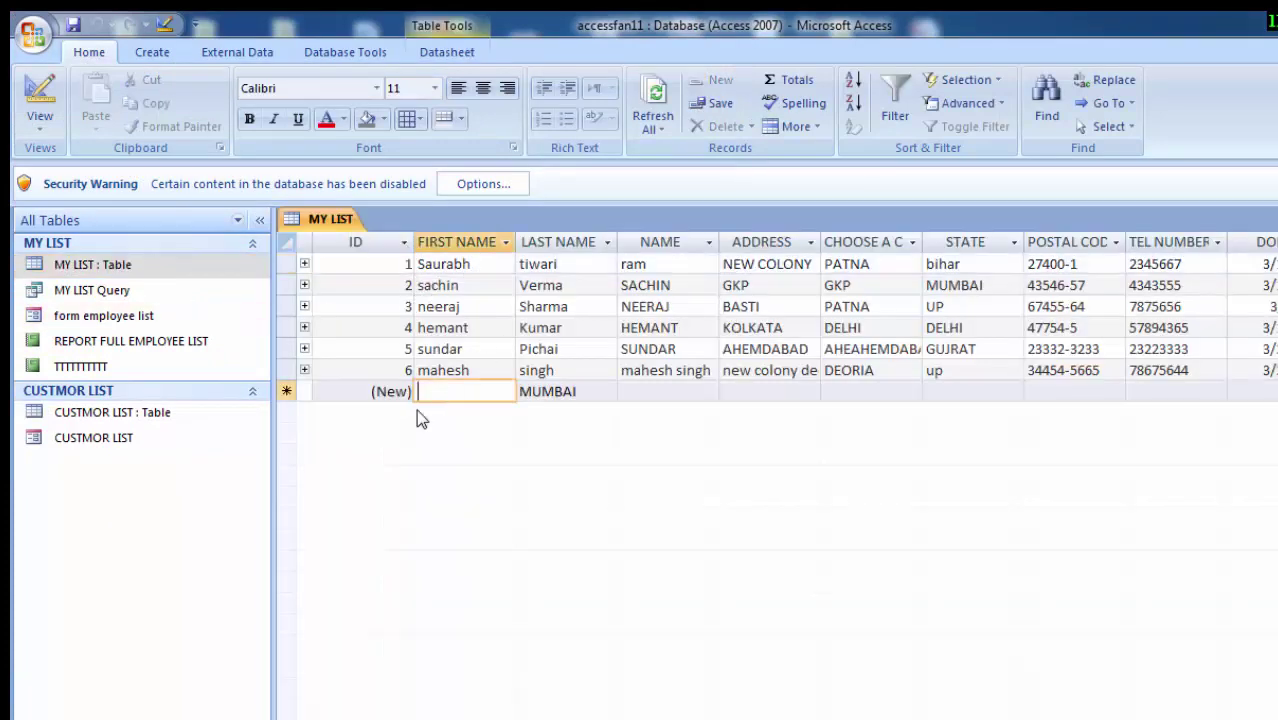
type("Sures")
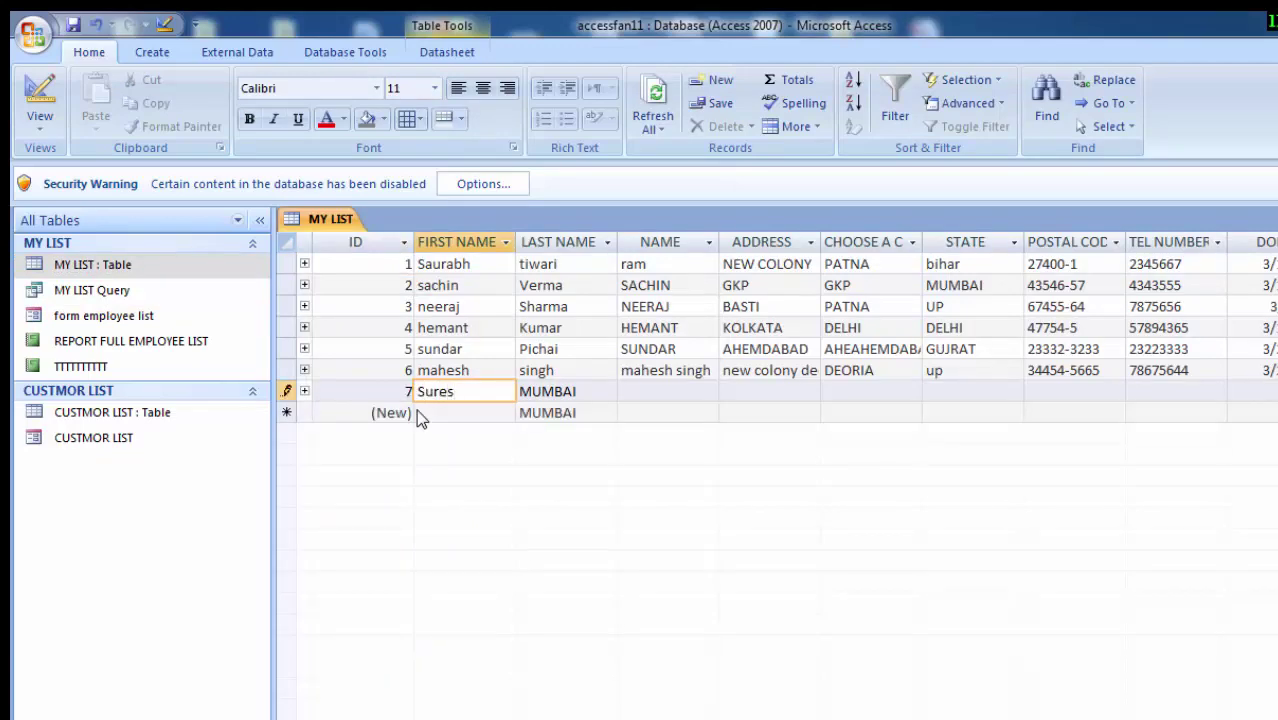
type("h")
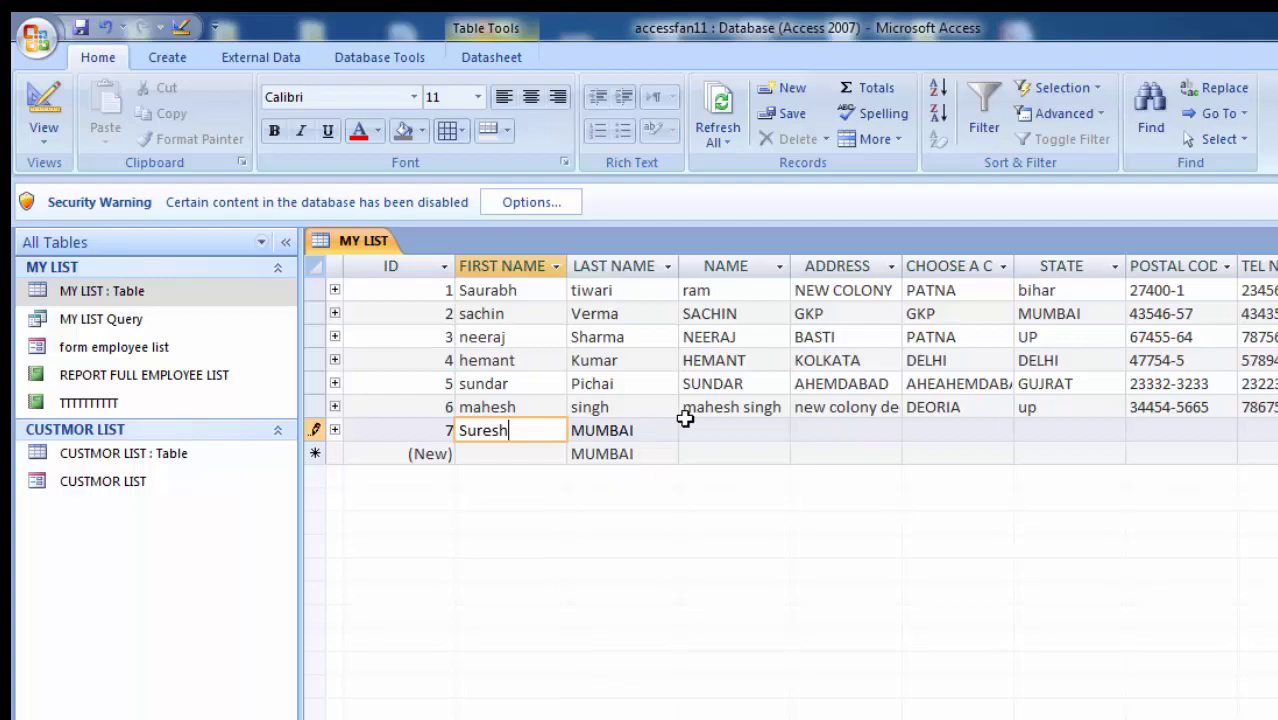
left_click(690, 428)
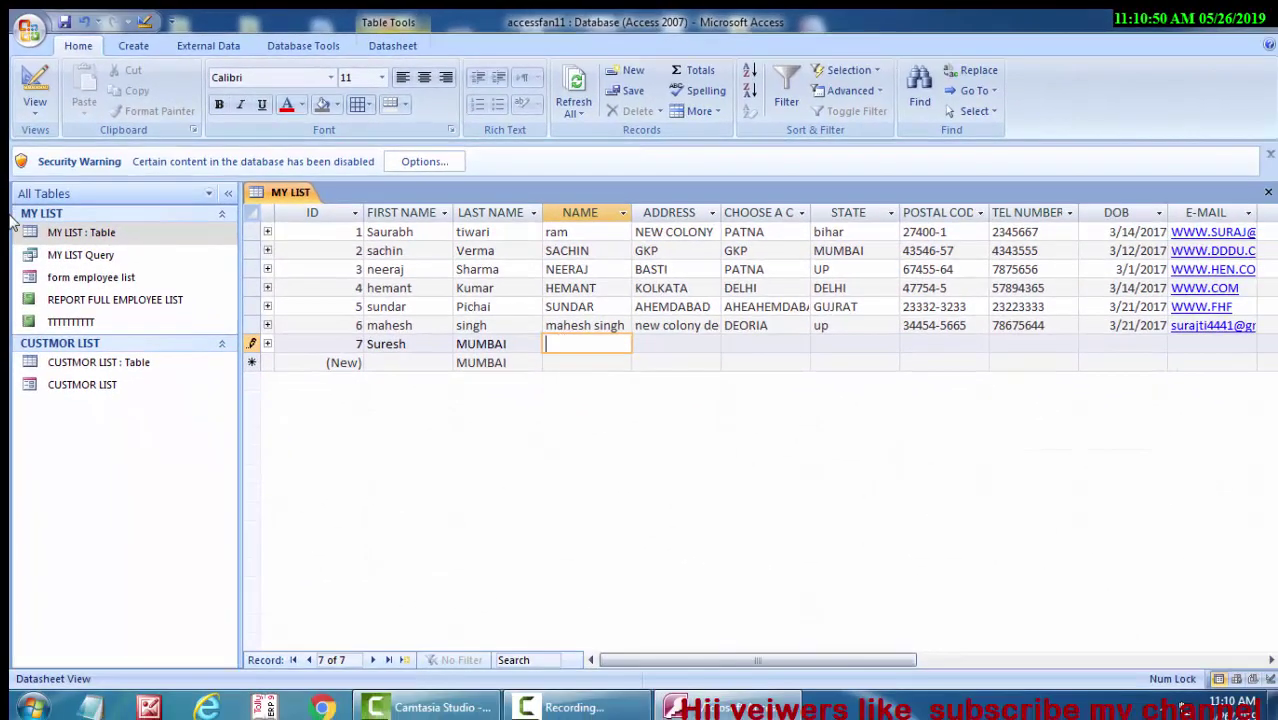